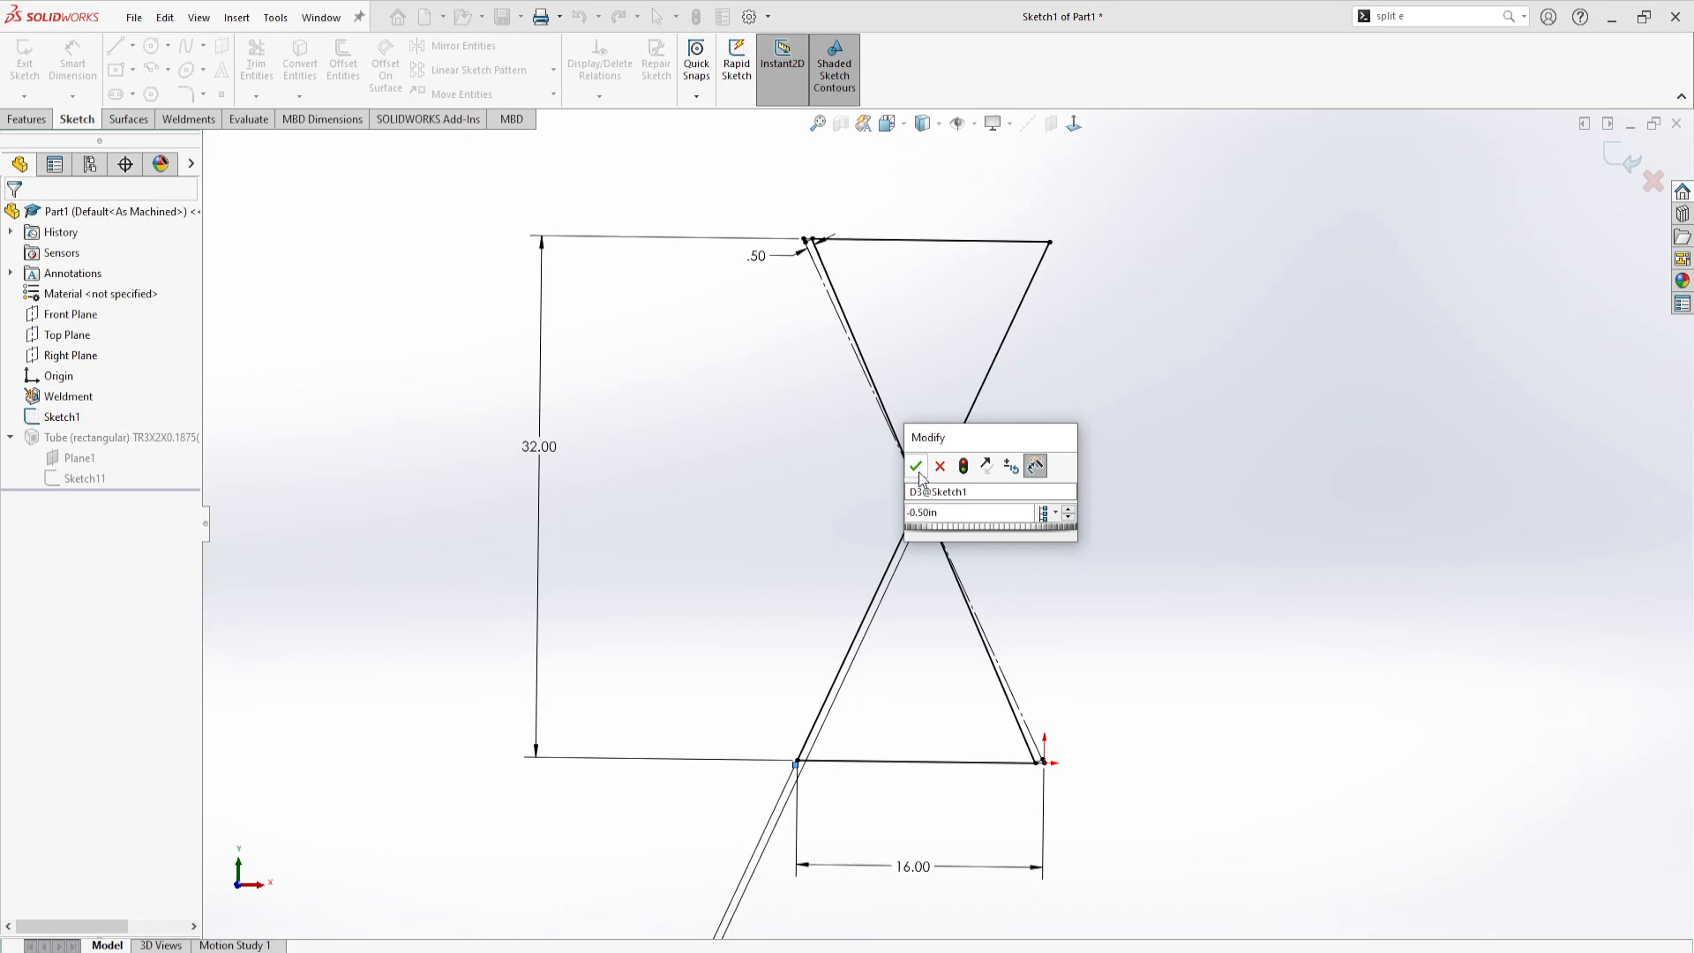
Set the D3@Sketch1 offset dimension of the crossing leg lines to 2 in and exit the sketch
{"action": "scroll", "coordinate": [921, 598], "scroll_direction": "up", "scroll_amount": 5}
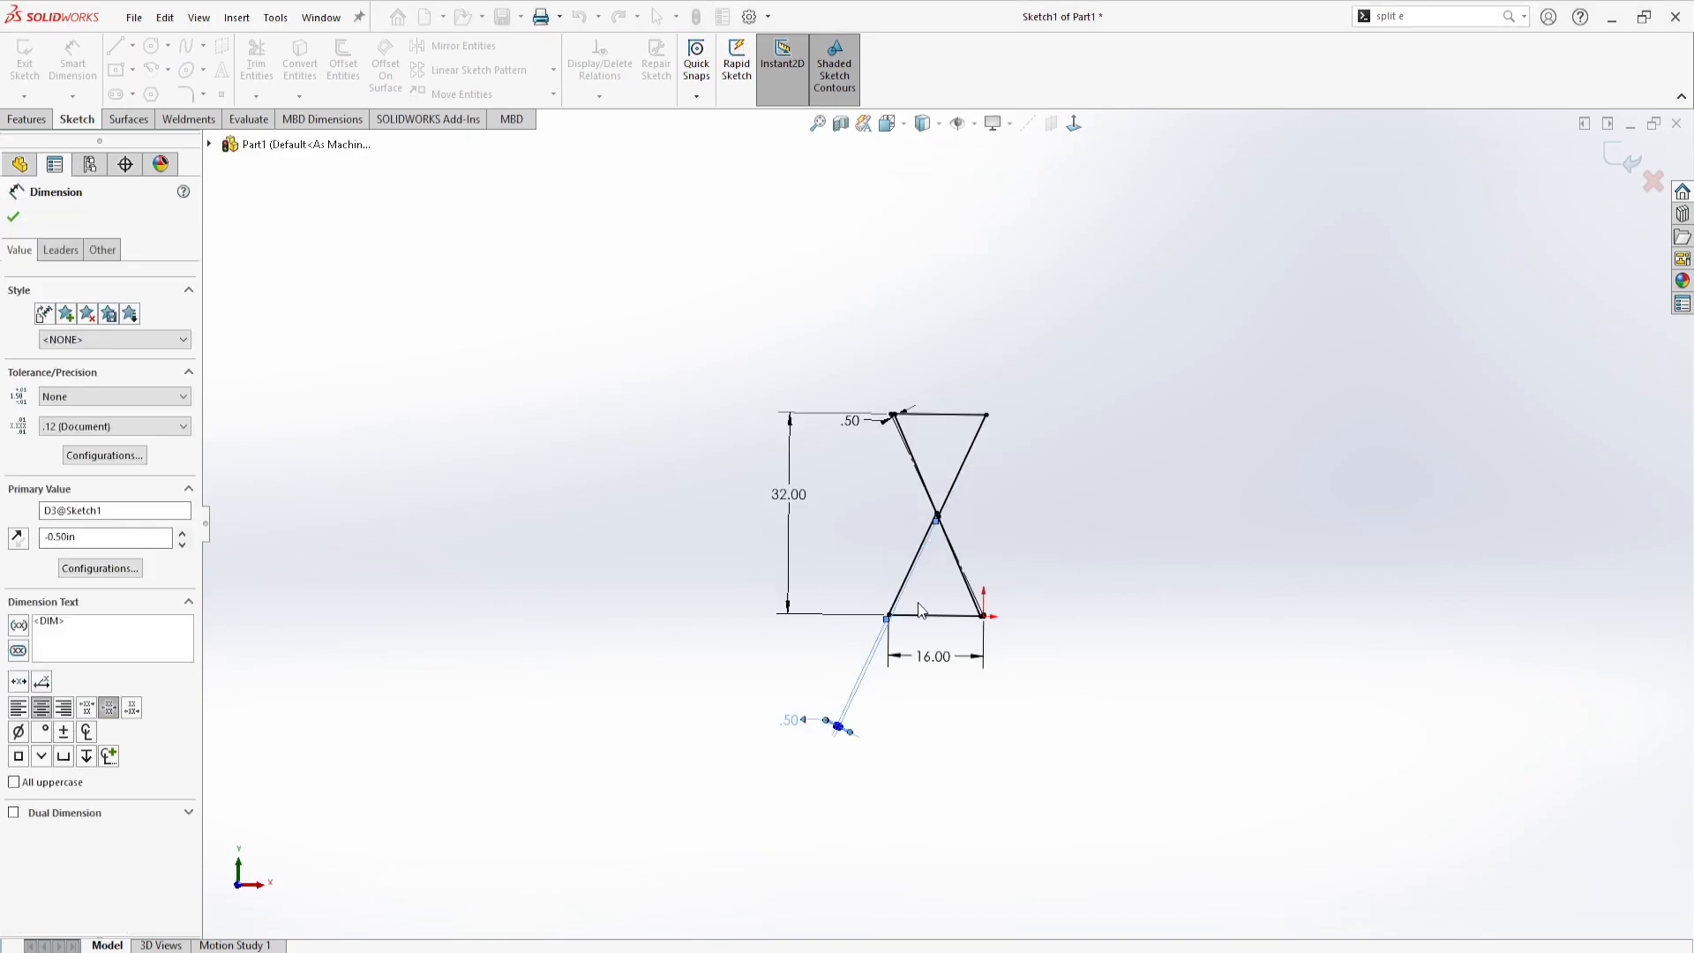
{"action": "left_click", "coordinate": [783, 730]}
{"action": "type", "text": "2"}
{"action": "key", "text": "Return"}
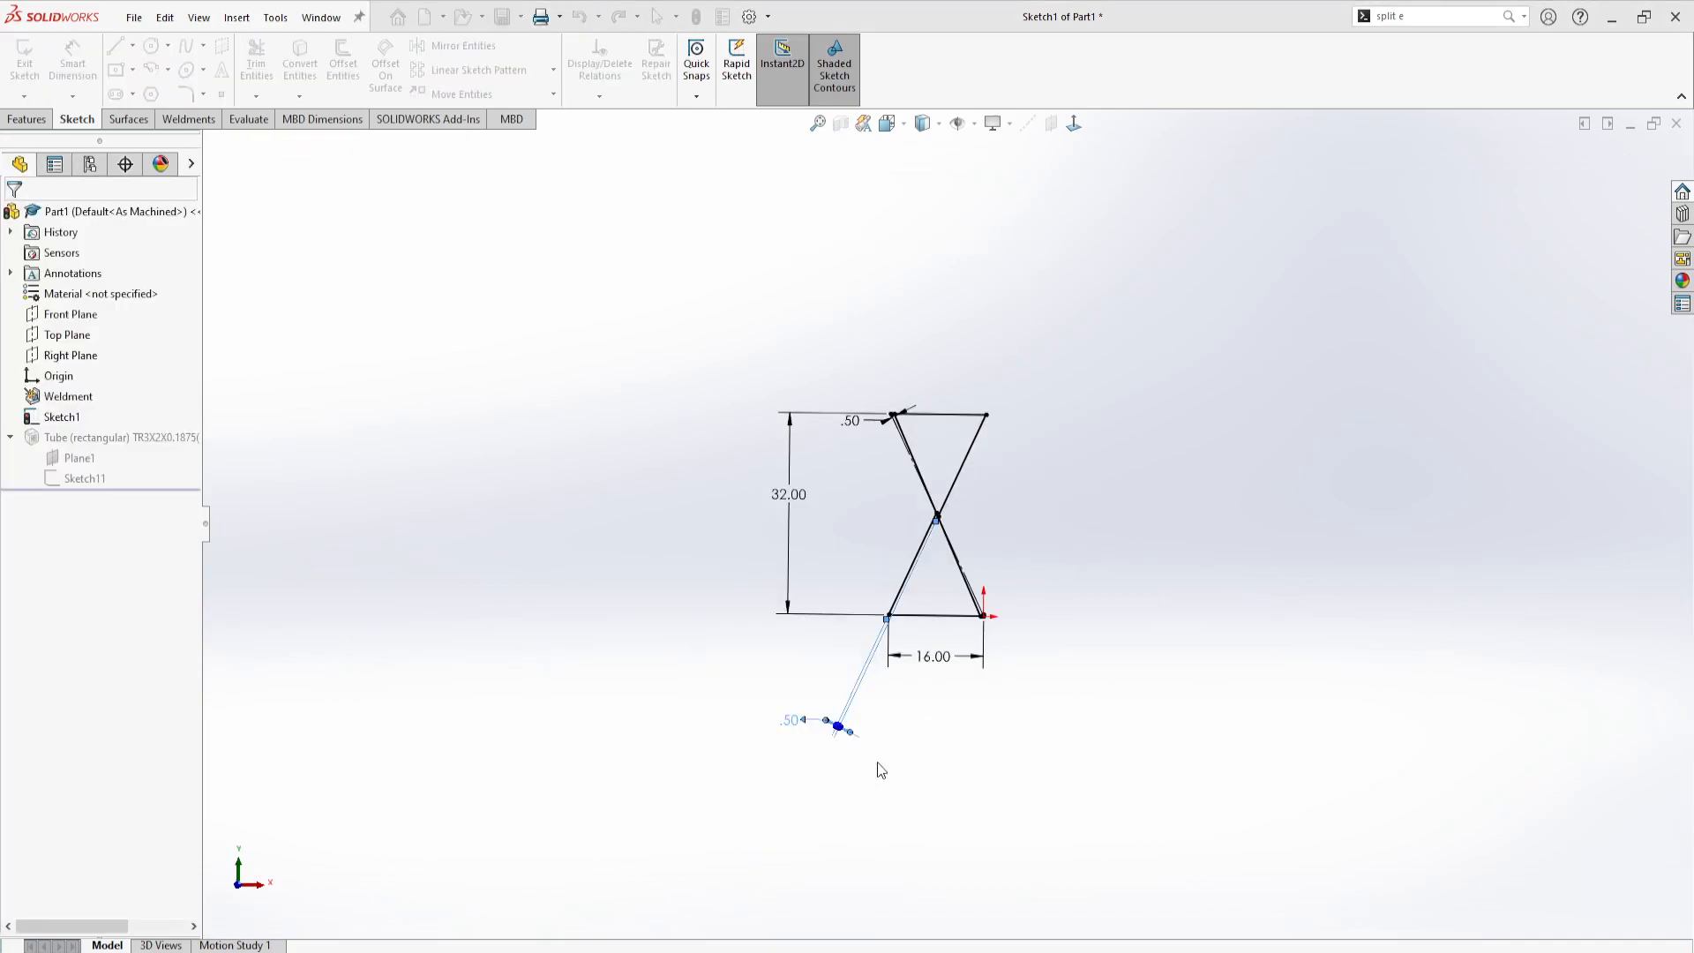
{"action": "scroll", "coordinate": [965, 496], "scroll_direction": "down", "scroll_amount": 3}
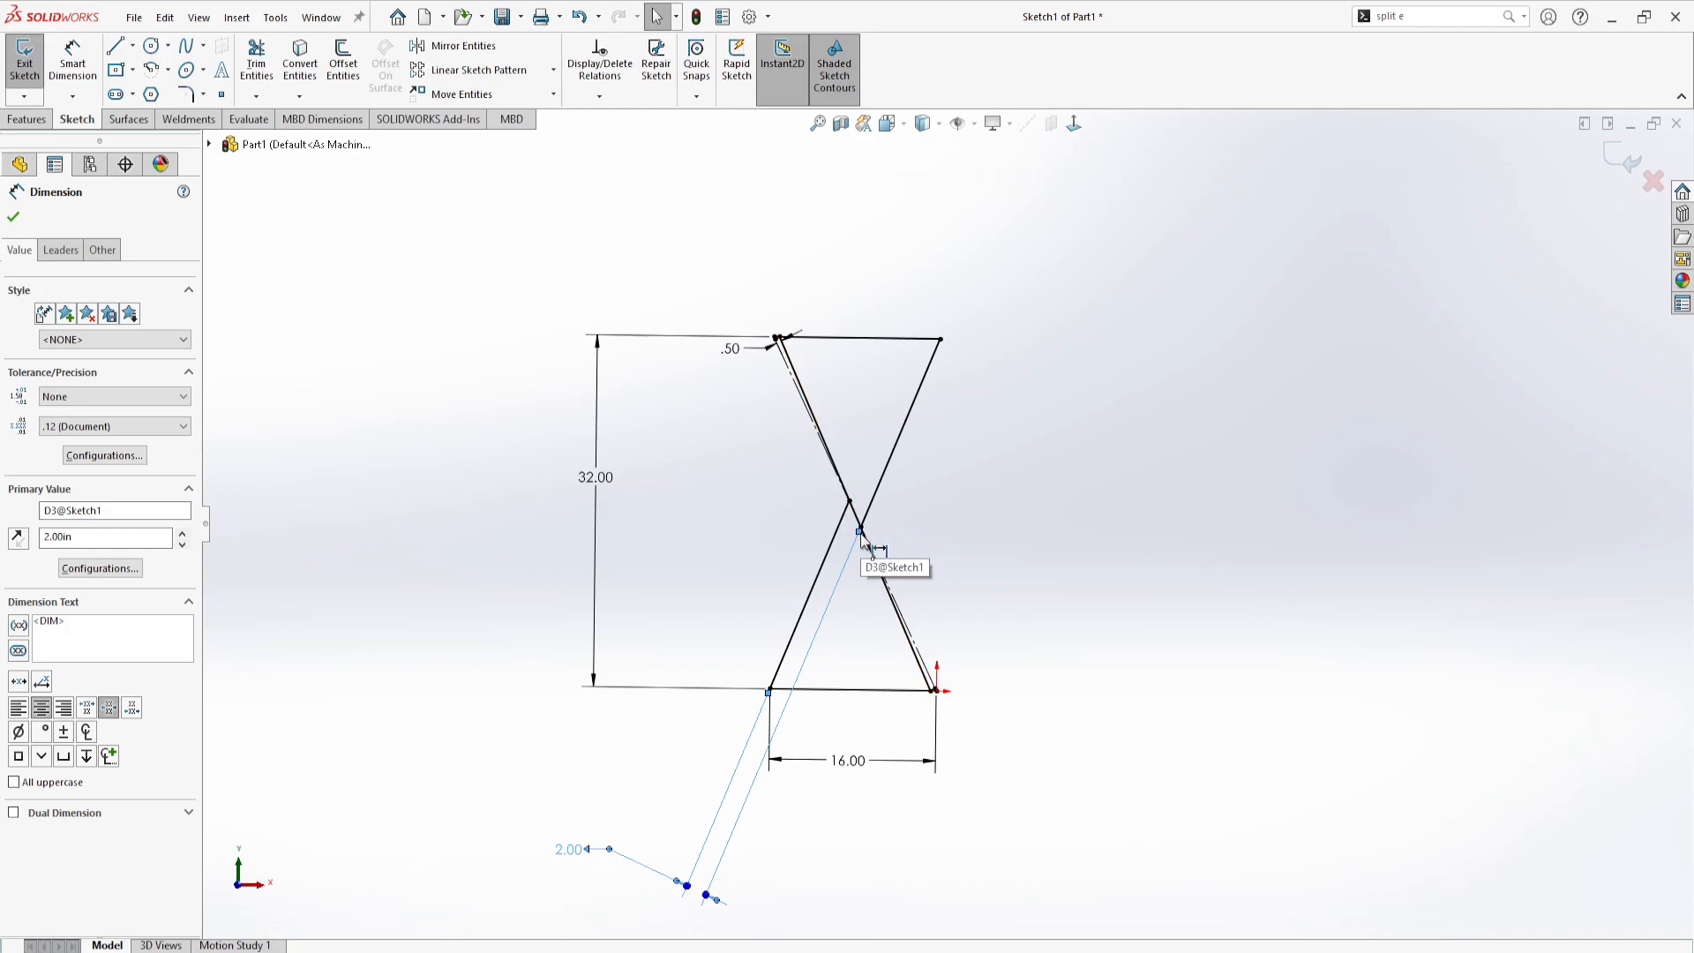
{"action": "left_click", "coordinate": [25, 42]}
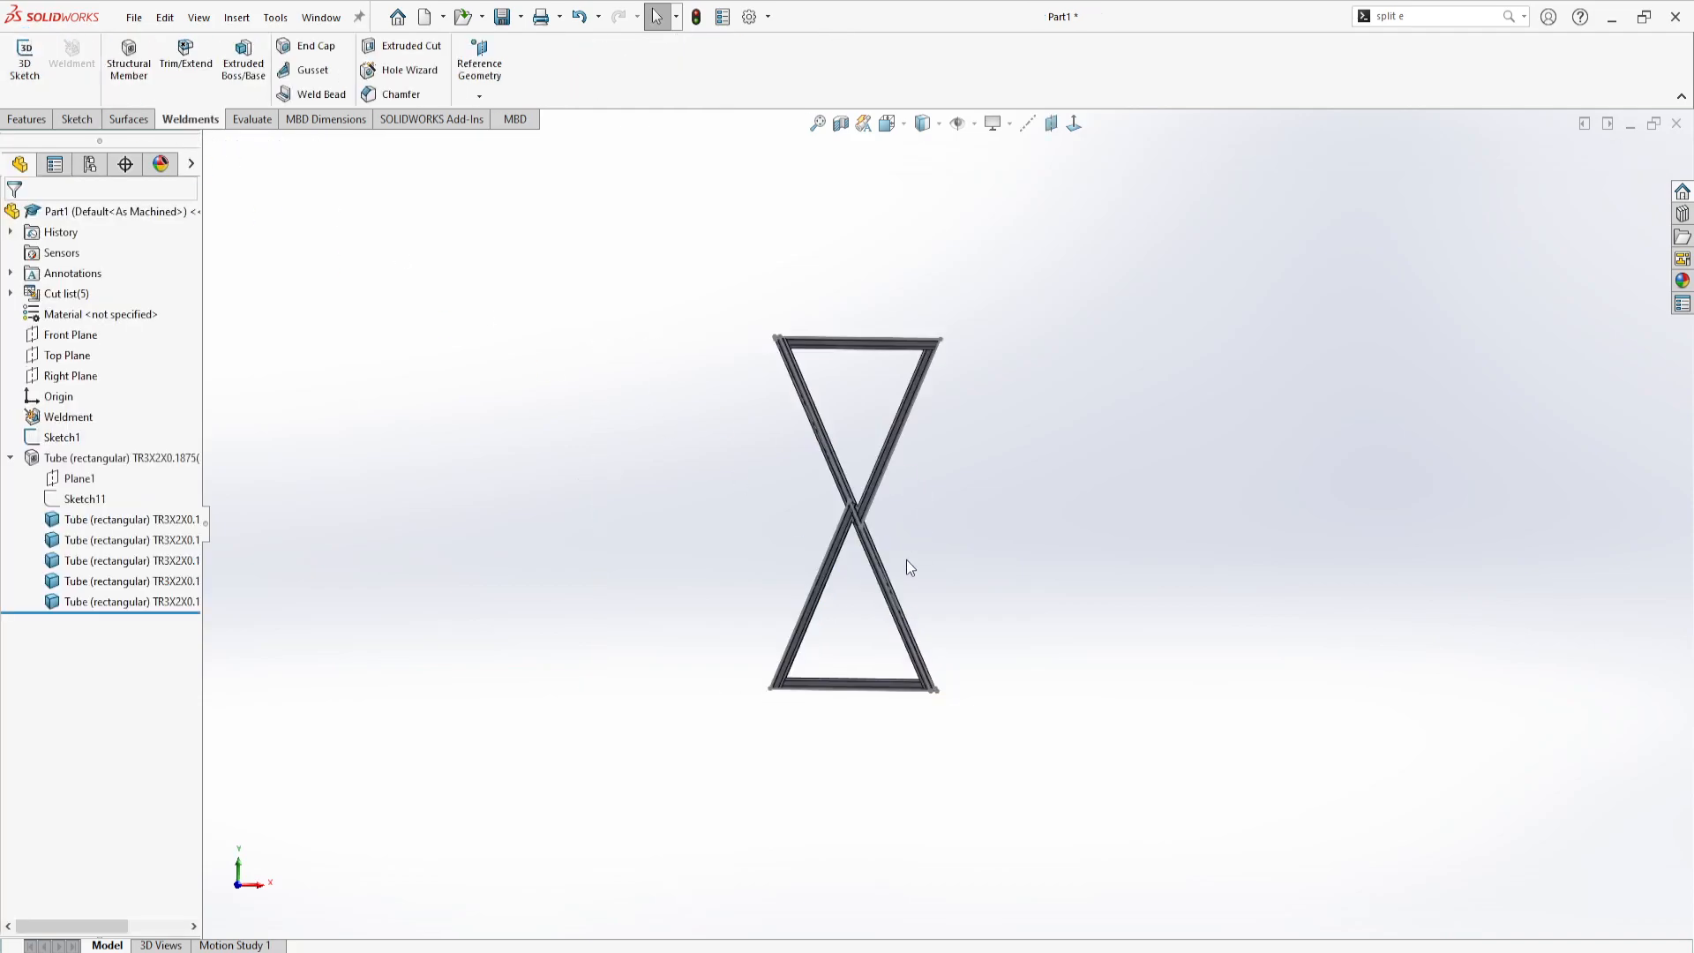
Show Sketch1's dimensions, reverse the sense of the 2.00 in offset dimension and rebuild the frame
{"action": "scroll", "coordinate": [870, 531], "scroll_direction": "down", "scroll_amount": 5}
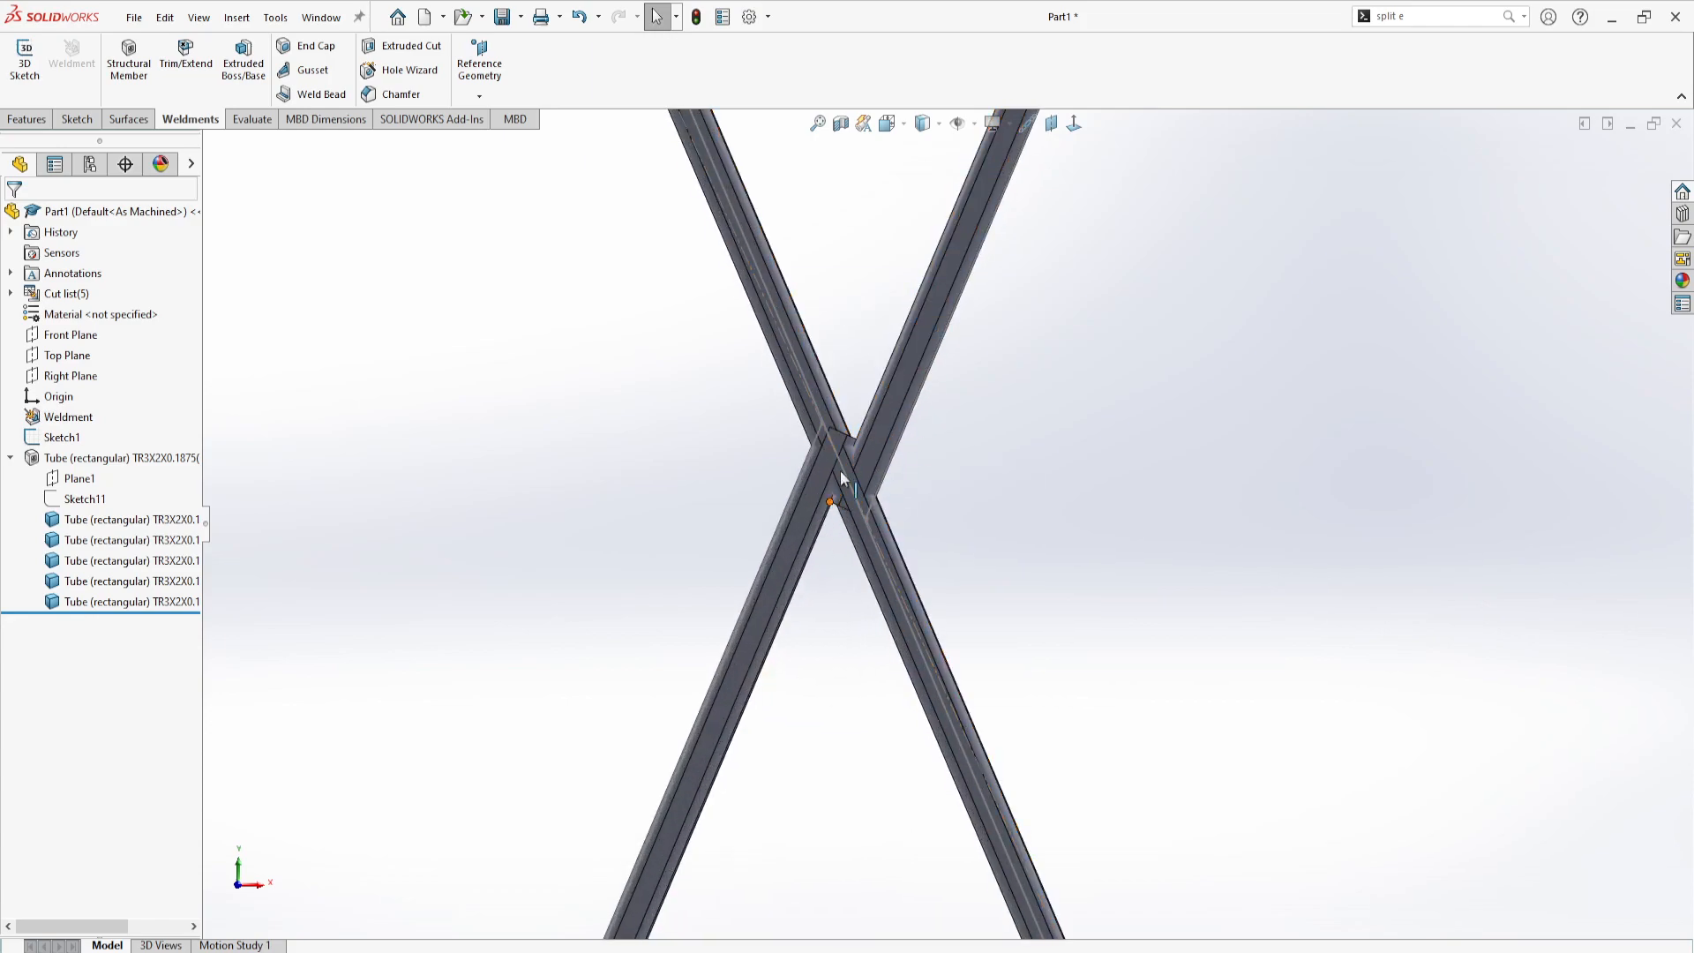
{"action": "scroll", "coordinate": [909, 549], "scroll_direction": "up", "scroll_amount": 5}
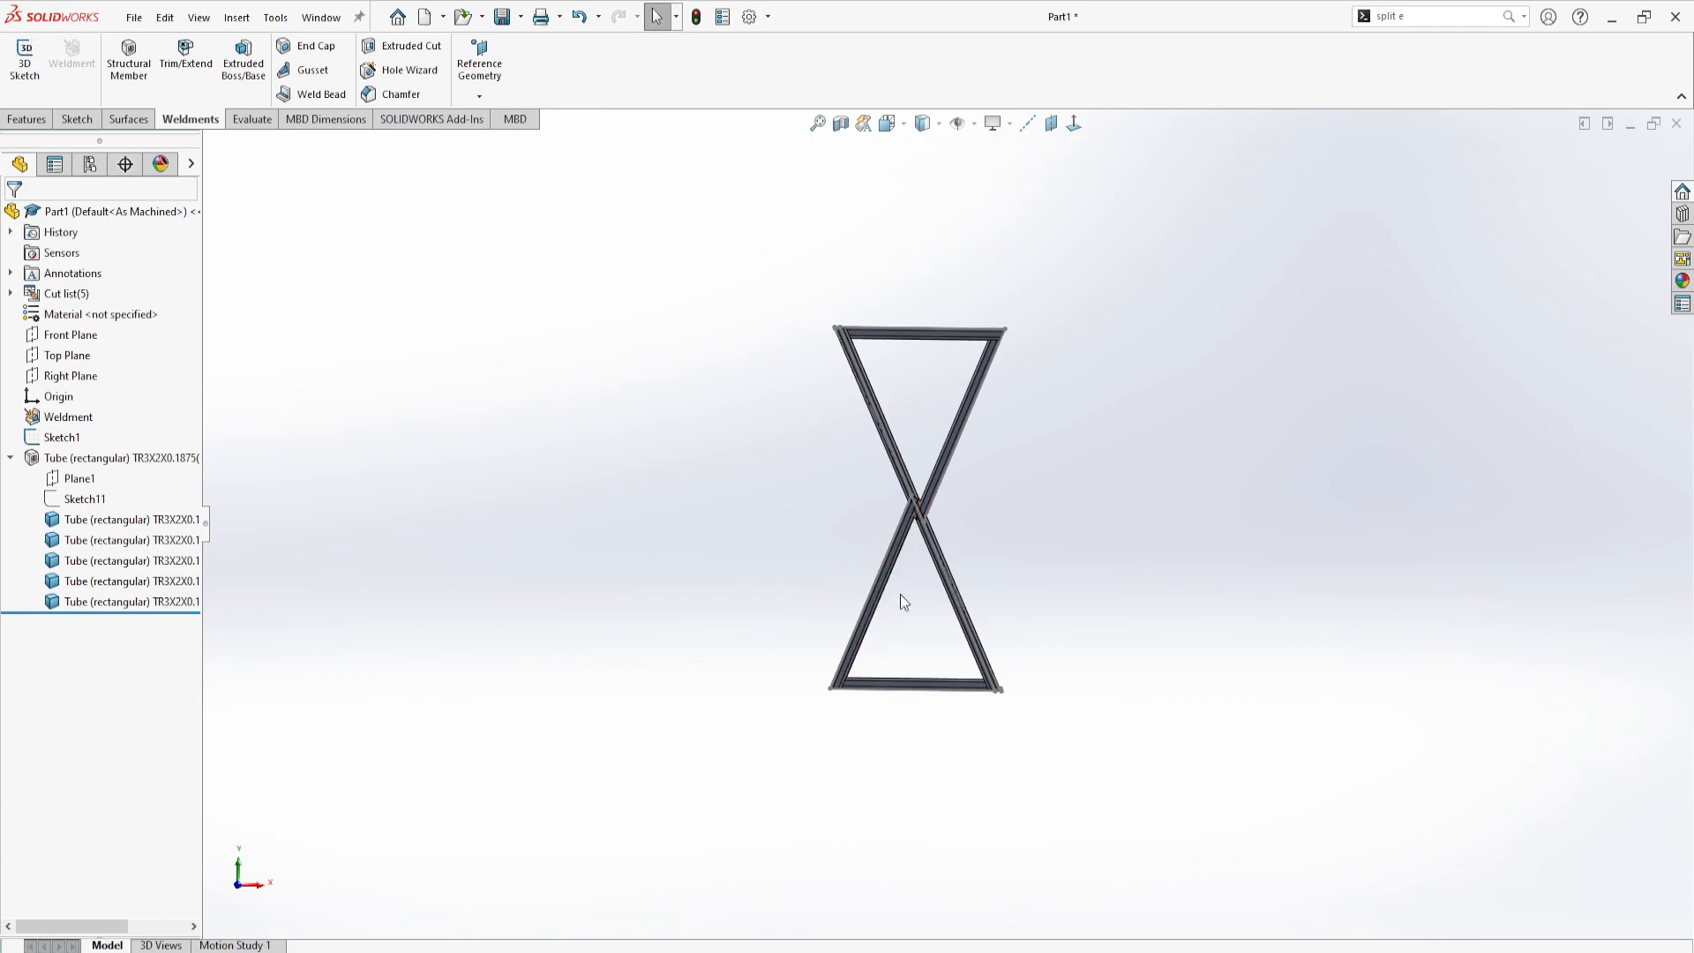
{"action": "left_click", "coordinate": [62, 437]}
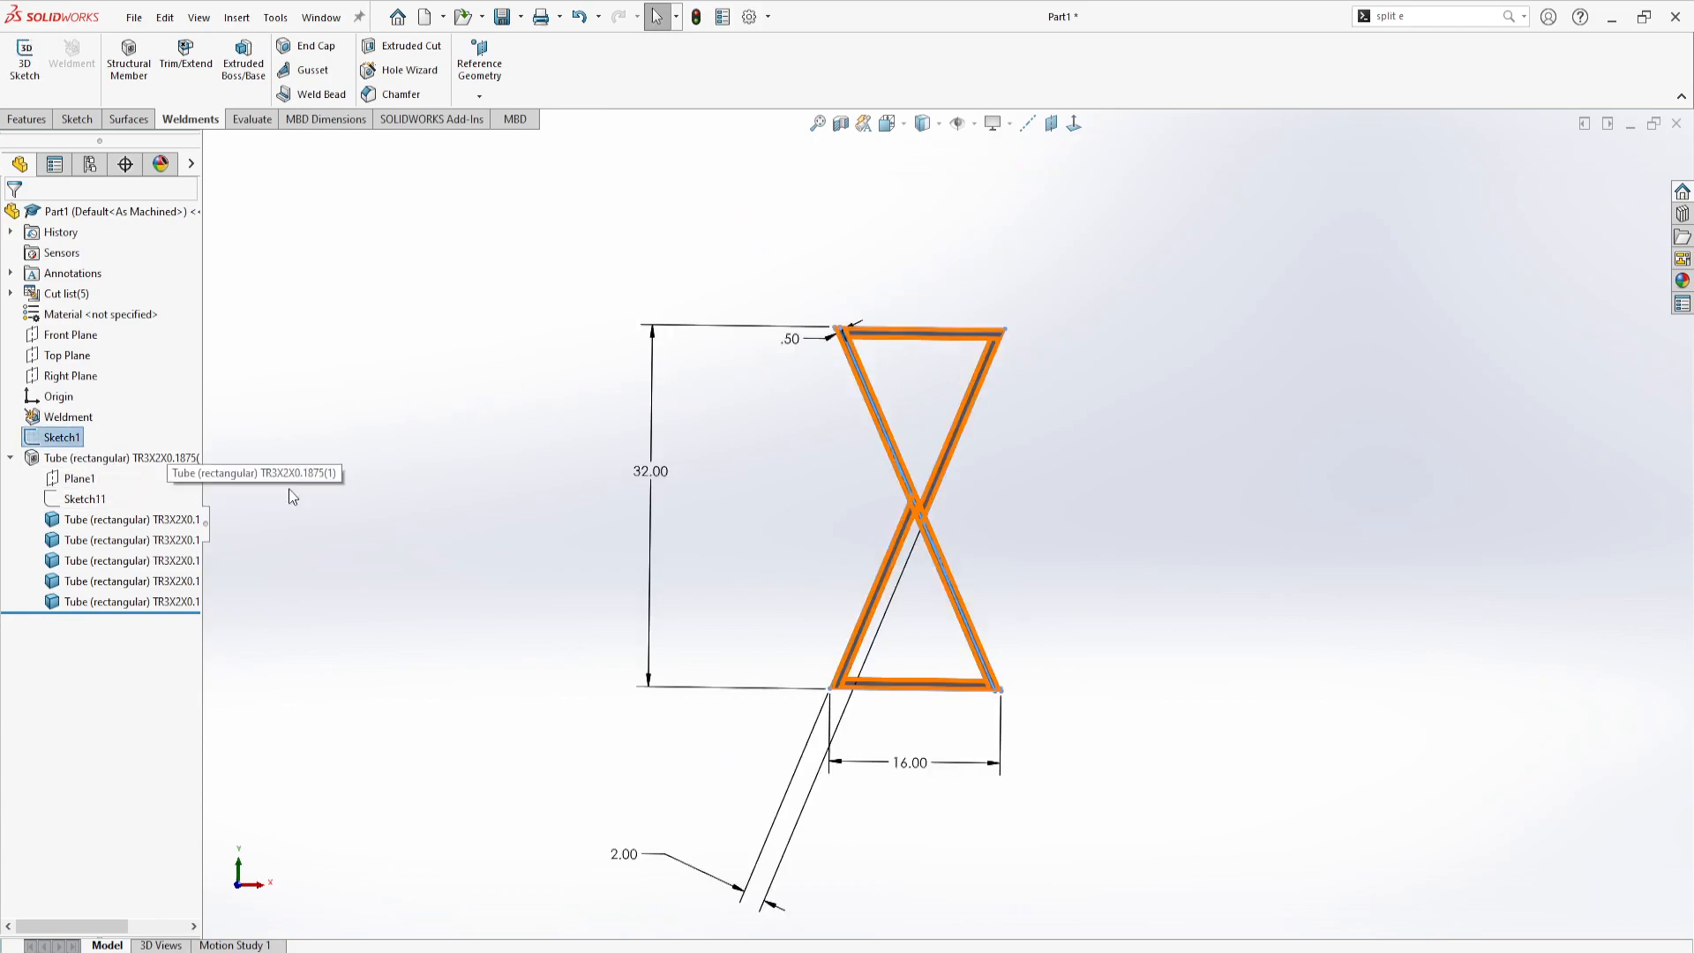
{"action": "double_click", "coordinate": [697, 868]}
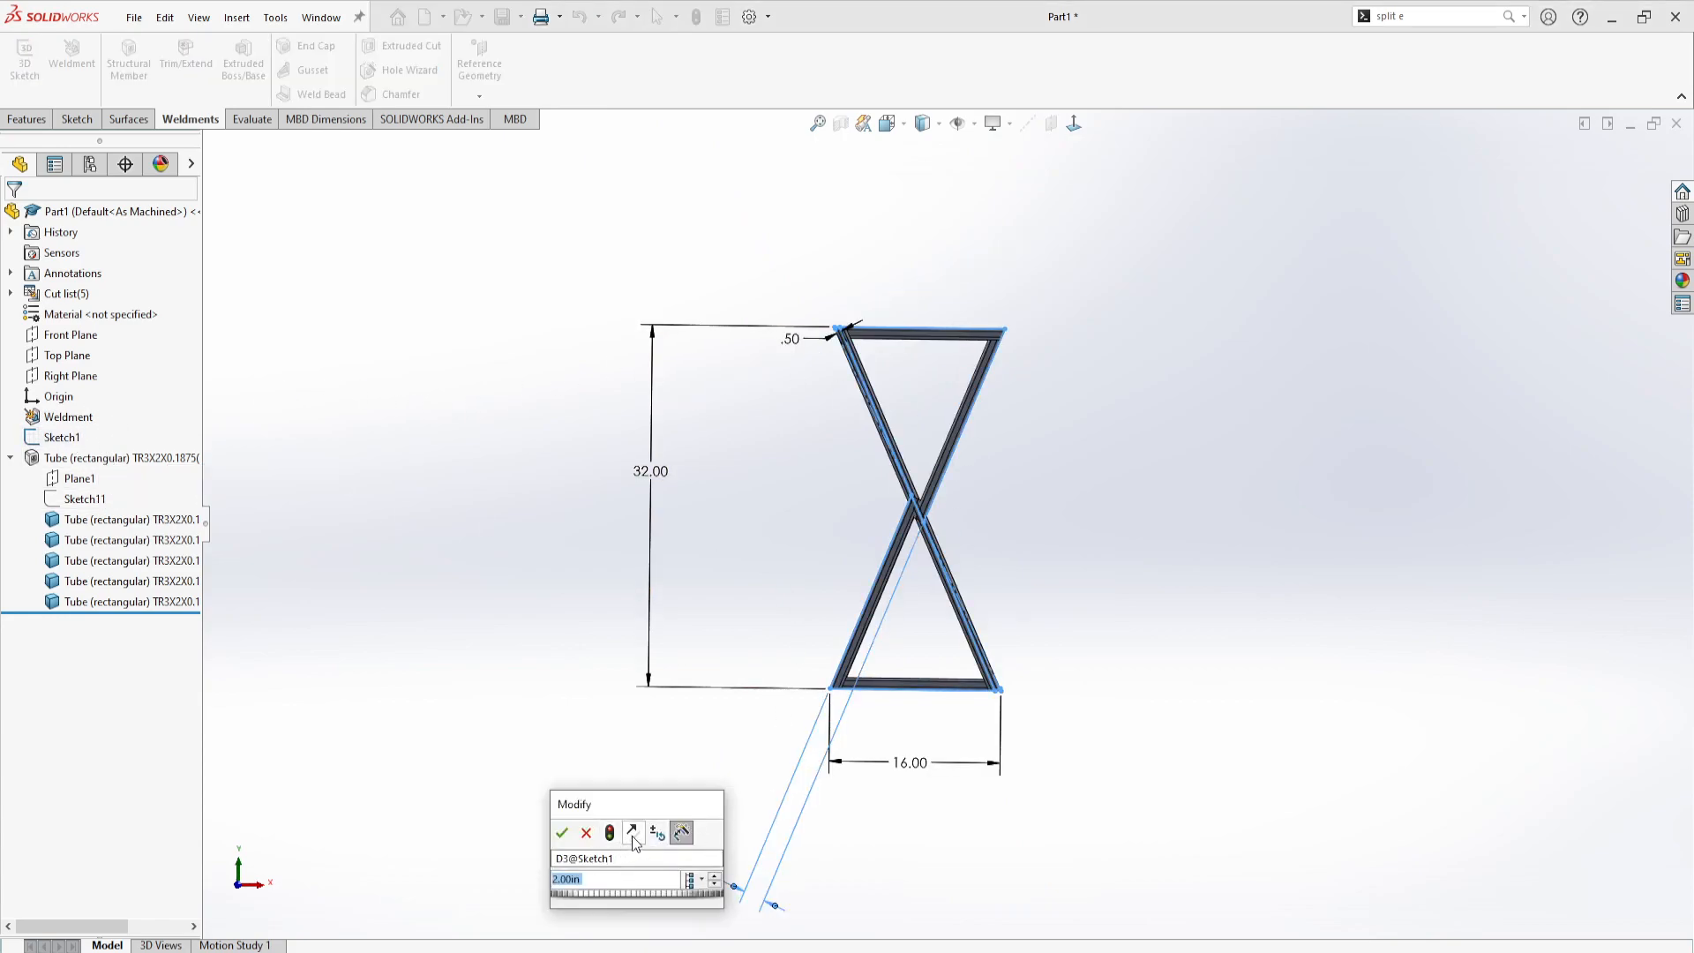
{"action": "left_click", "coordinate": [565, 834]}
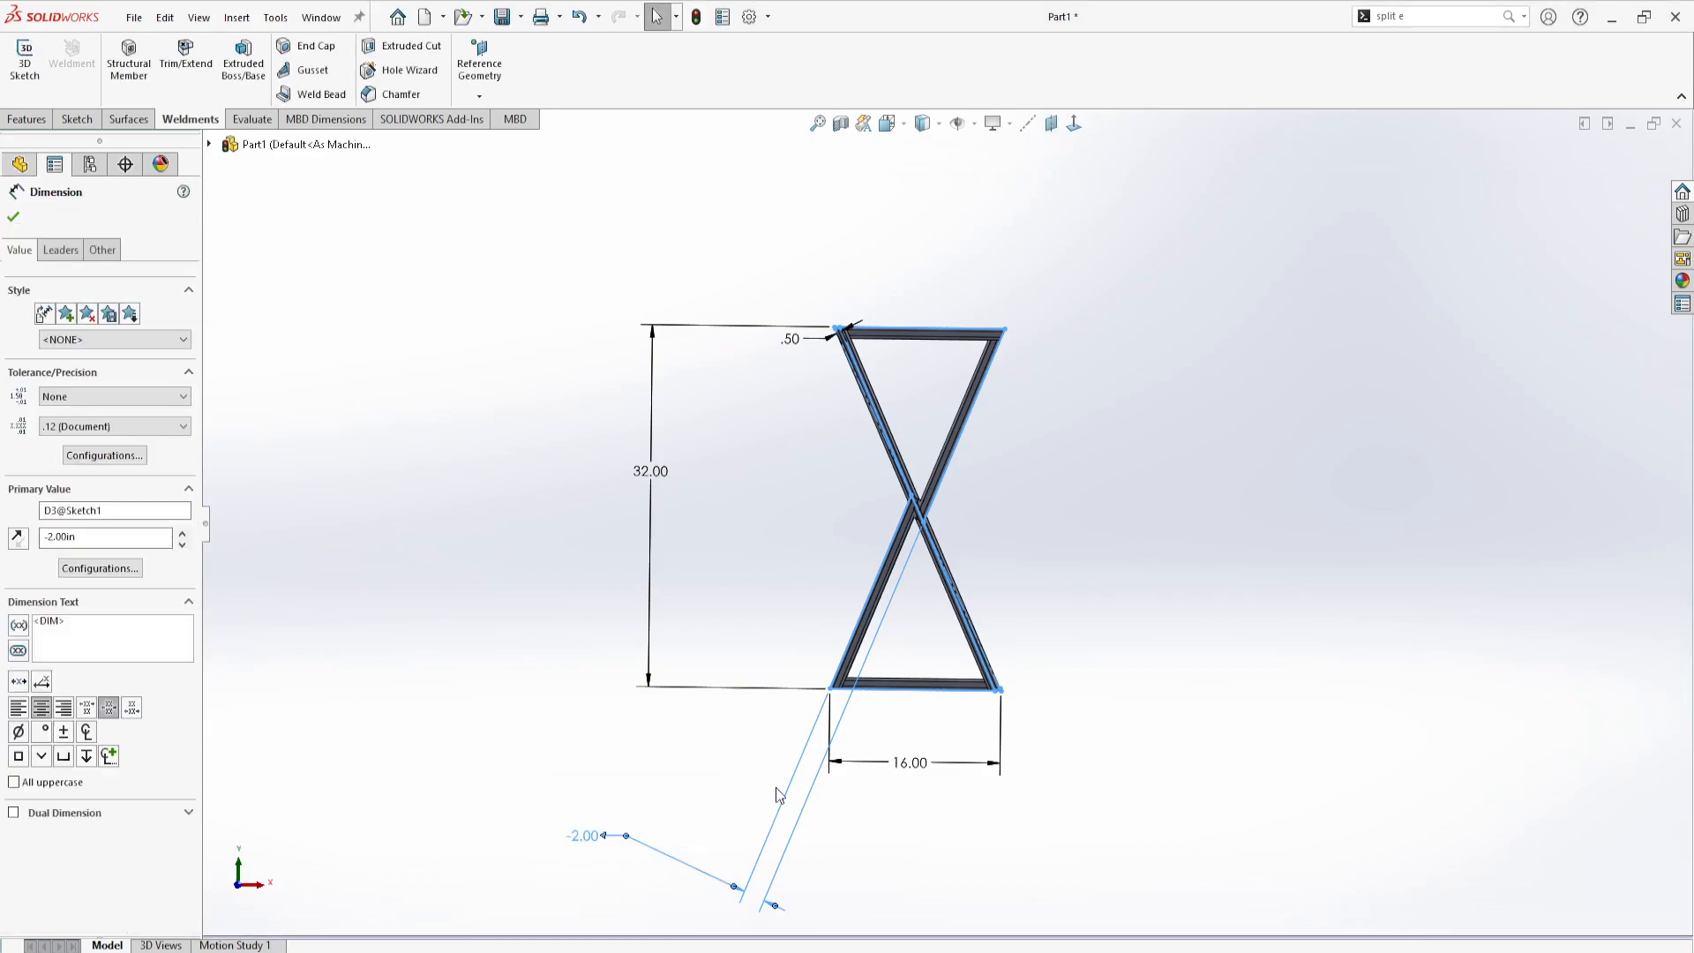
{"action": "left_click", "coordinate": [695, 21]}
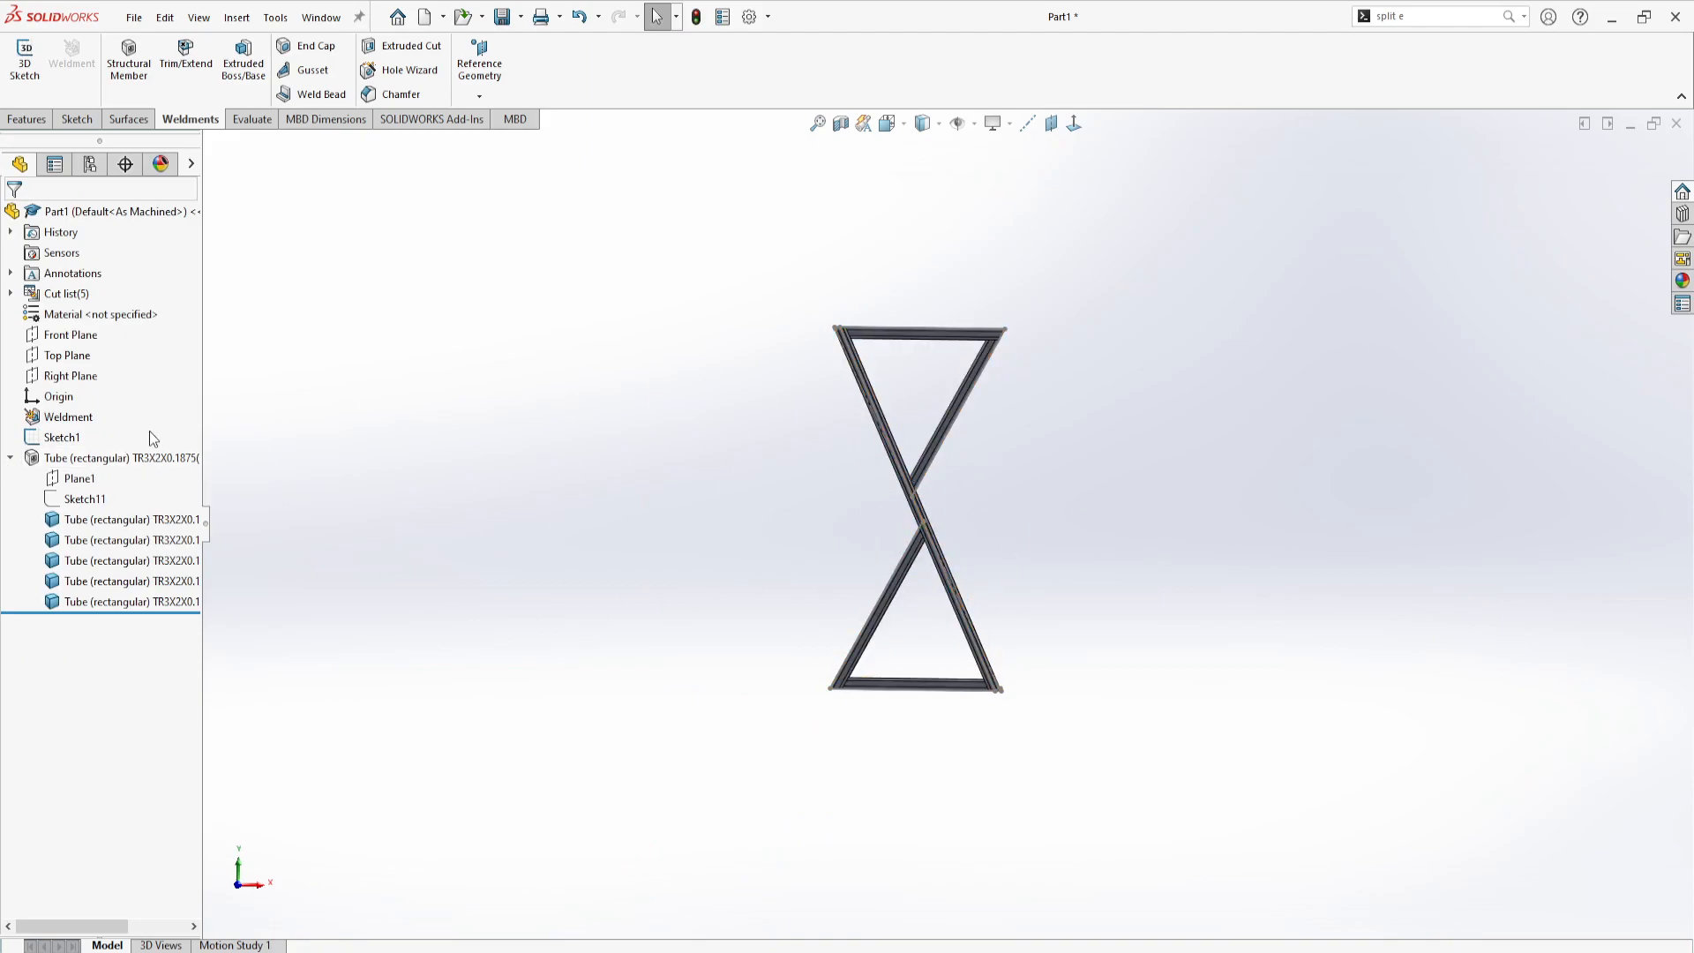
Edit Sketch1, flip the 2.00 in offset dimension back to its other side and rebuild the frame
{"action": "left_click", "coordinate": [60, 437]}
{"action": "left_click", "coordinate": [122, 390]}
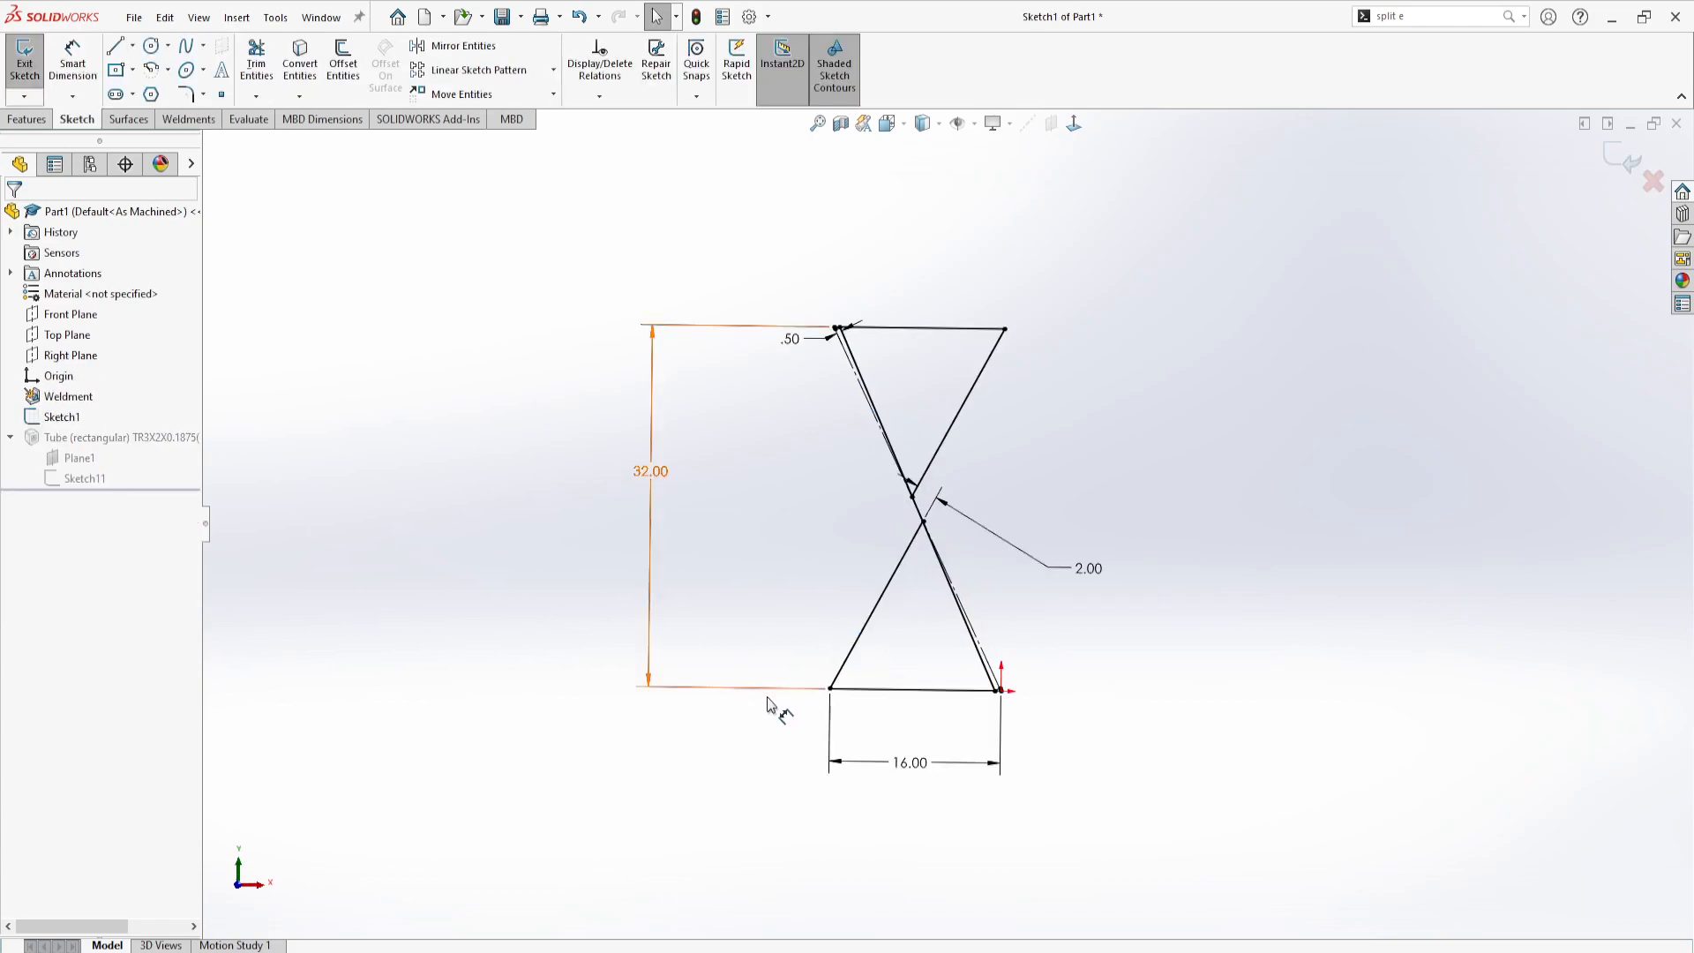
{"action": "double_click", "coordinate": [1088, 569]}
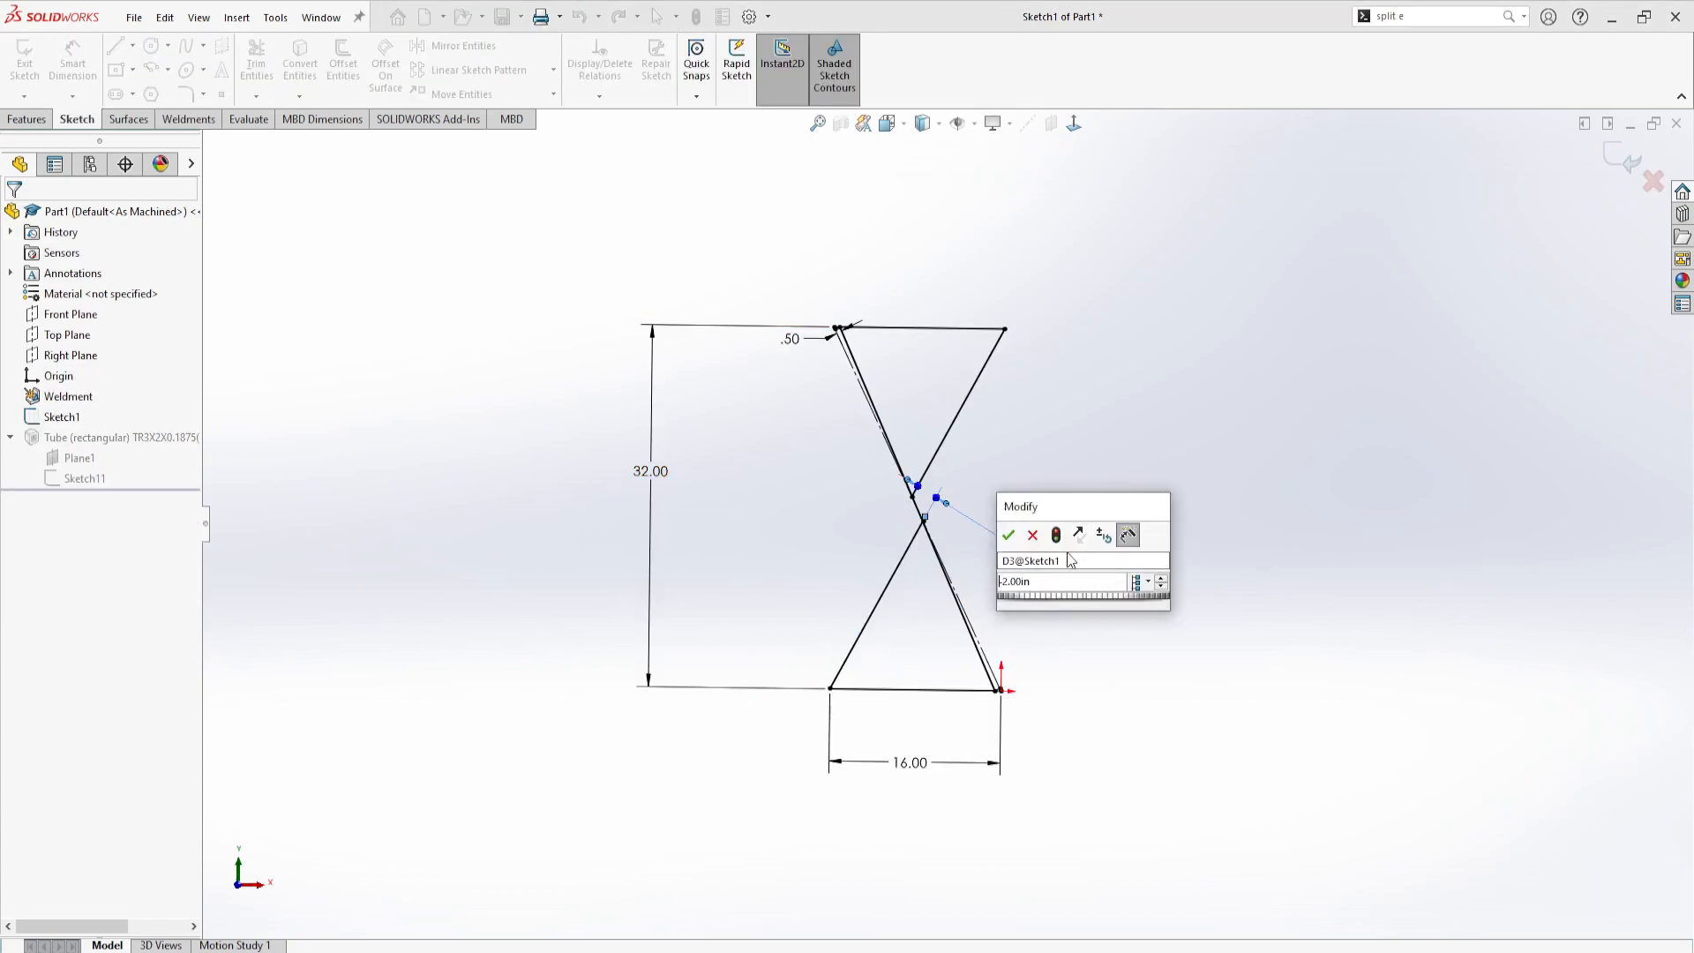
{"action": "left_click", "coordinate": [1010, 536]}
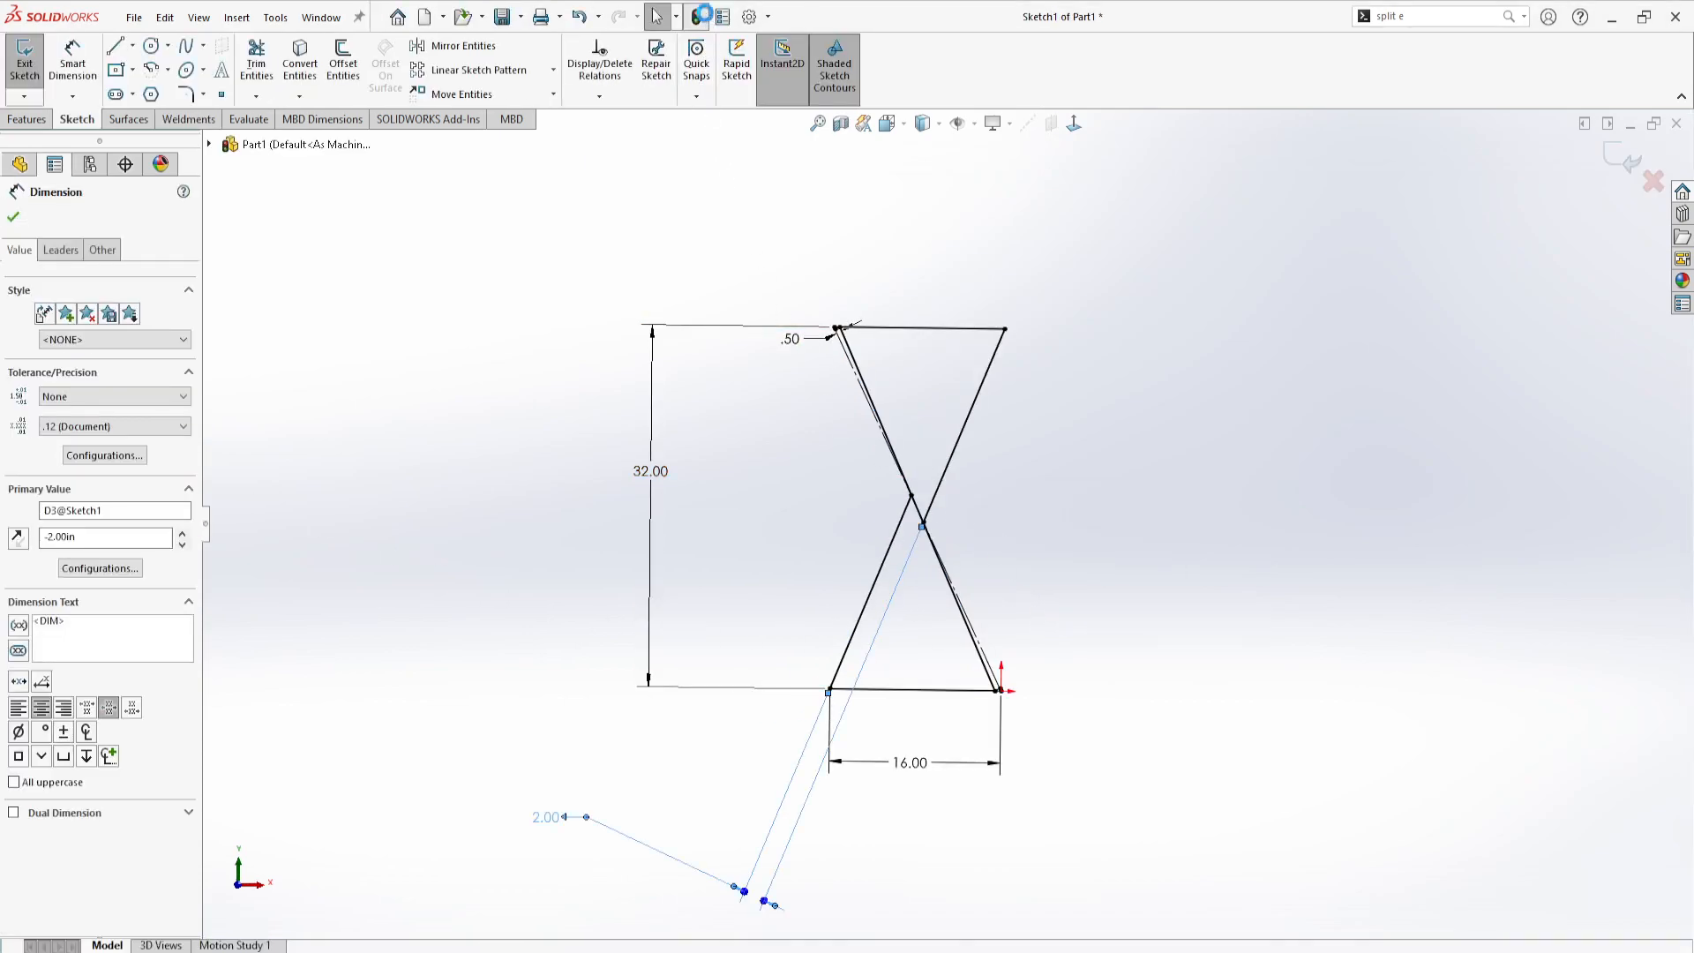
{"action": "key", "text": "ctrl+b"}
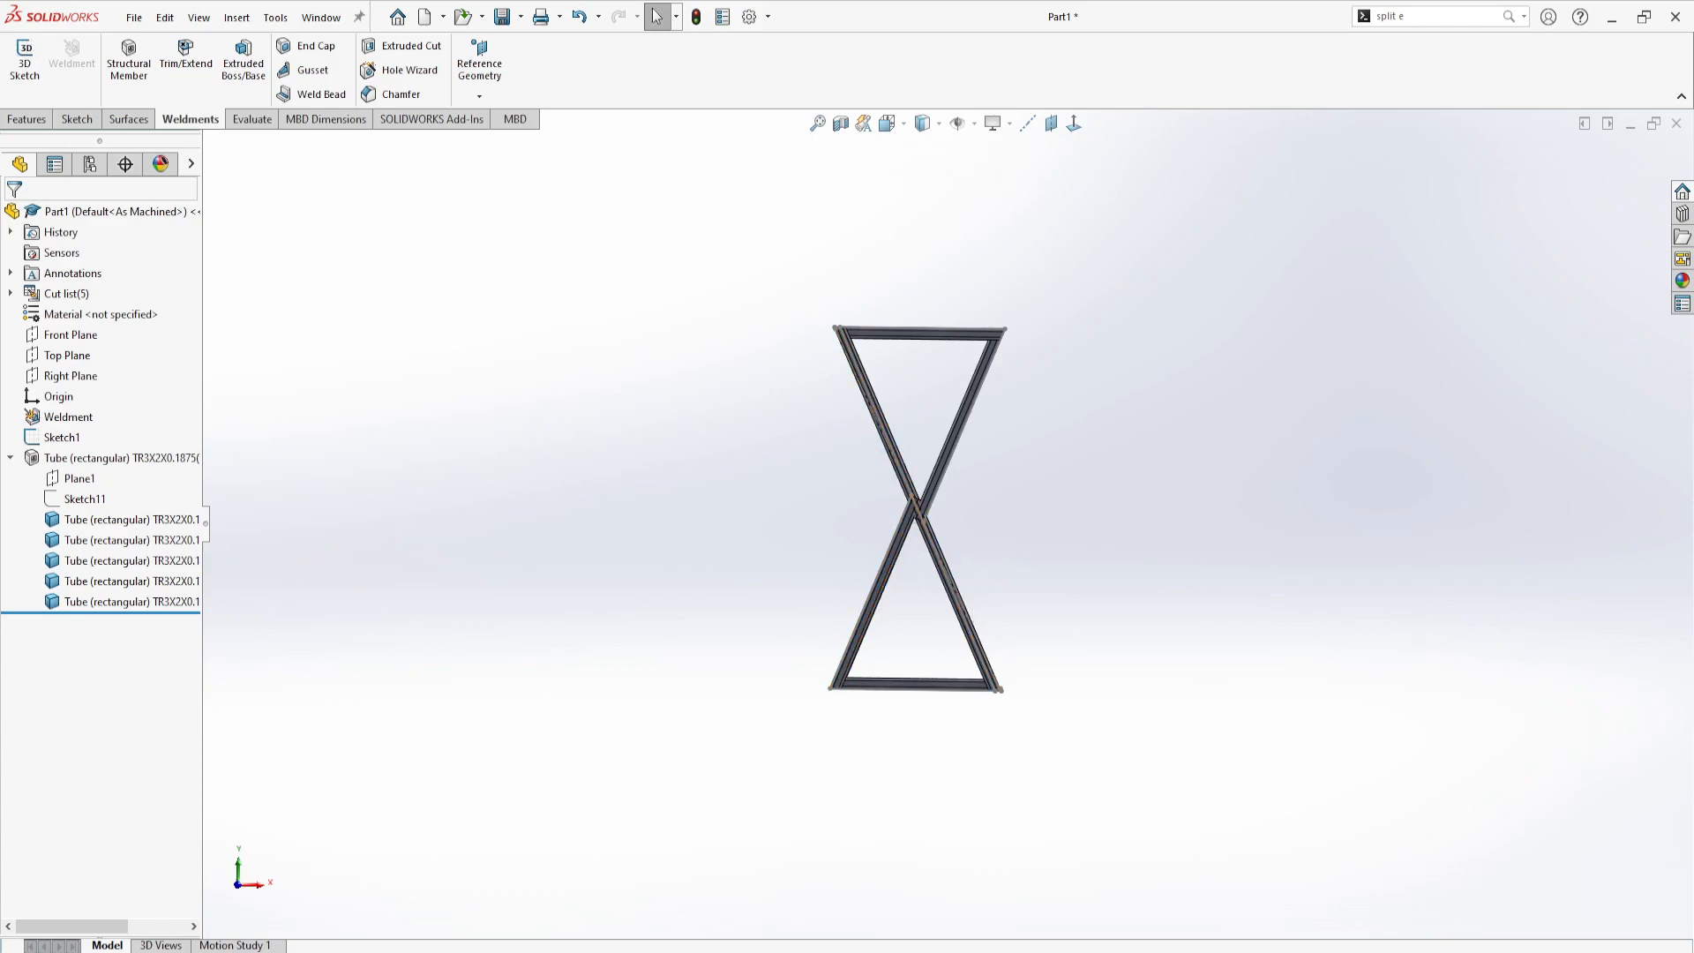
Switch to the Simple misaligned cross leg part and roll its history forward past Trim/Extend1 and Trim/Extend2
{"action": "left_click", "coordinate": [710, 951]}
{"action": "left_click", "coordinate": [599, 930]}
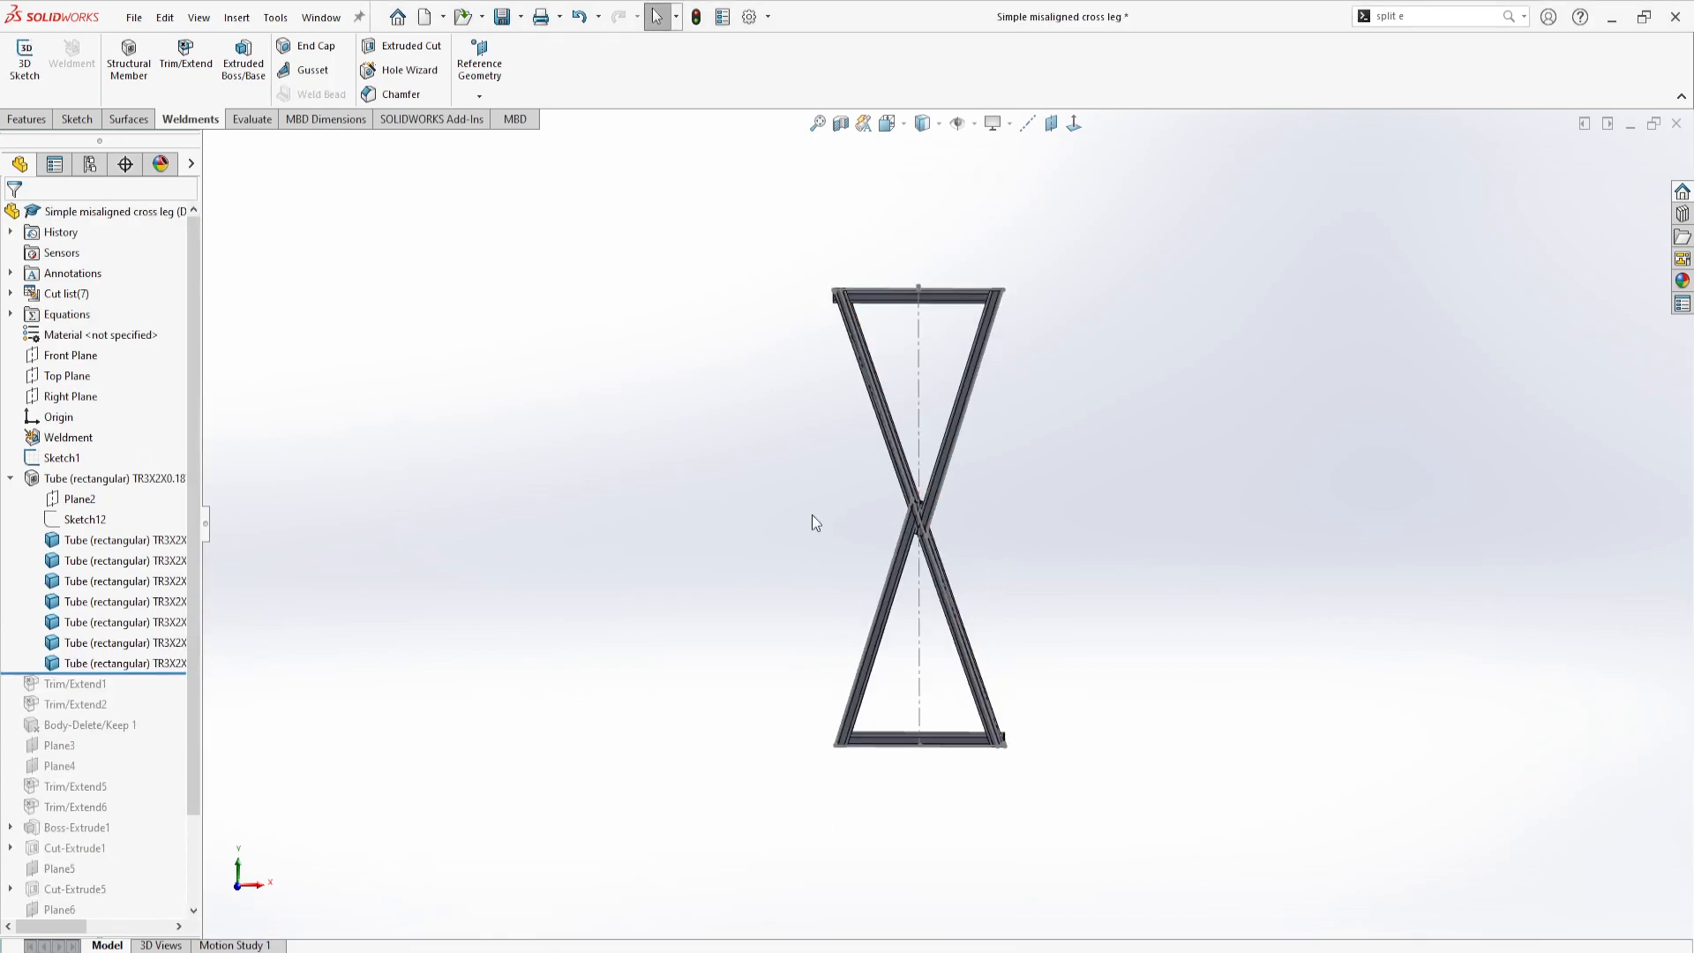
{"action": "scroll", "coordinate": [944, 494], "scroll_direction": "down", "scroll_amount": 5}
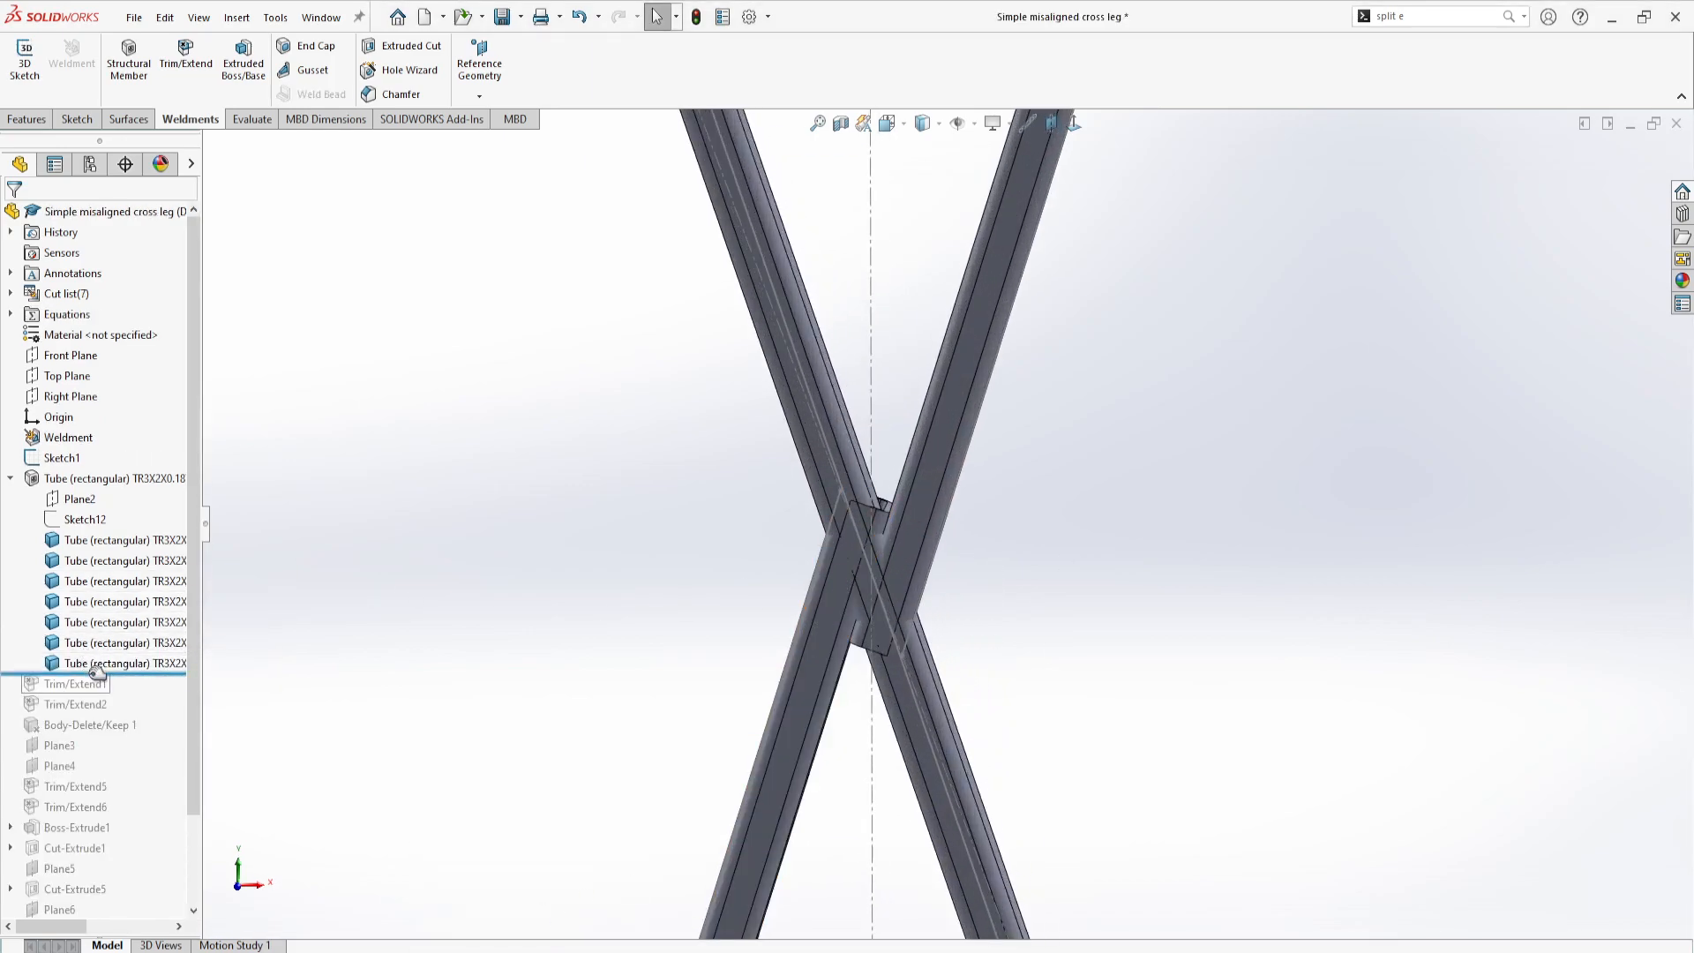
{"action": "left_click_drag", "start_coordinate": [97, 674], "coordinate": [97, 694]}
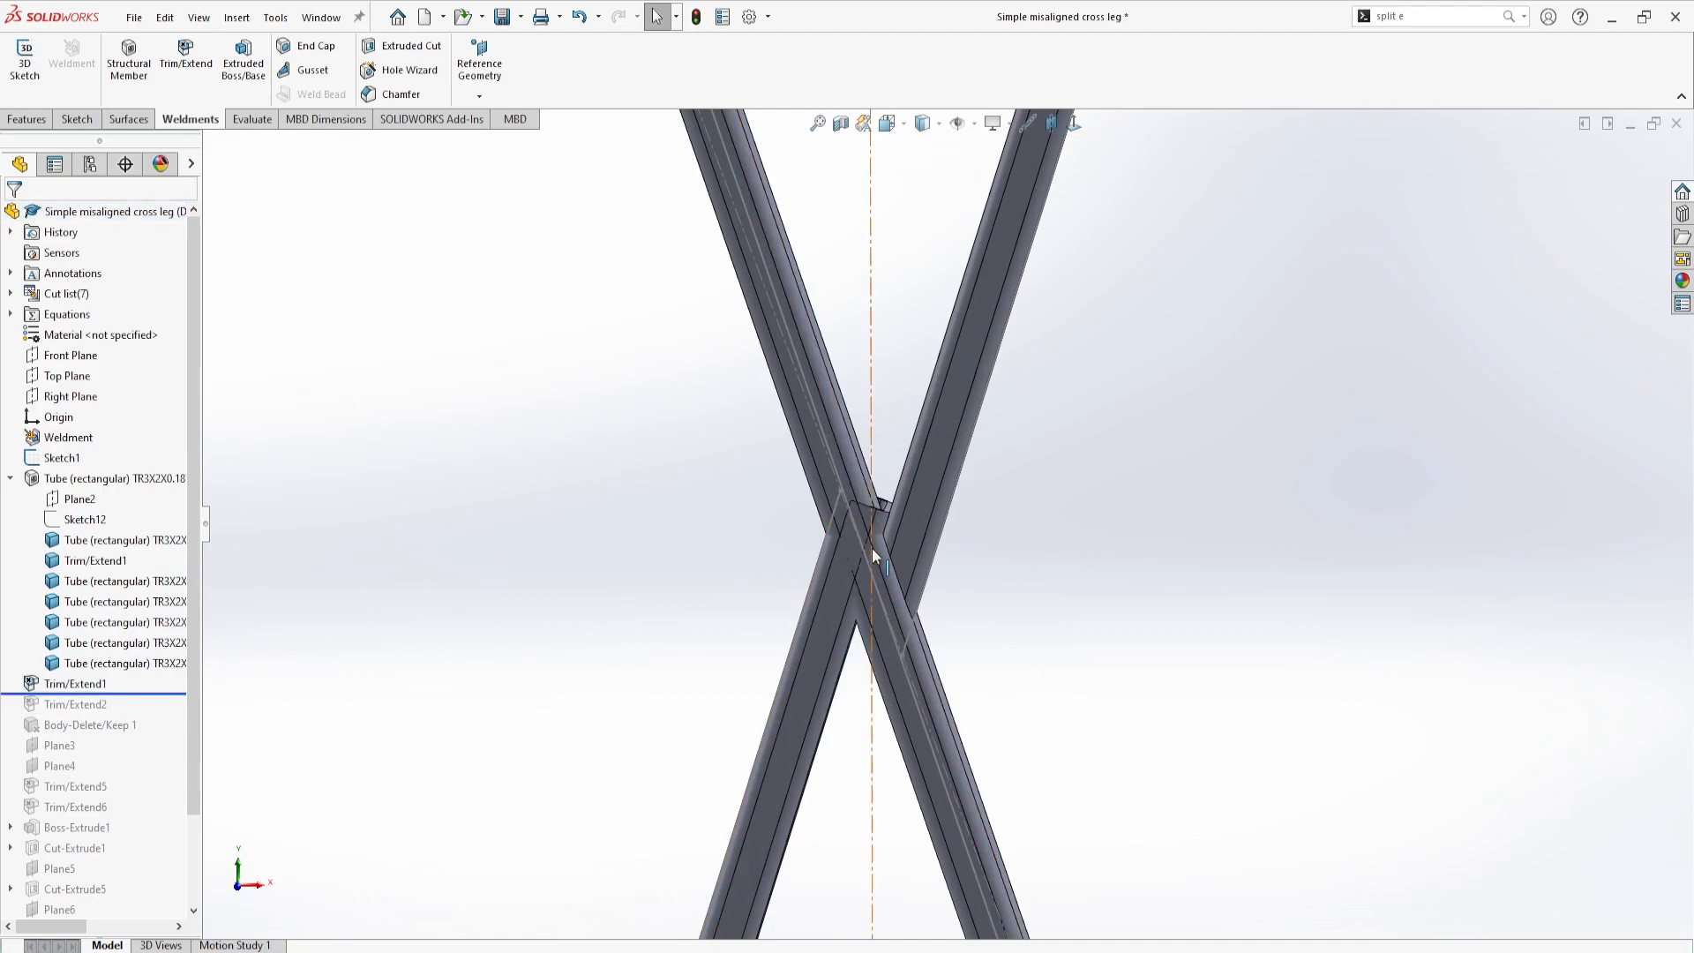
{"action": "left_click_drag", "start_coordinate": [148, 691], "coordinate": [146, 713]}
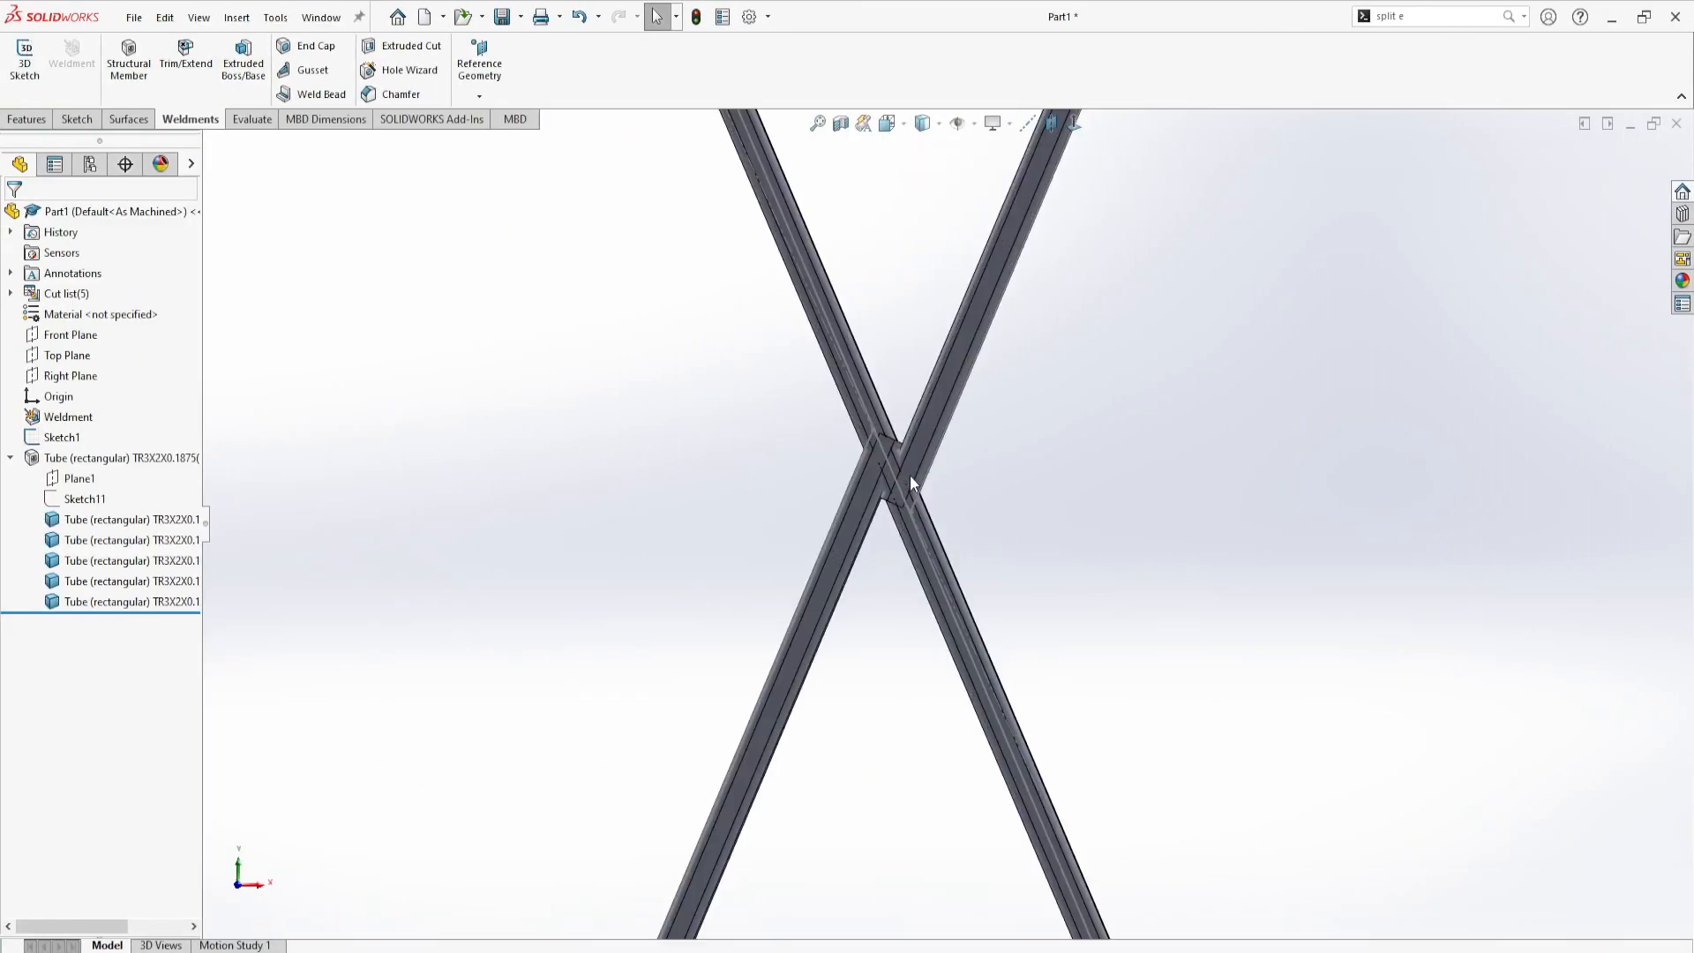
Hide Sketch1 in Part1 and check the faces of the leg tubes that overlap at the crossing
{"action": "scroll", "coordinate": [903, 477], "scroll_direction": "down", "scroll_amount": 3}
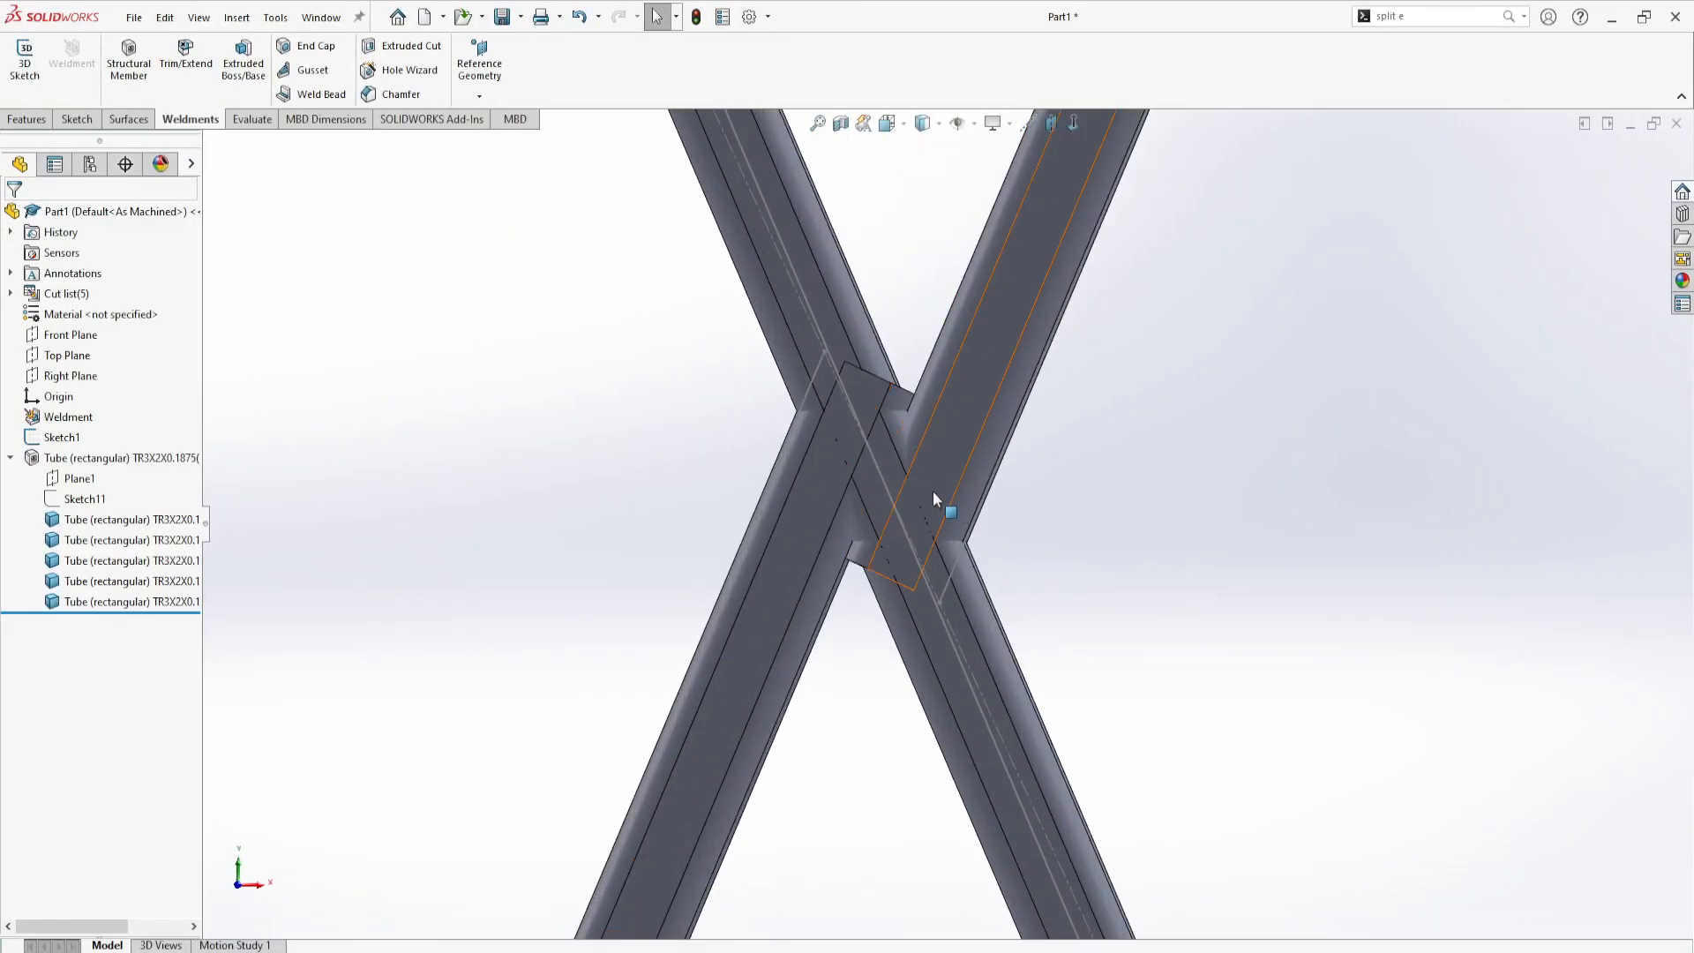
{"action": "left_click", "coordinate": [82, 411]}
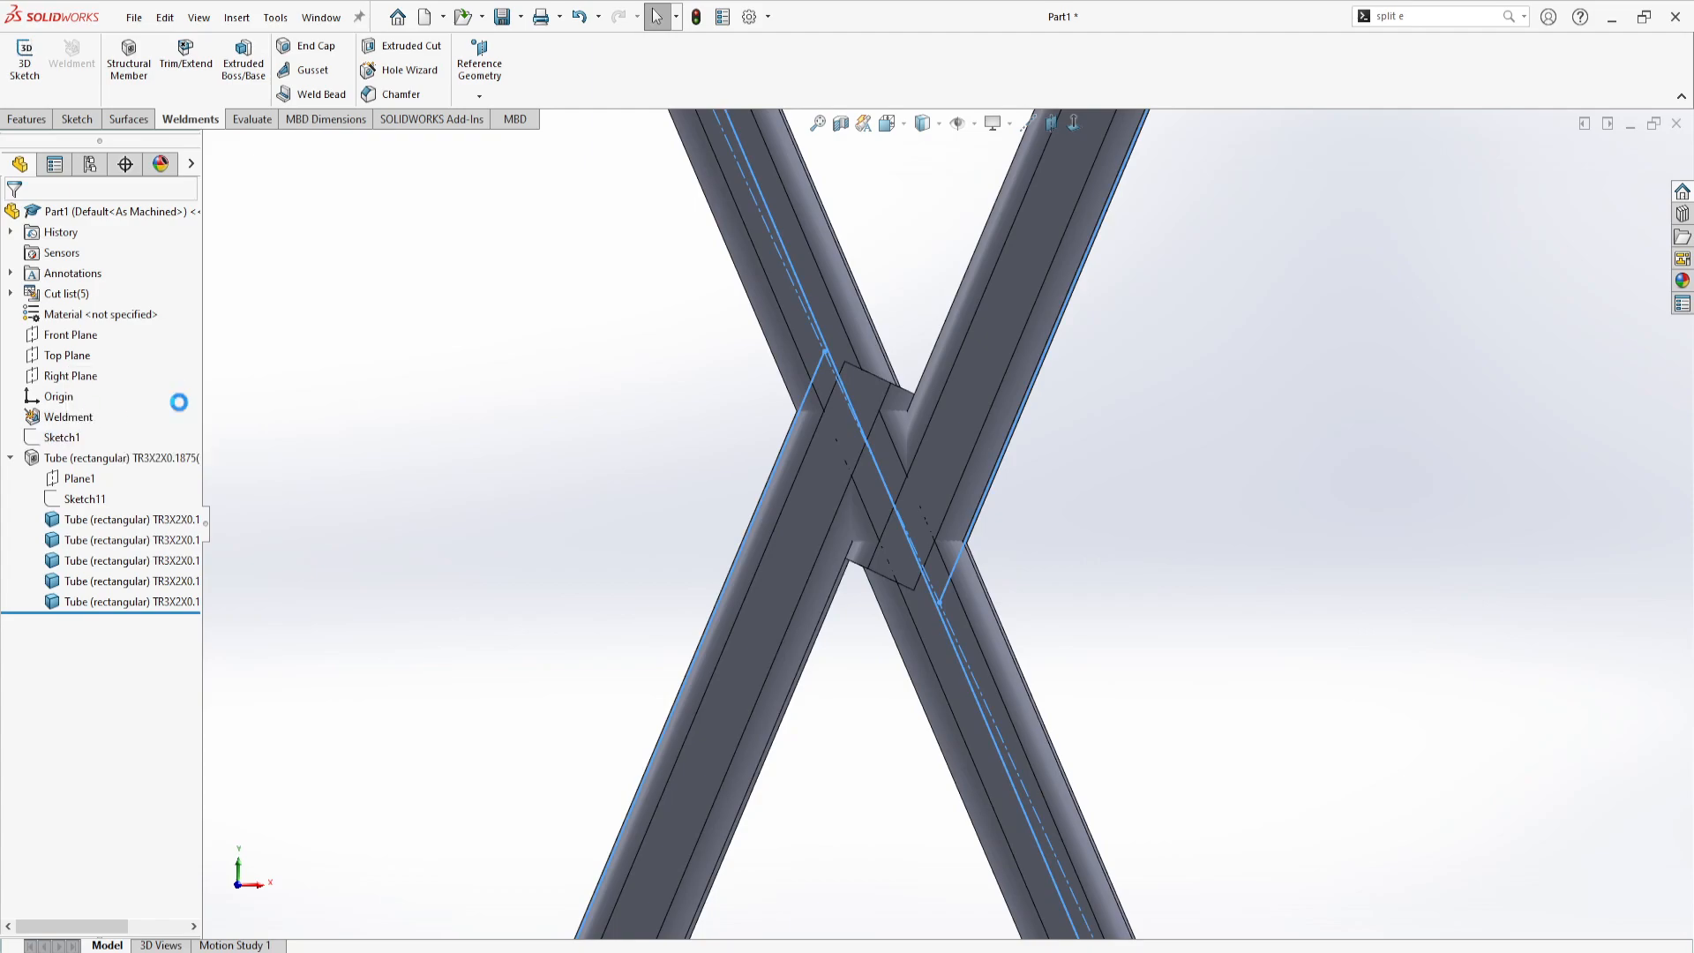
{"action": "middle_click_drag", "start_coordinate": [966, 468], "coordinate": [992, 482]}
{"action": "left_click", "coordinate": [860, 393]}
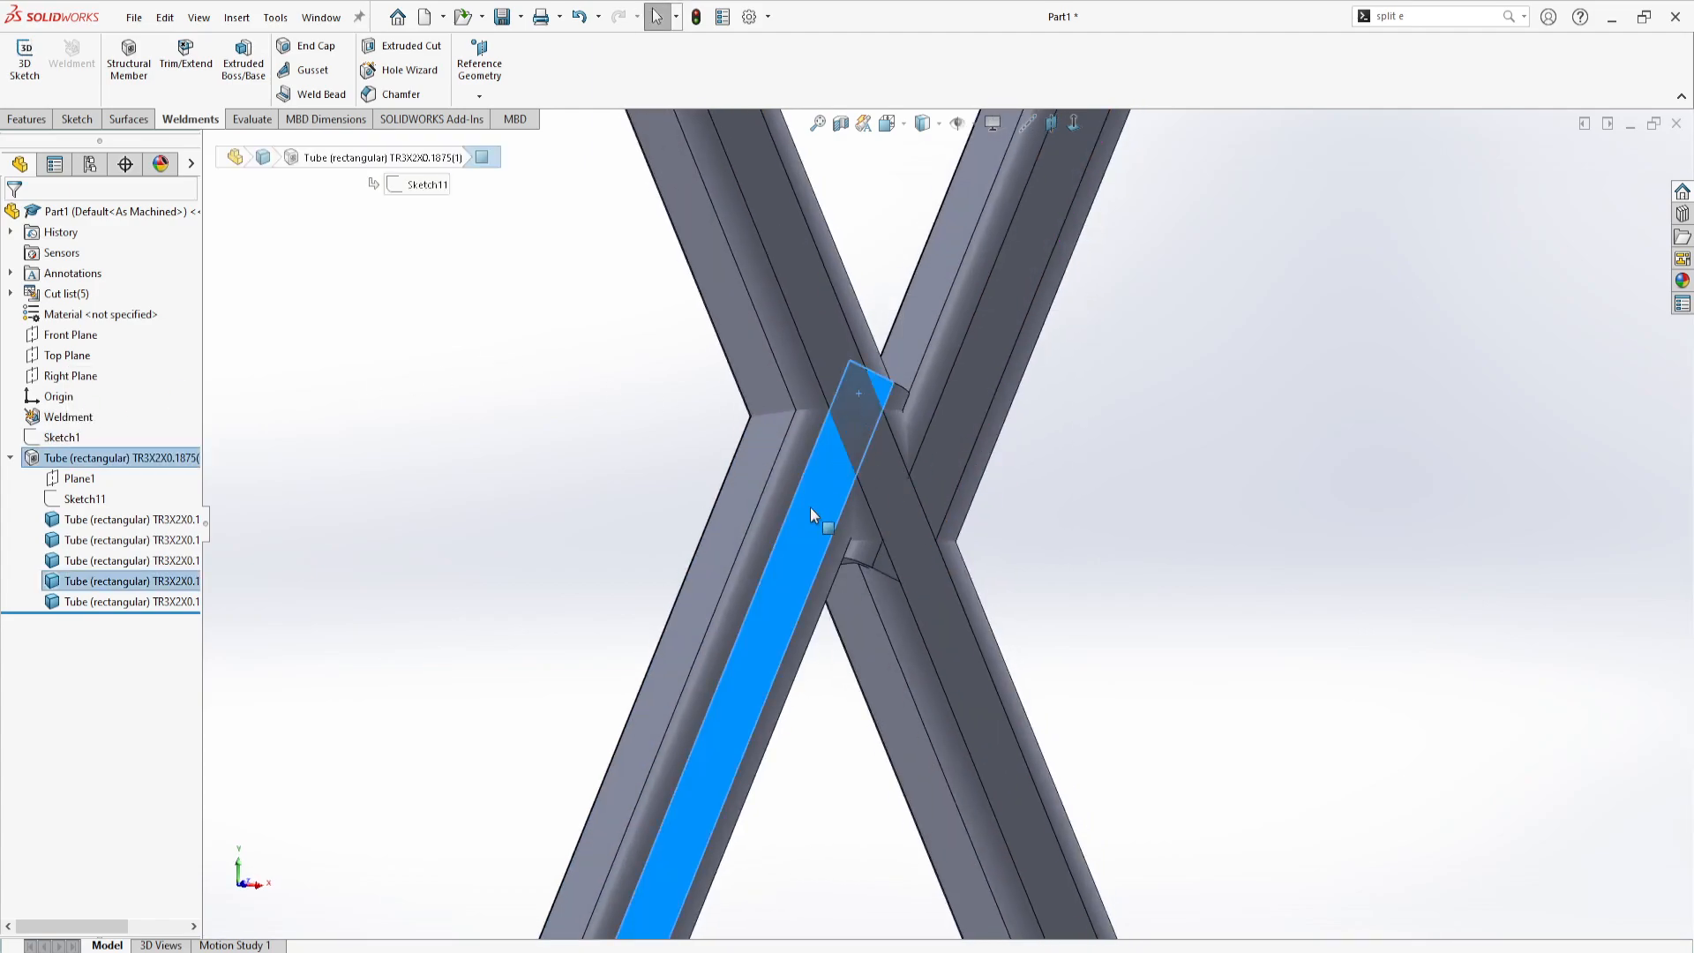
{"action": "middle_click_drag", "start_coordinate": [851, 458], "coordinate": [838, 325]}
{"action": "left_click", "coordinate": [838, 326]}
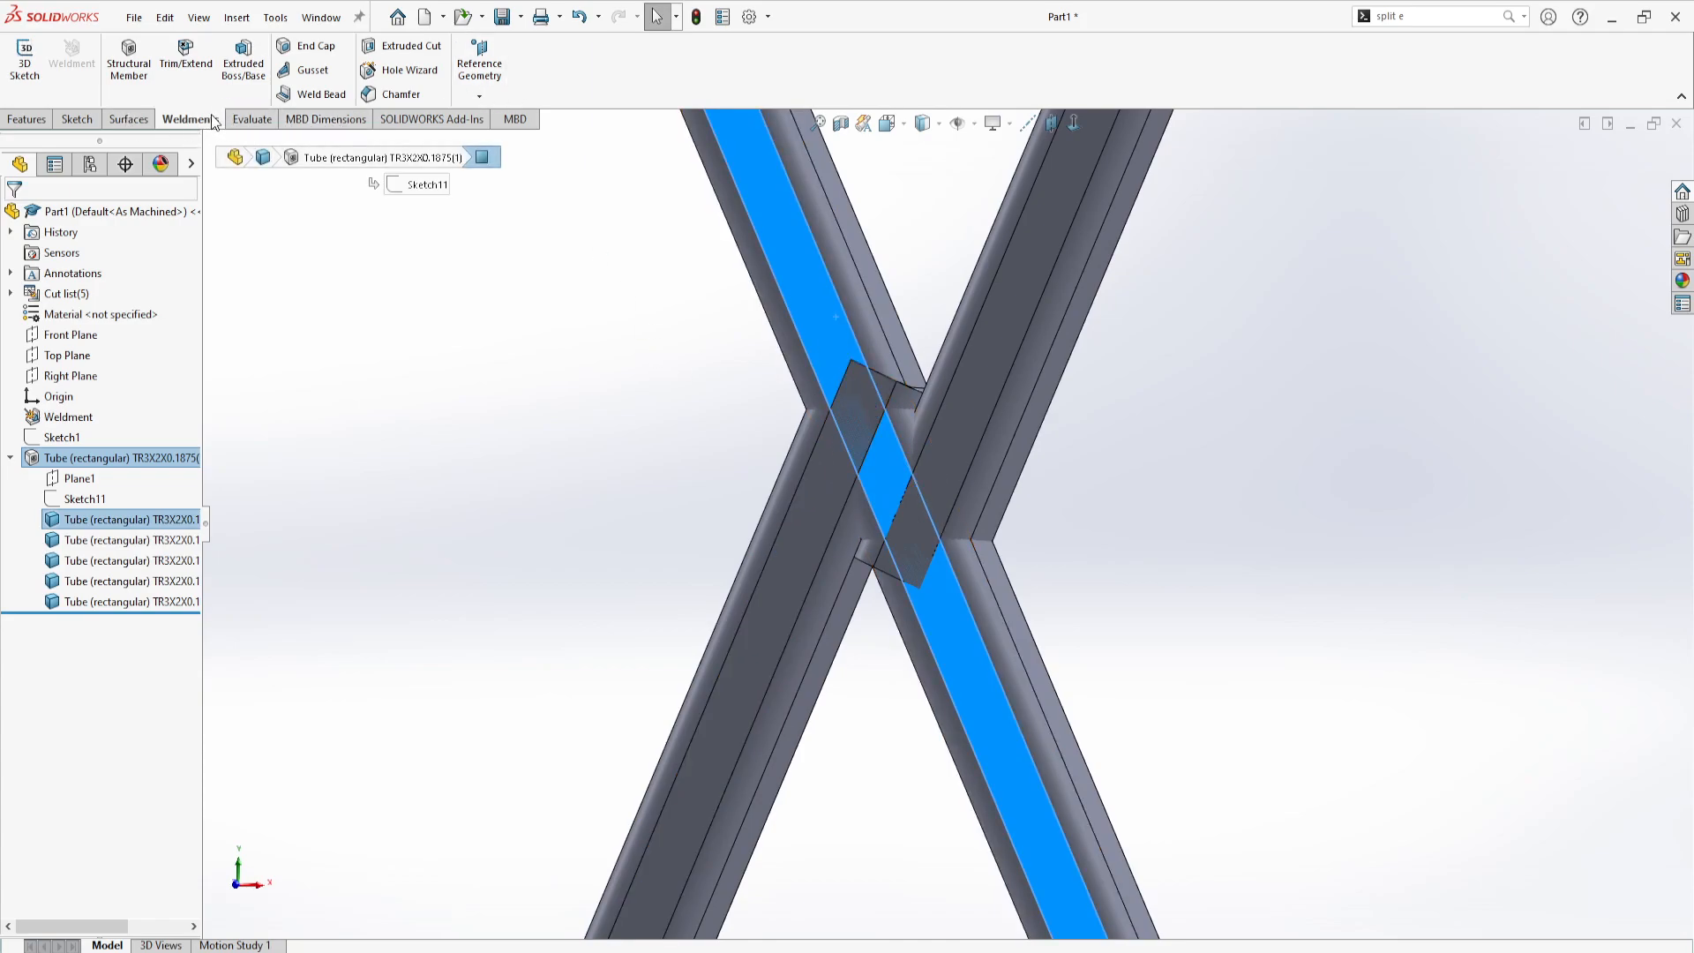
Trim the lower short leg tube with Trim/Extend, using the side face of the continuous diagonal tube as the boundary
{"action": "left_click", "coordinate": [194, 46]}
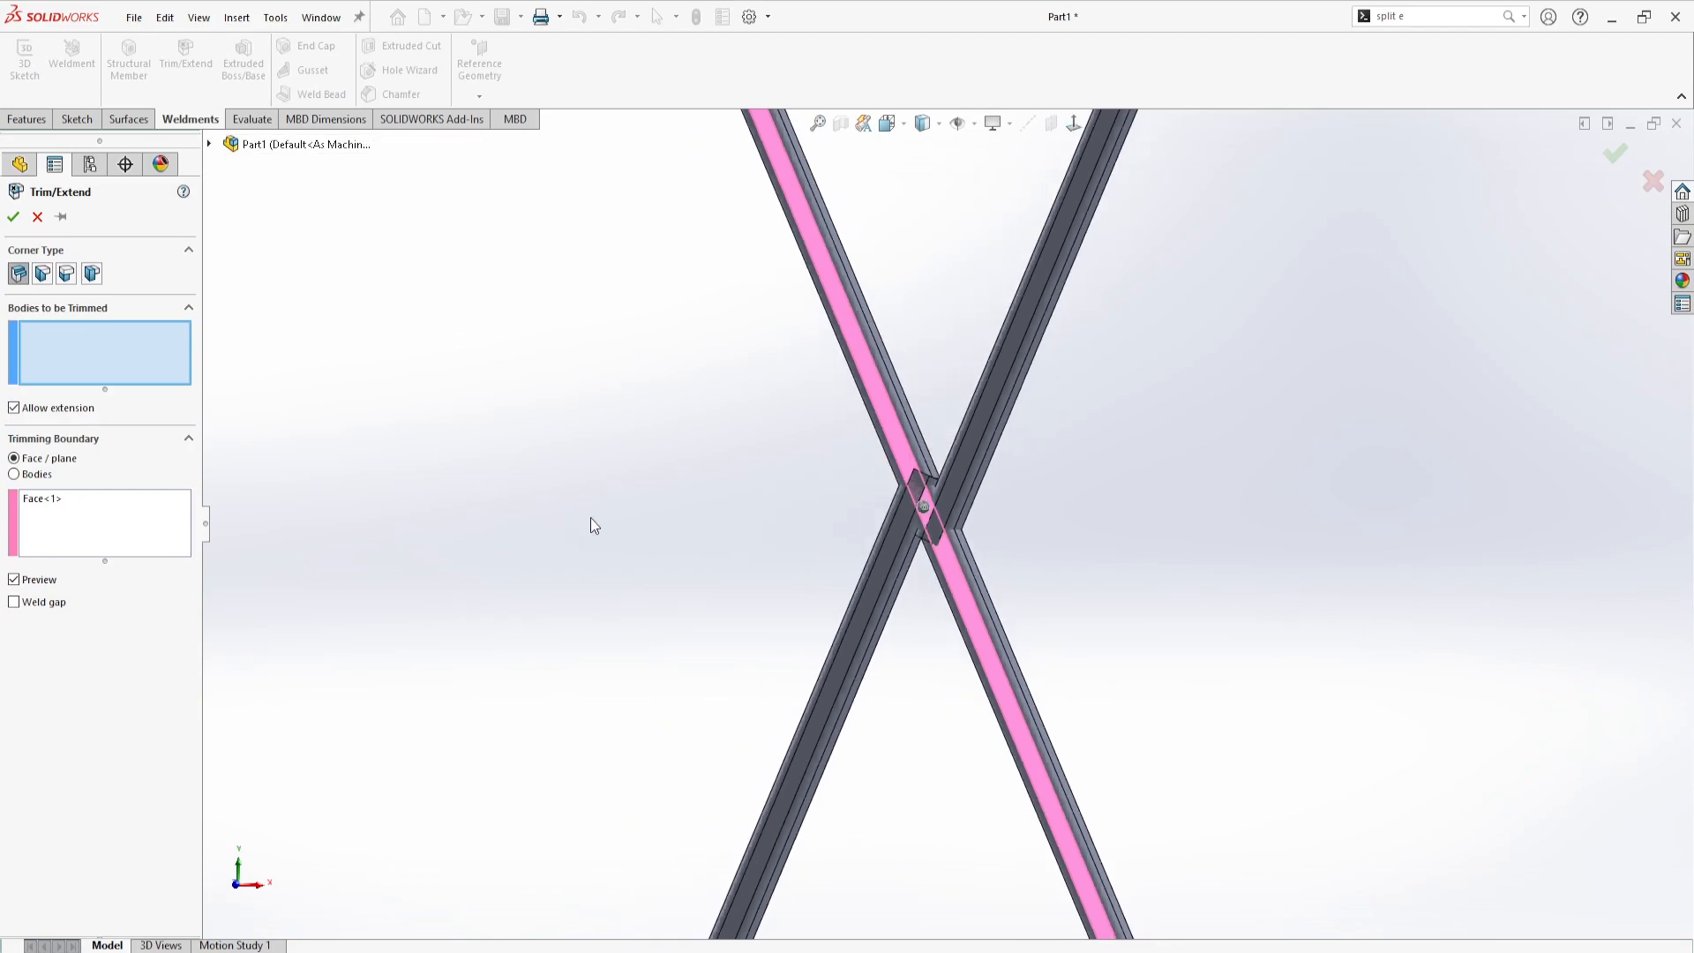
{"action": "middle_click_drag", "start_coordinate": [746, 469], "coordinate": [754, 509]}
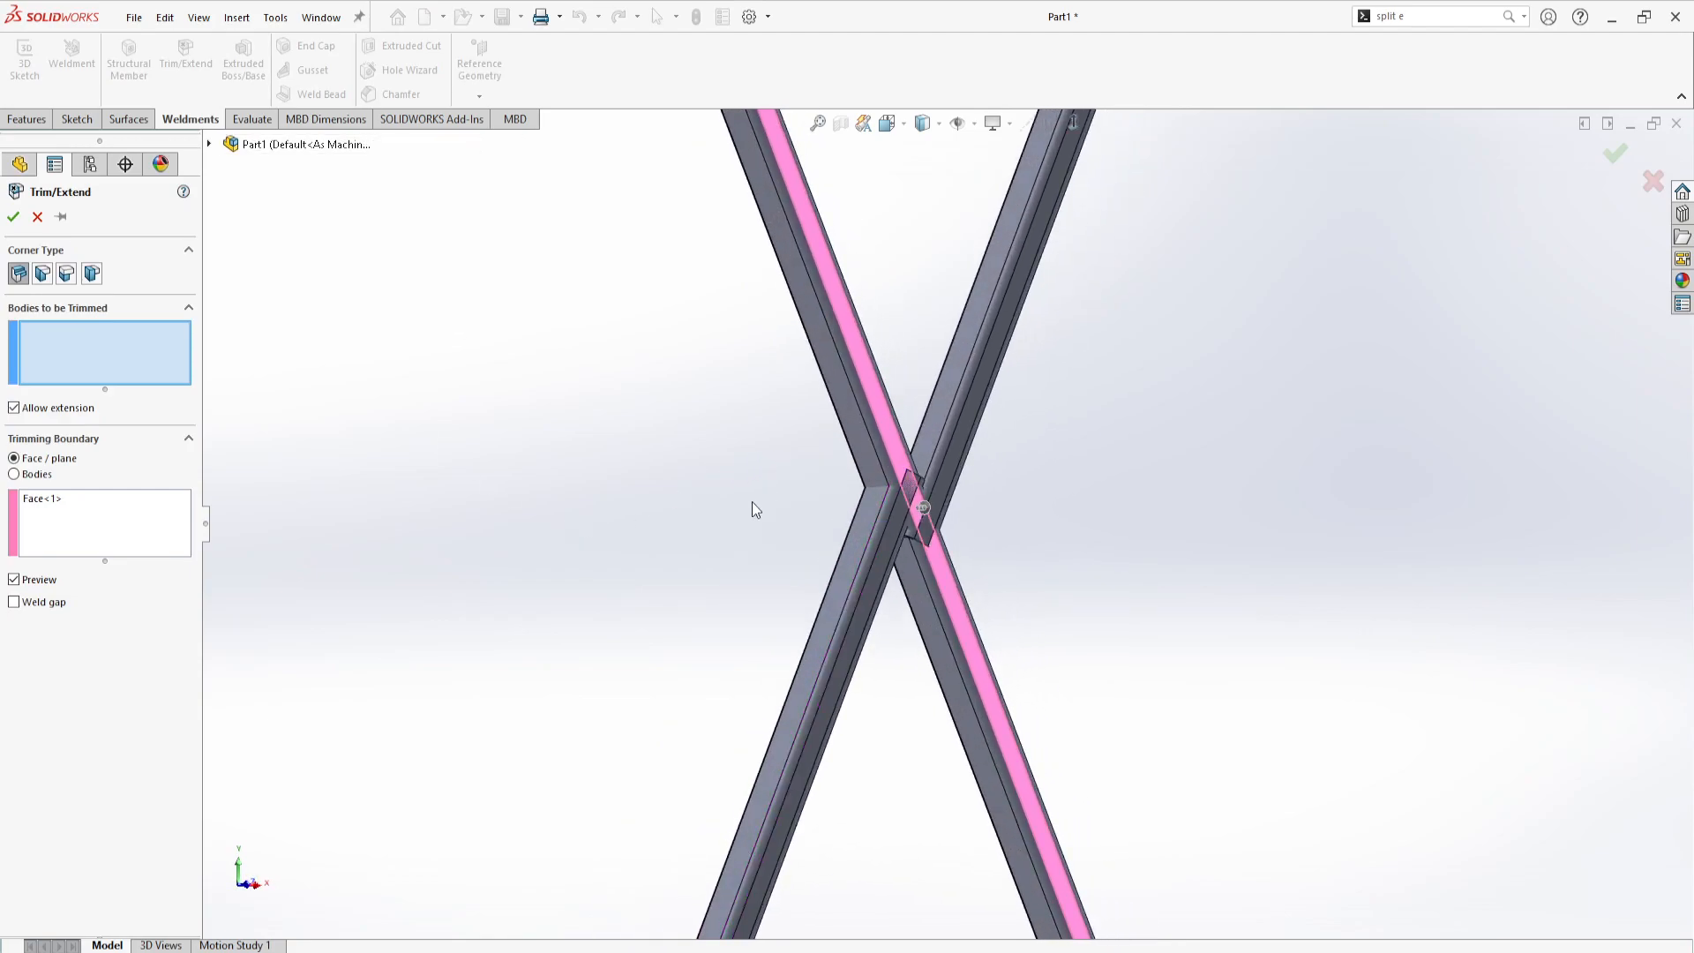
{"action": "left_click", "coordinate": [55, 499]}
{"action": "key", "text": "Delete"}
{"action": "left_click", "coordinate": [81, 370]}
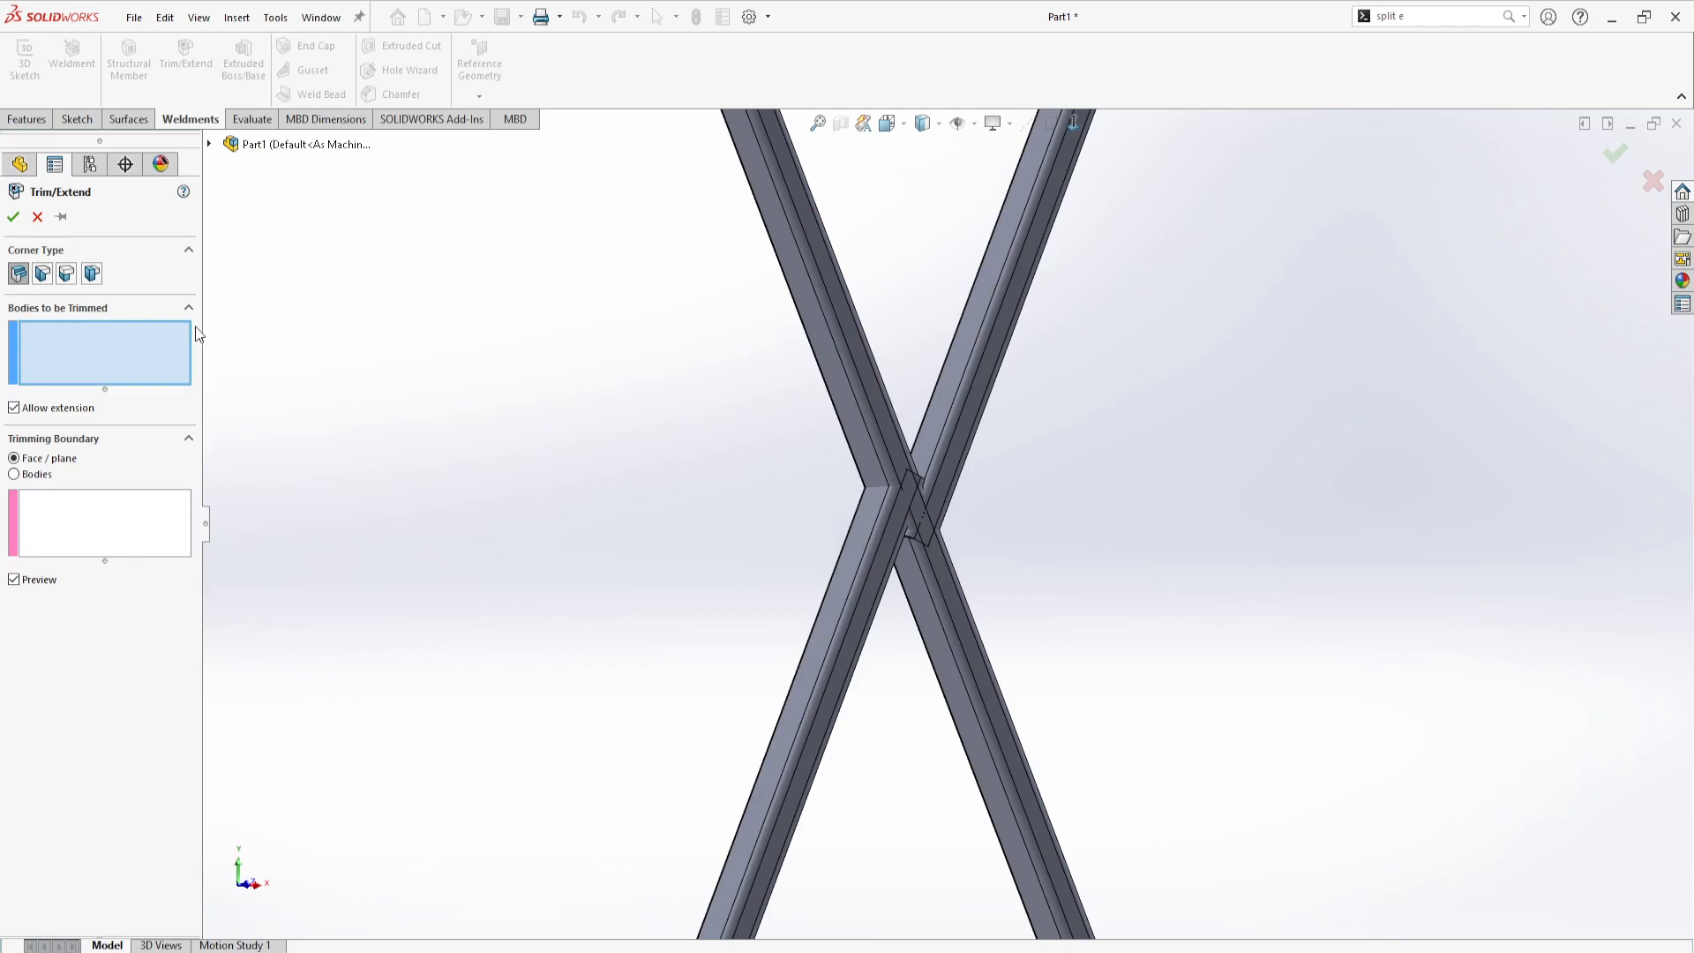
{"action": "left_click", "coordinate": [854, 575]}
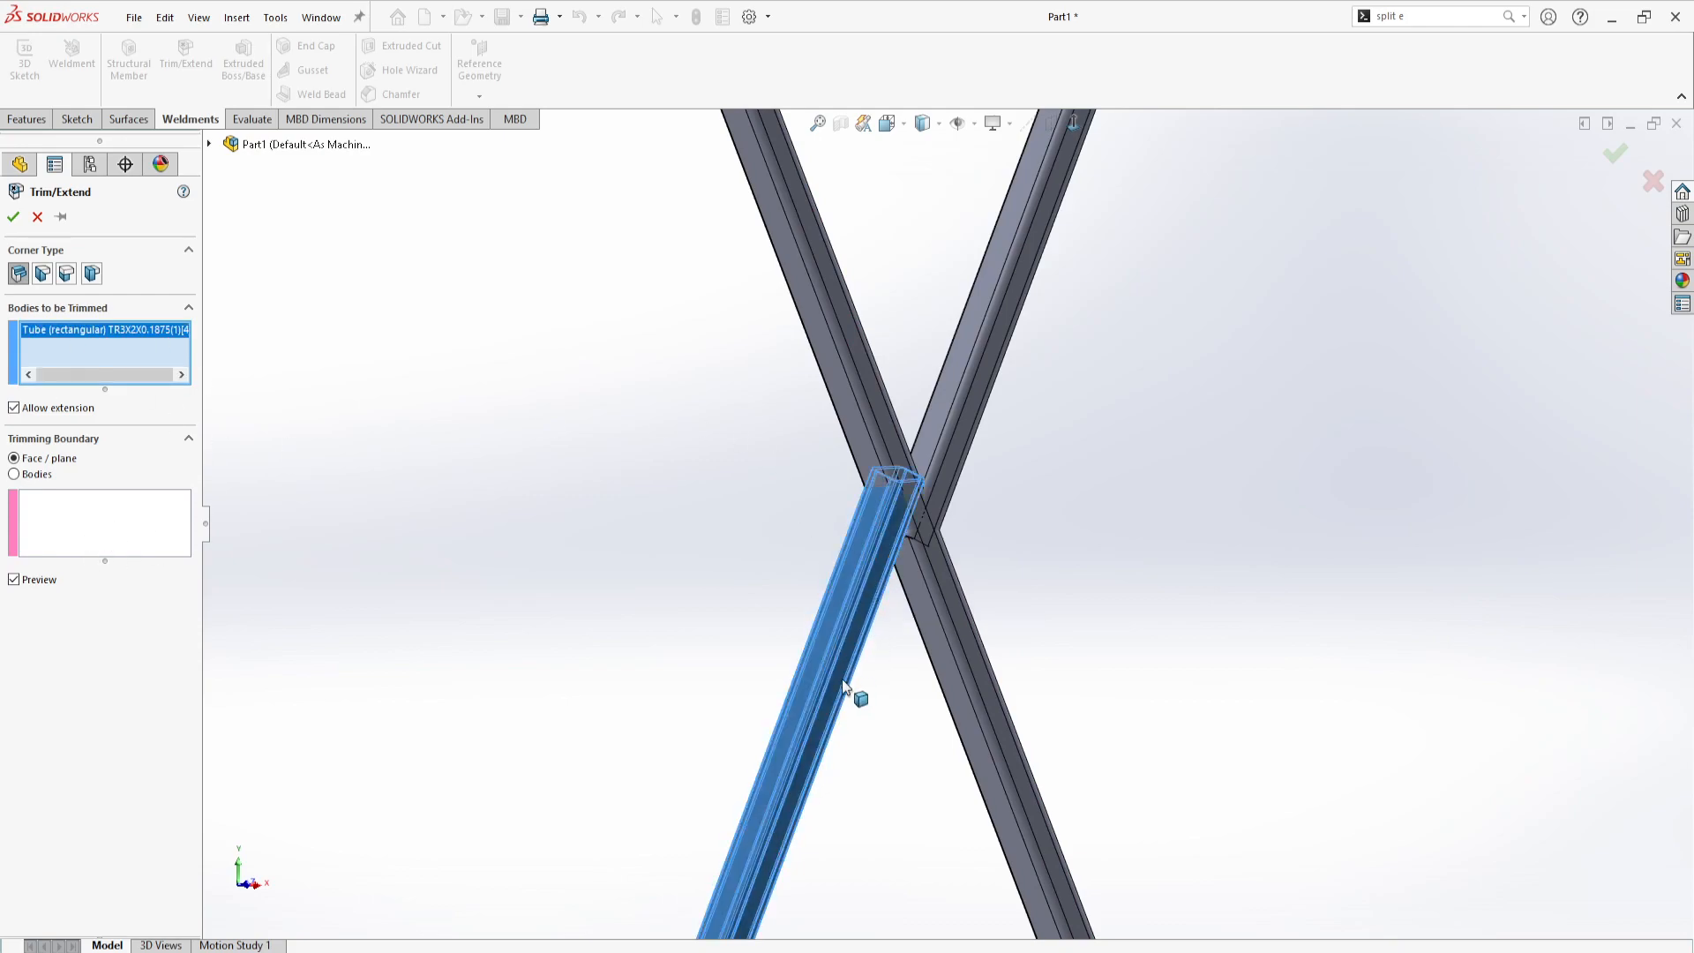
{"action": "left_click", "coordinate": [151, 504]}
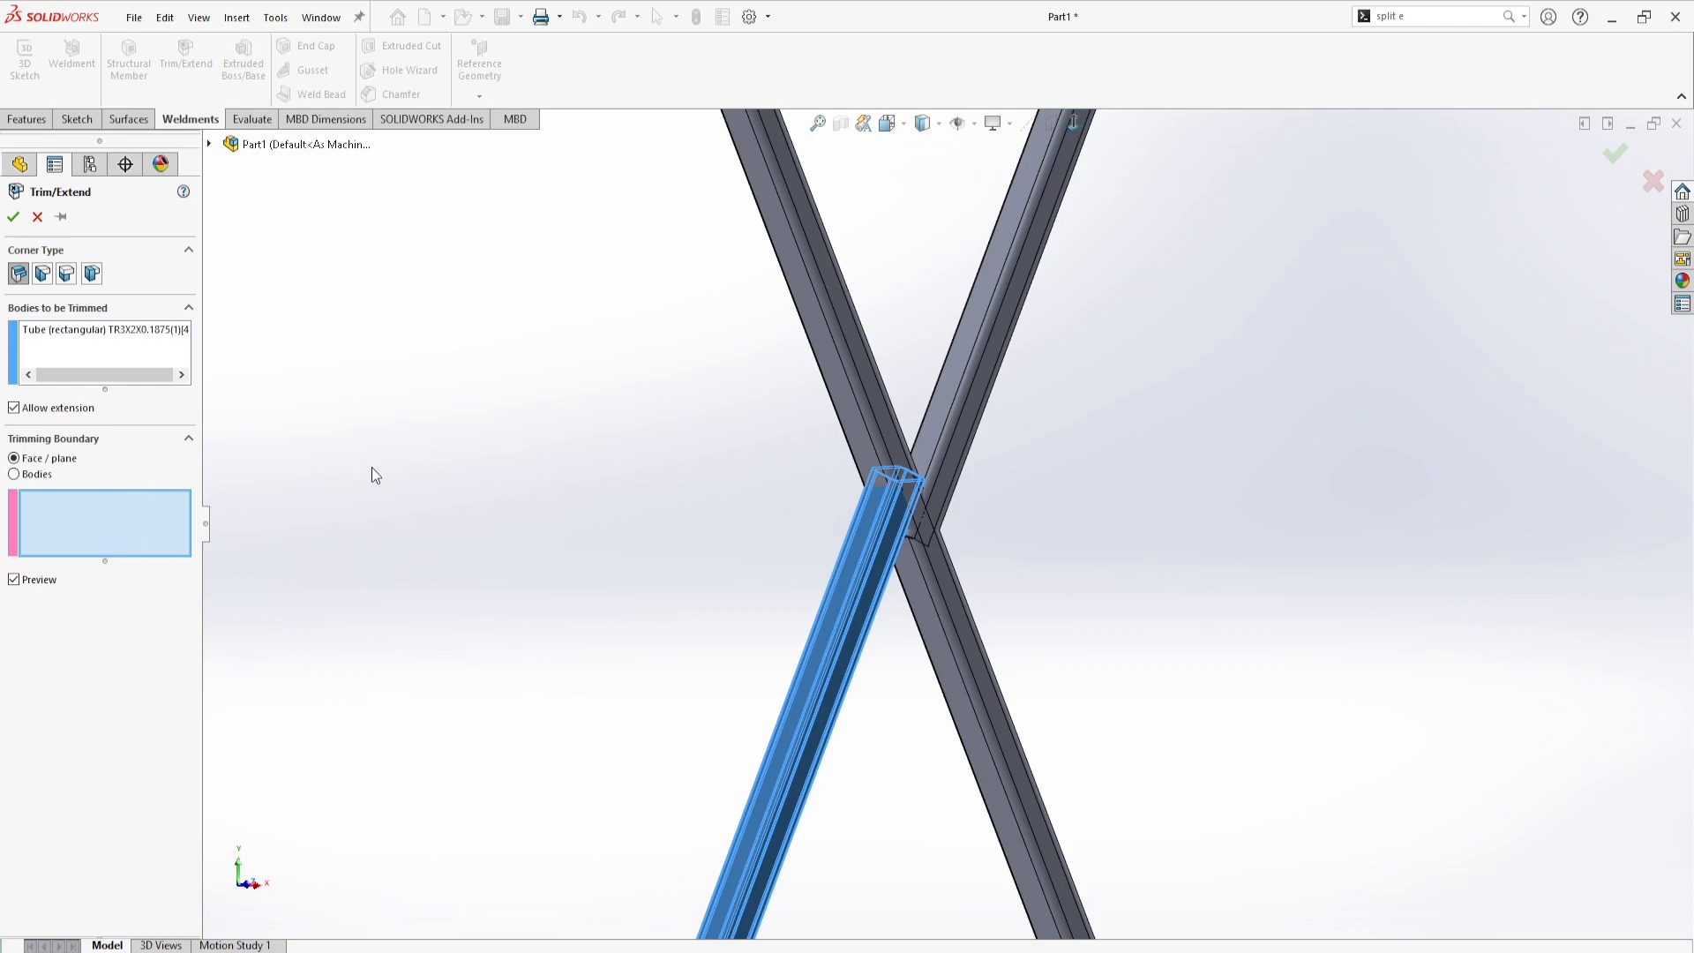
{"action": "key", "text": "ctrl+3"}
{"action": "left_click", "coordinate": [848, 404]}
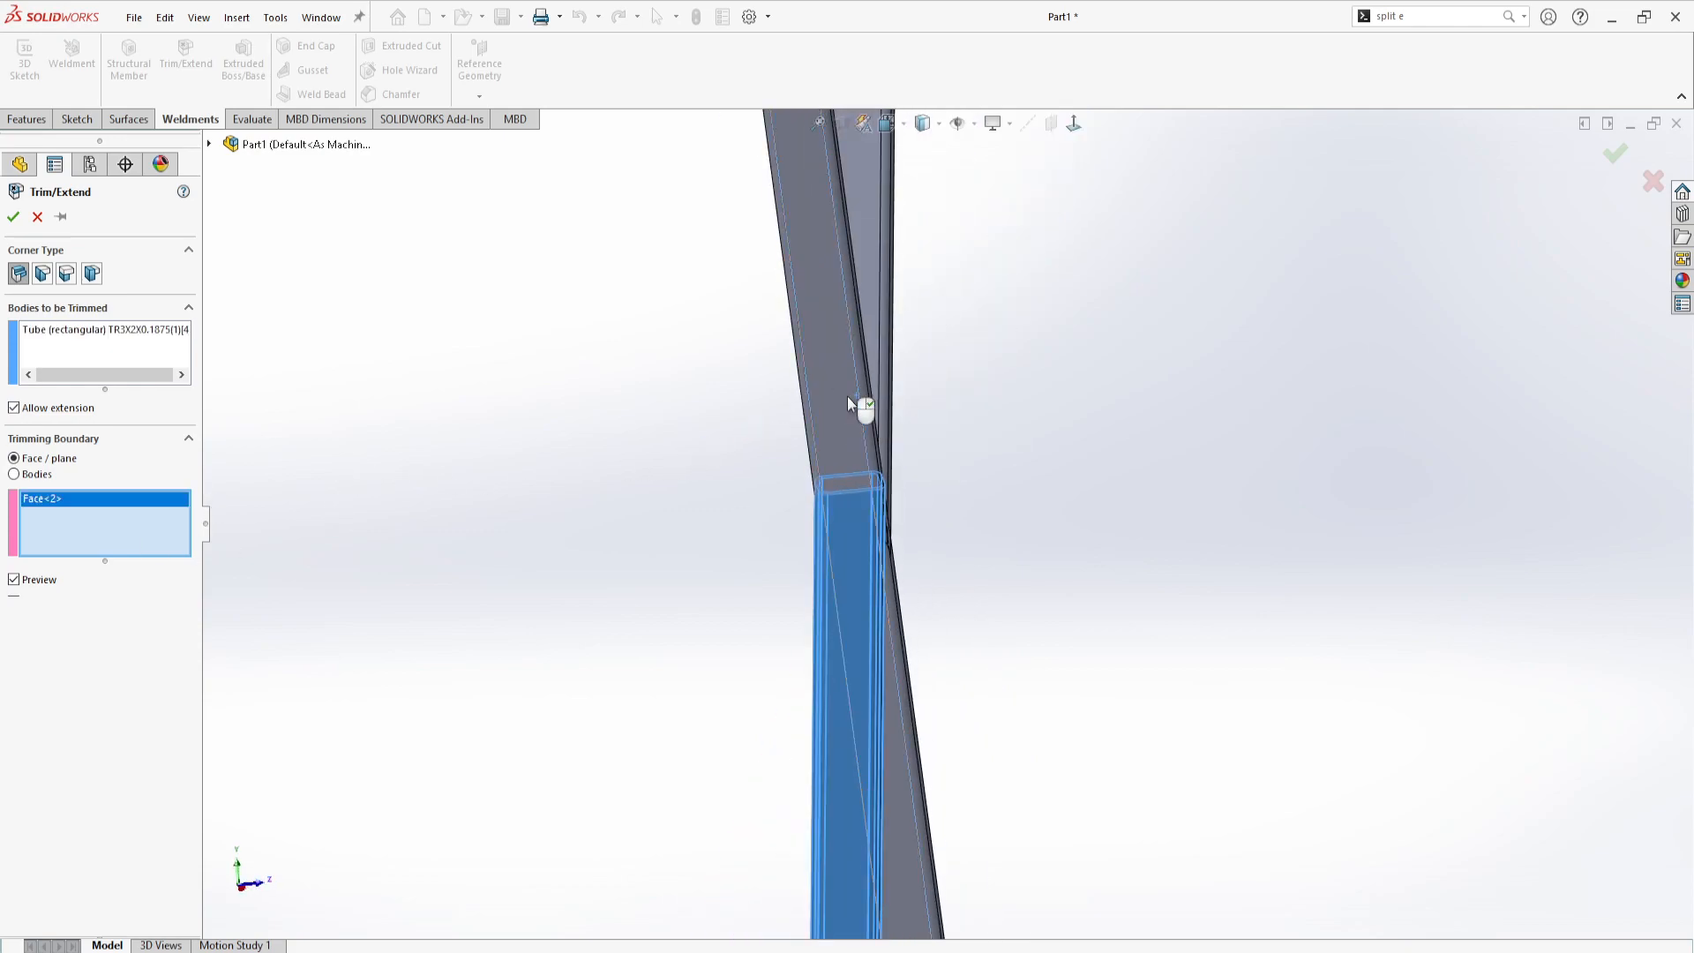
{"action": "key", "text": "ctrl+1"}
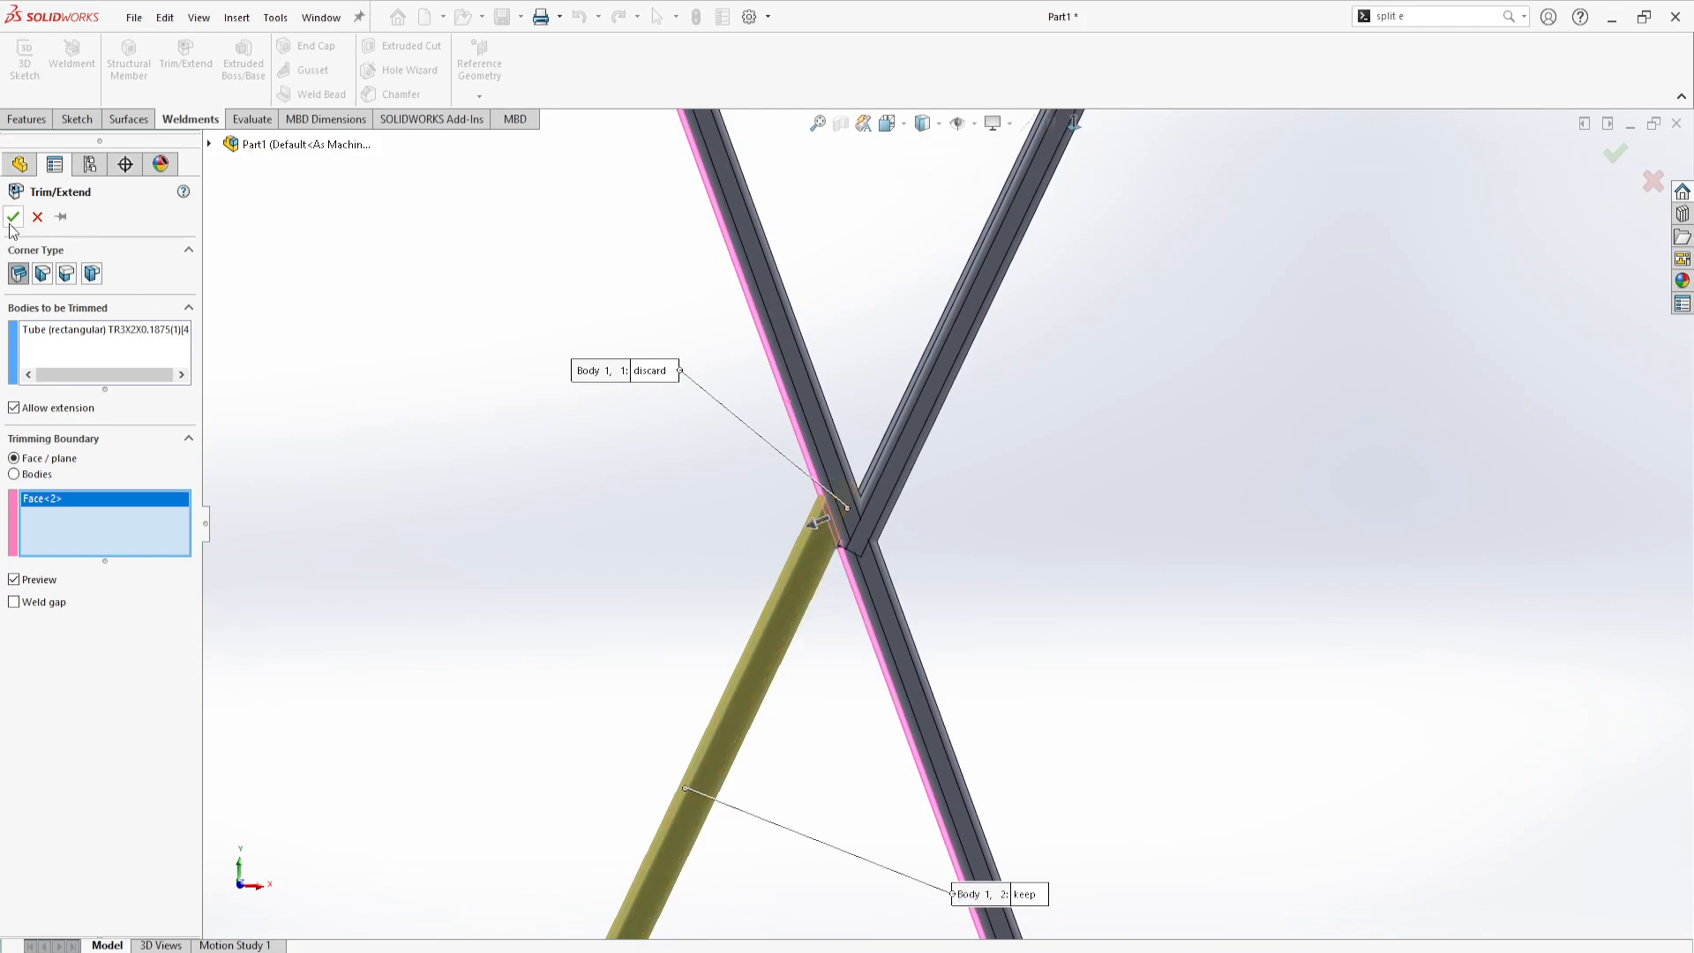
Examine the trimmed end of the lower leg tube where it meets the continuous diagonal tube
{"action": "middle_click_drag", "start_coordinate": [849, 544], "coordinate": [893, 554]}
{"action": "scroll", "coordinate": [854, 543], "scroll_direction": "down", "scroll_amount": 5}
{"action": "middle_click_drag", "start_coordinate": [890, 447], "coordinate": [812, 484]}
{"action": "scroll", "coordinate": [882, 477], "scroll_direction": "down", "scroll_amount": 5}
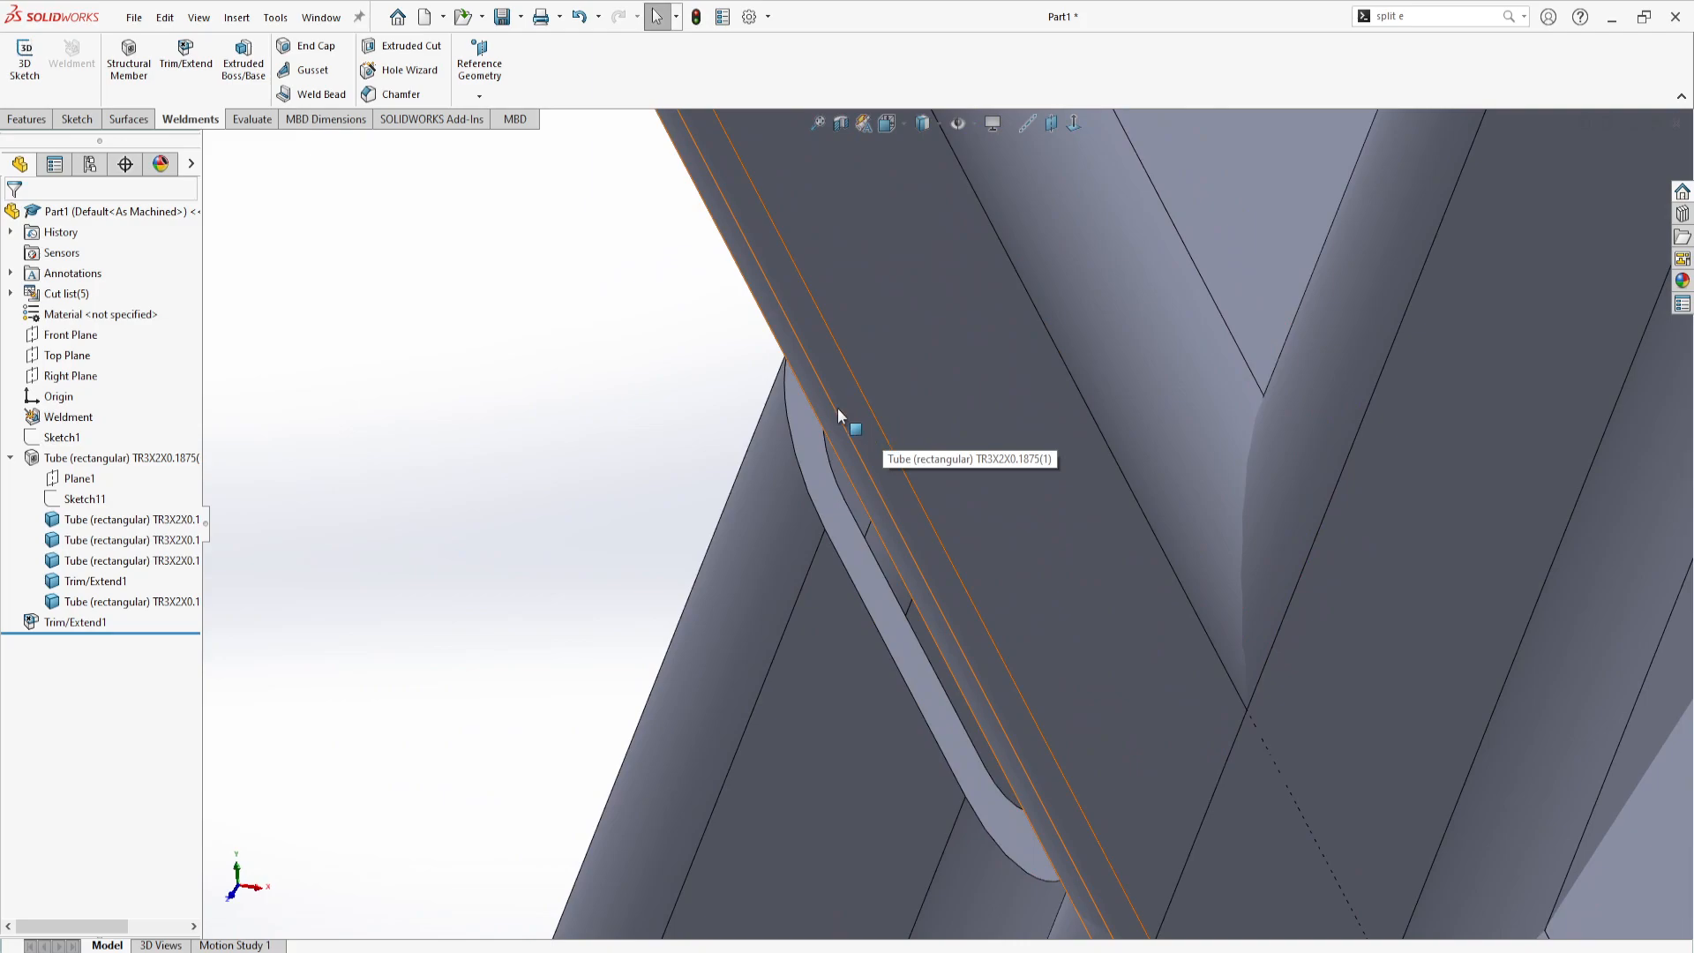
{"action": "middle_click_drag", "start_coordinate": [792, 383], "coordinate": [839, 306]}
{"action": "mouse_move", "coordinate": [775, 359]}
{"action": "middle_mouse_down"}
{"action": "mouse_move", "coordinate": [773, 321]}
{"action": "mouse_move", "coordinate": [769, 335]}
{"action": "middle_mouse_up"}
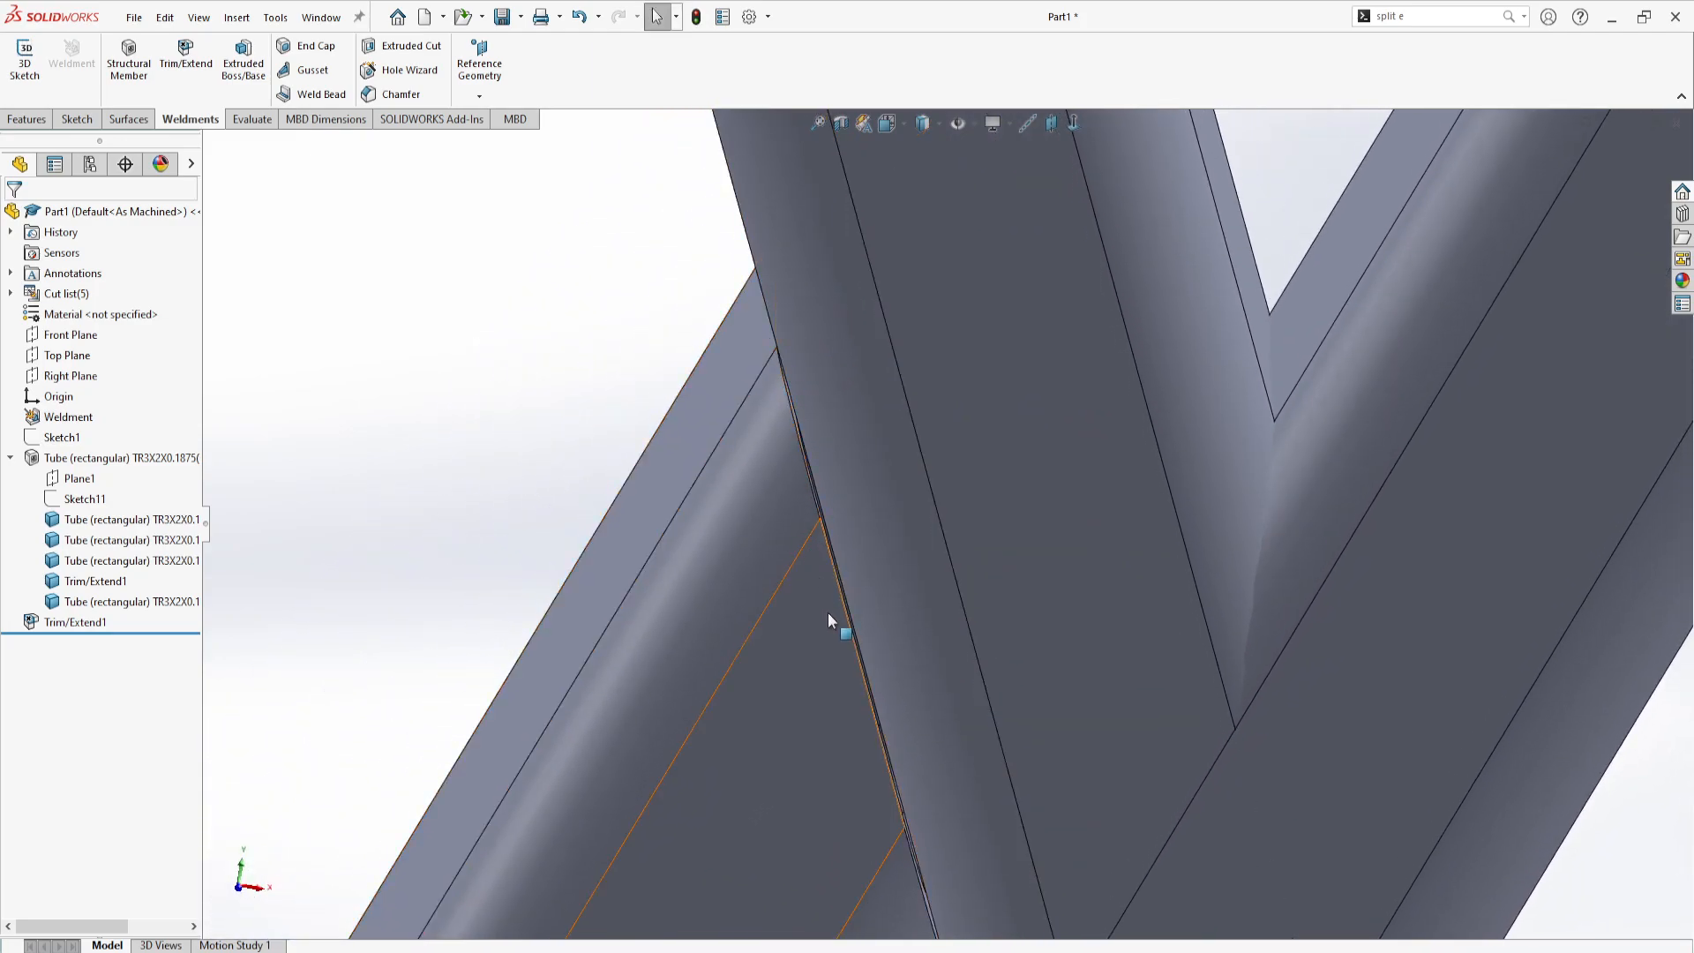
{"action": "middle_click_drag", "start_coordinate": [852, 615], "coordinate": [822, 384]}
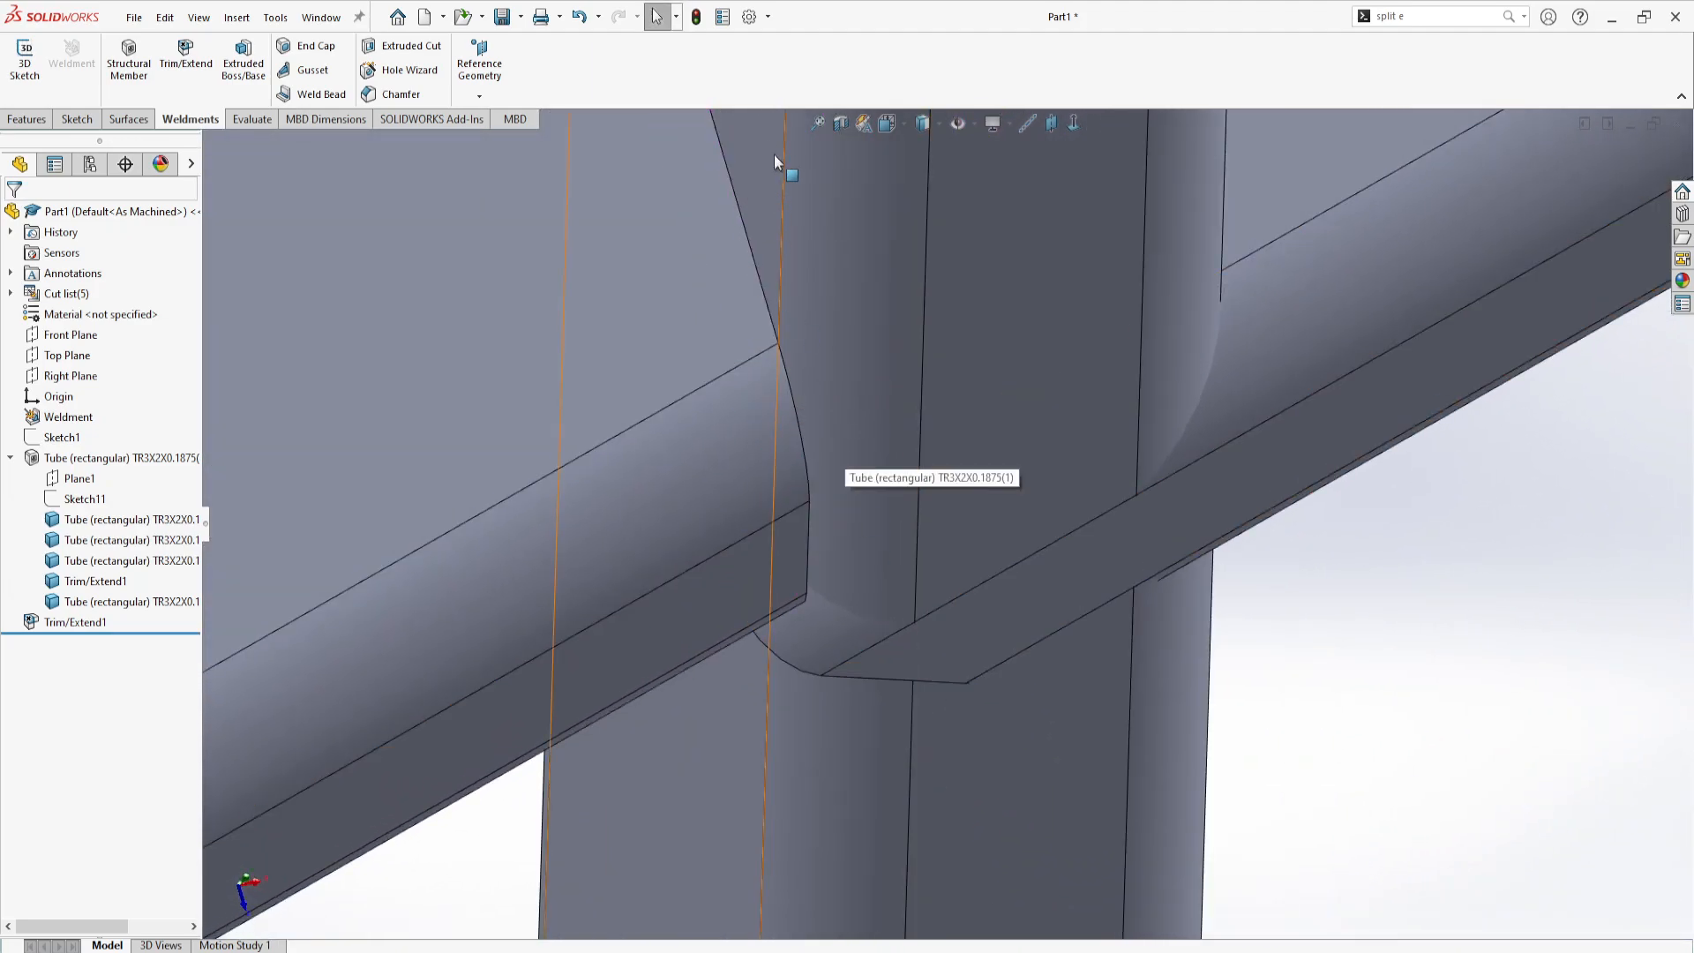
{"action": "middle_click_drag", "start_coordinate": [779, 209], "coordinate": [928, 402]}
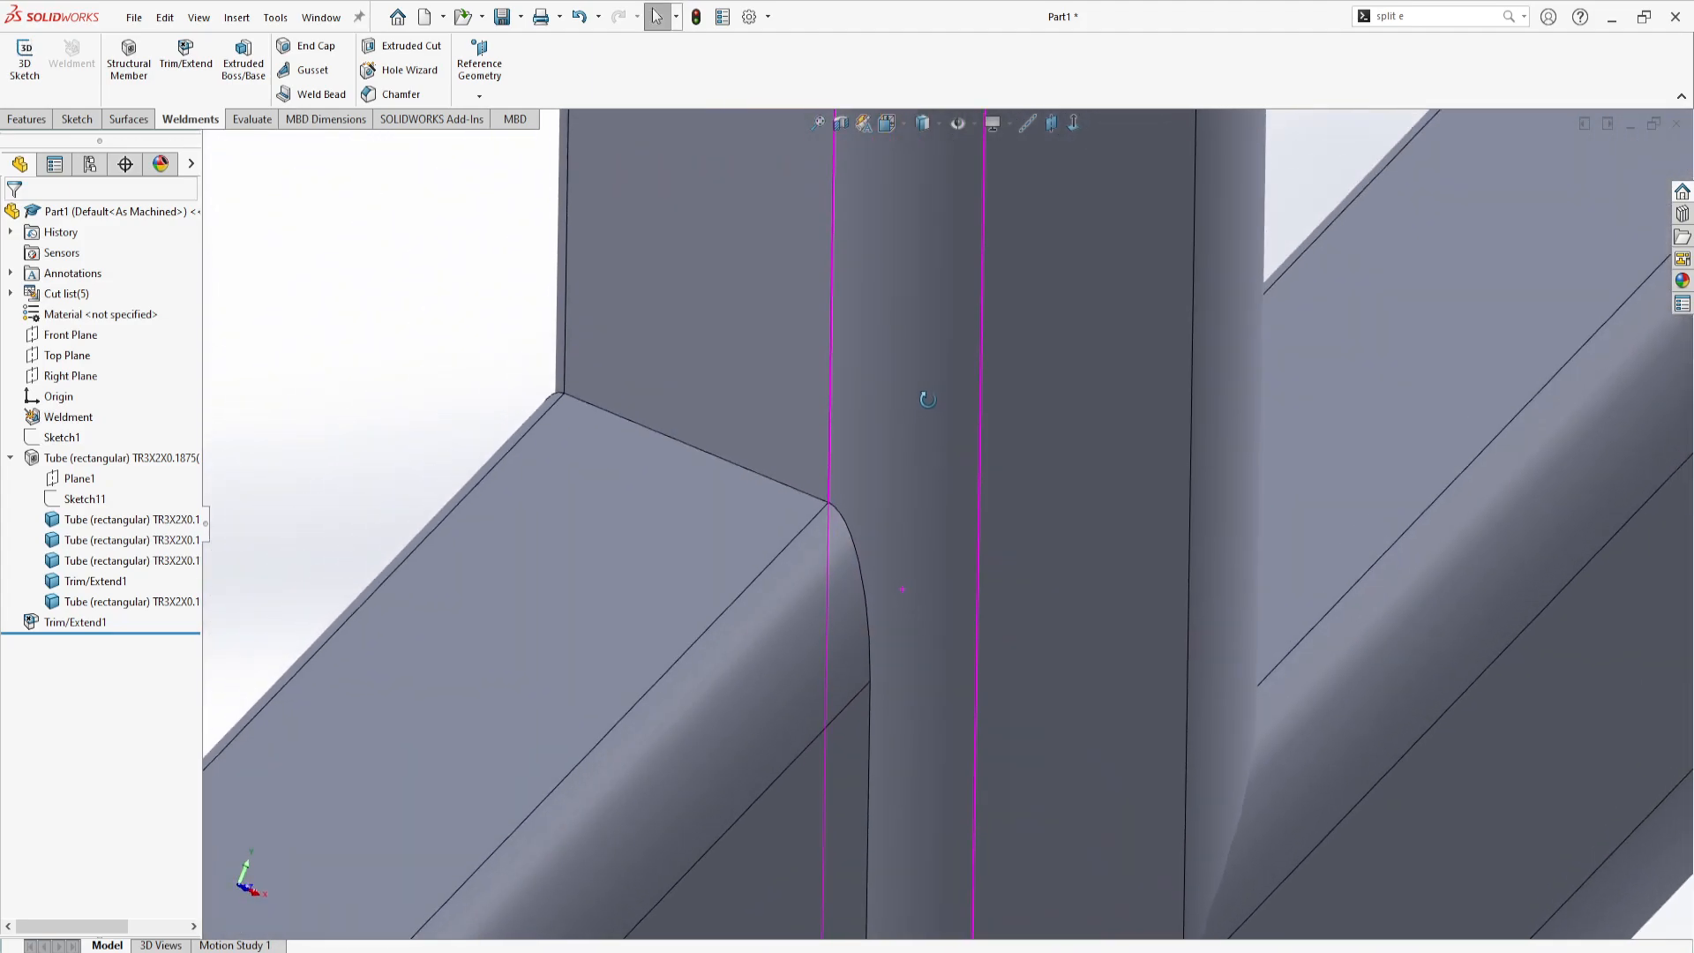
{"action": "scroll", "coordinate": [928, 402], "scroll_direction": "up", "scroll_amount": 6}
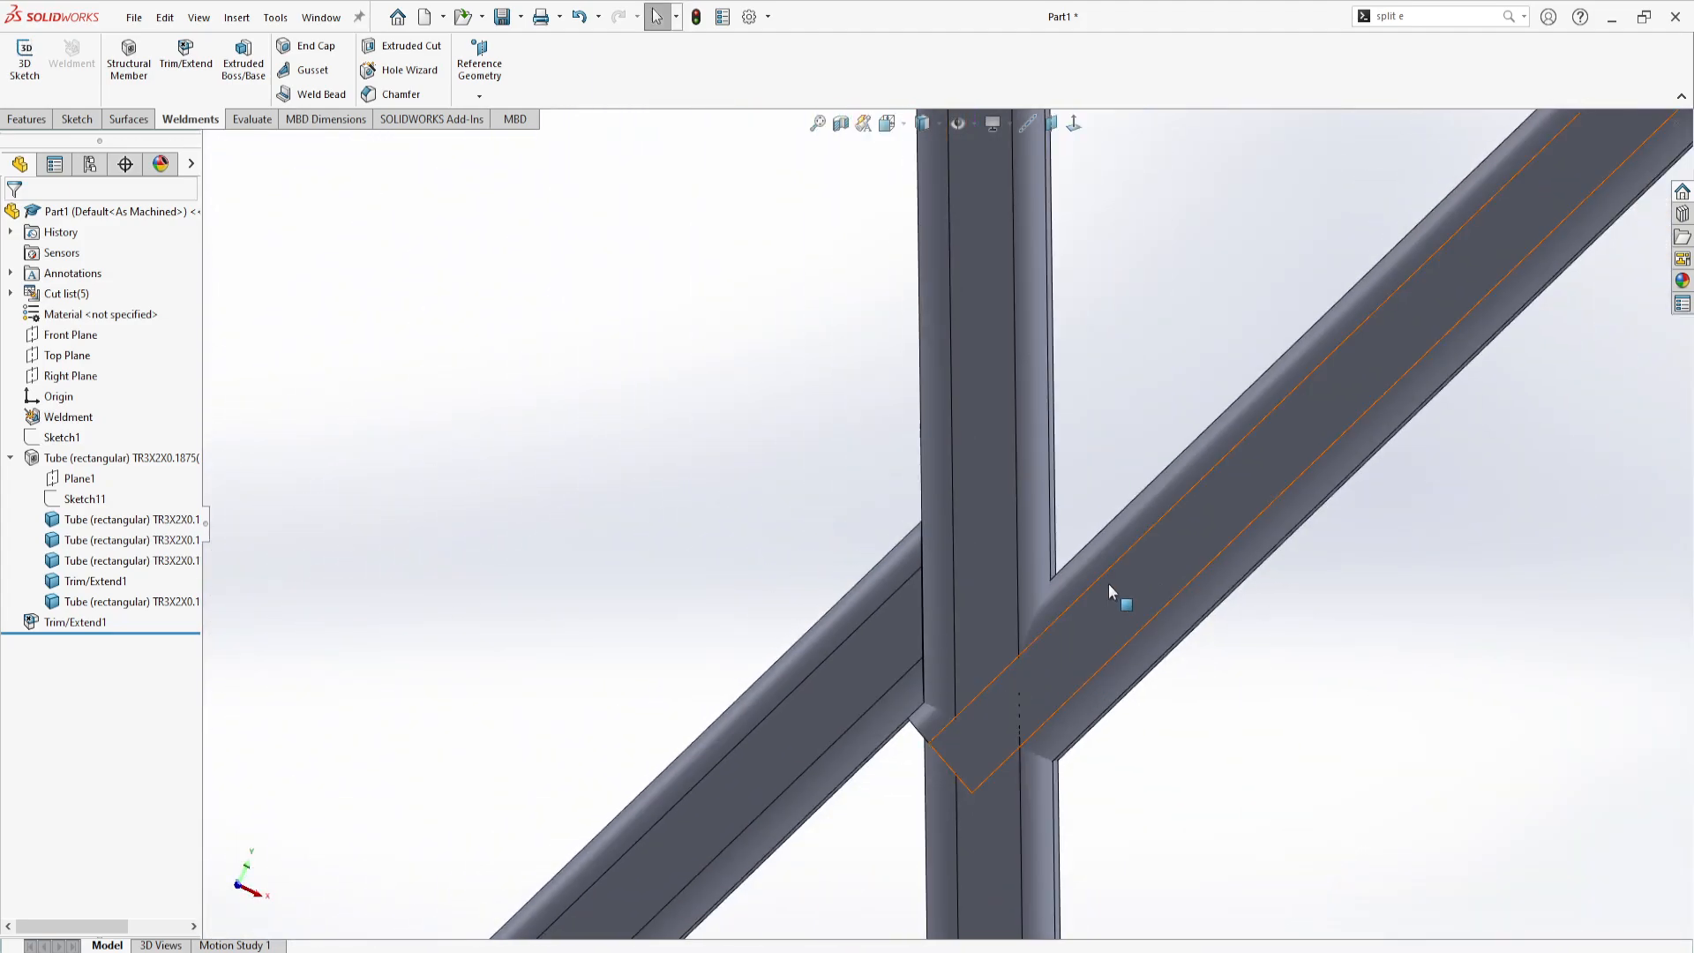
Trim the upper short leg tube with Trim/Extend, using the continuous diagonal tube's body as the trimming boundary
{"action": "left_click", "coordinate": [1109, 586]}
{"action": "left_click", "coordinate": [520, 353]}
{"action": "left_click", "coordinate": [175, 58]}
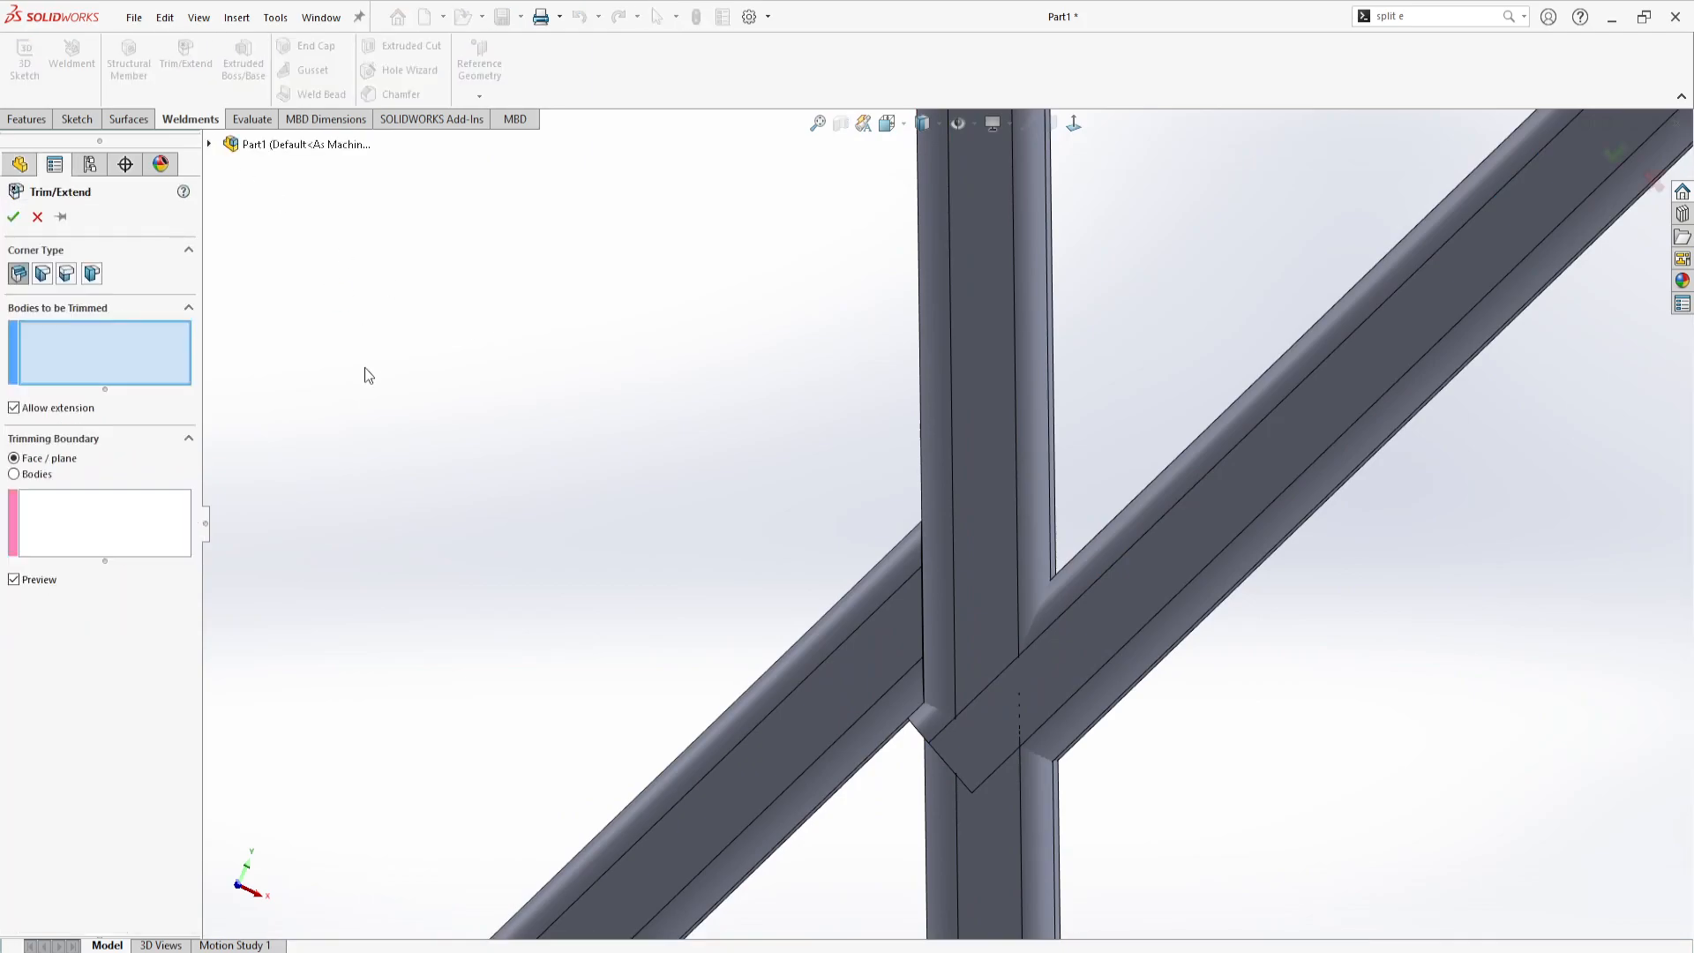
{"action": "left_click", "coordinate": [1120, 538]}
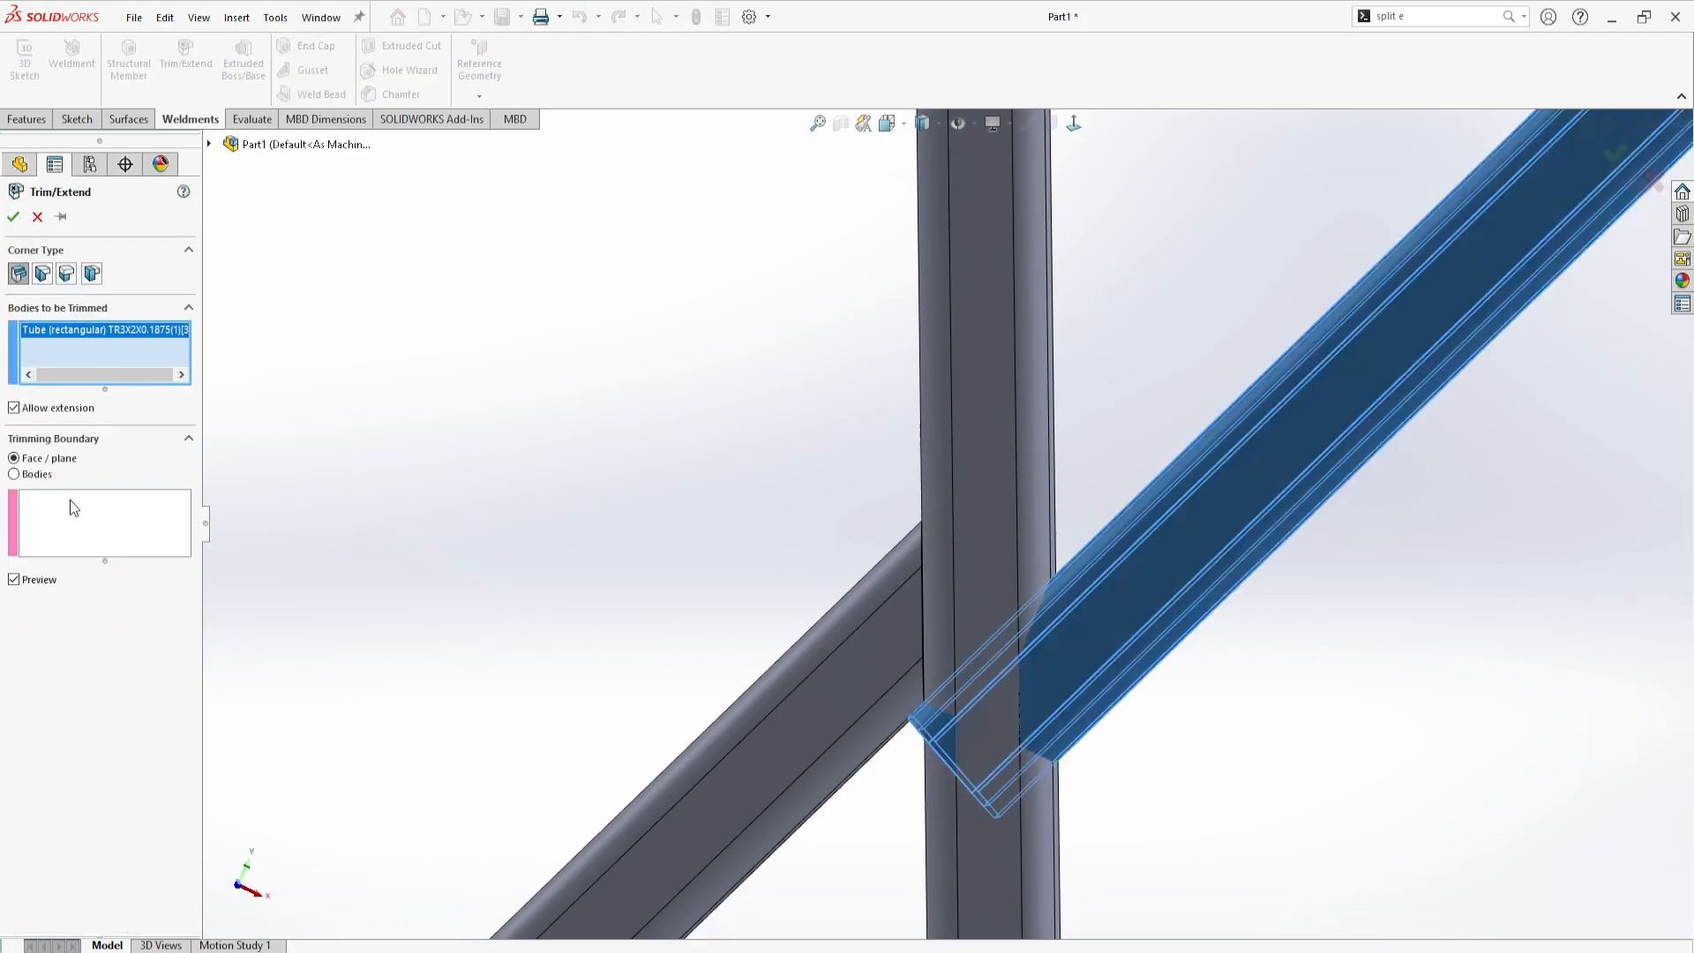
{"action": "left_click", "coordinate": [14, 475]}
{"action": "left_click", "coordinate": [1017, 386]}
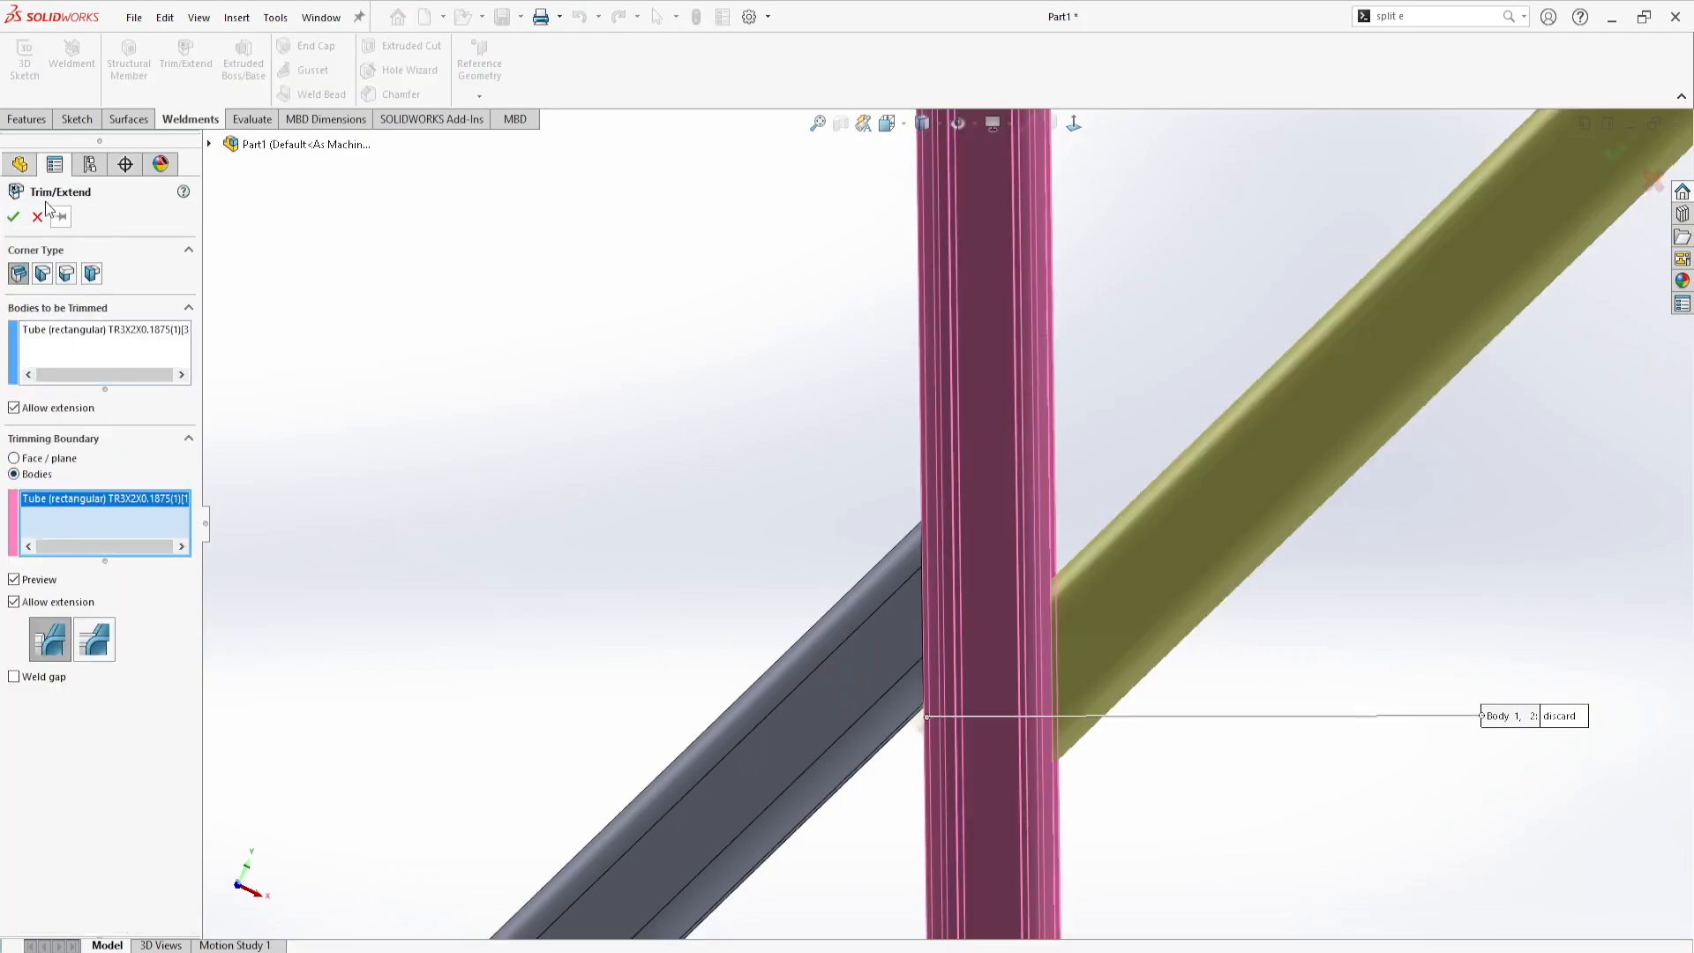
{"action": "left_click", "coordinate": [15, 217]}
Edit the upper leg tube's trim feature and compare the coped cut with the simple cut between bodies
{"action": "middle_click_drag", "start_coordinate": [1099, 544], "coordinate": [1059, 503]}
{"action": "left_click", "coordinate": [62, 643]}
{"action": "left_click", "coordinate": [76, 585]}
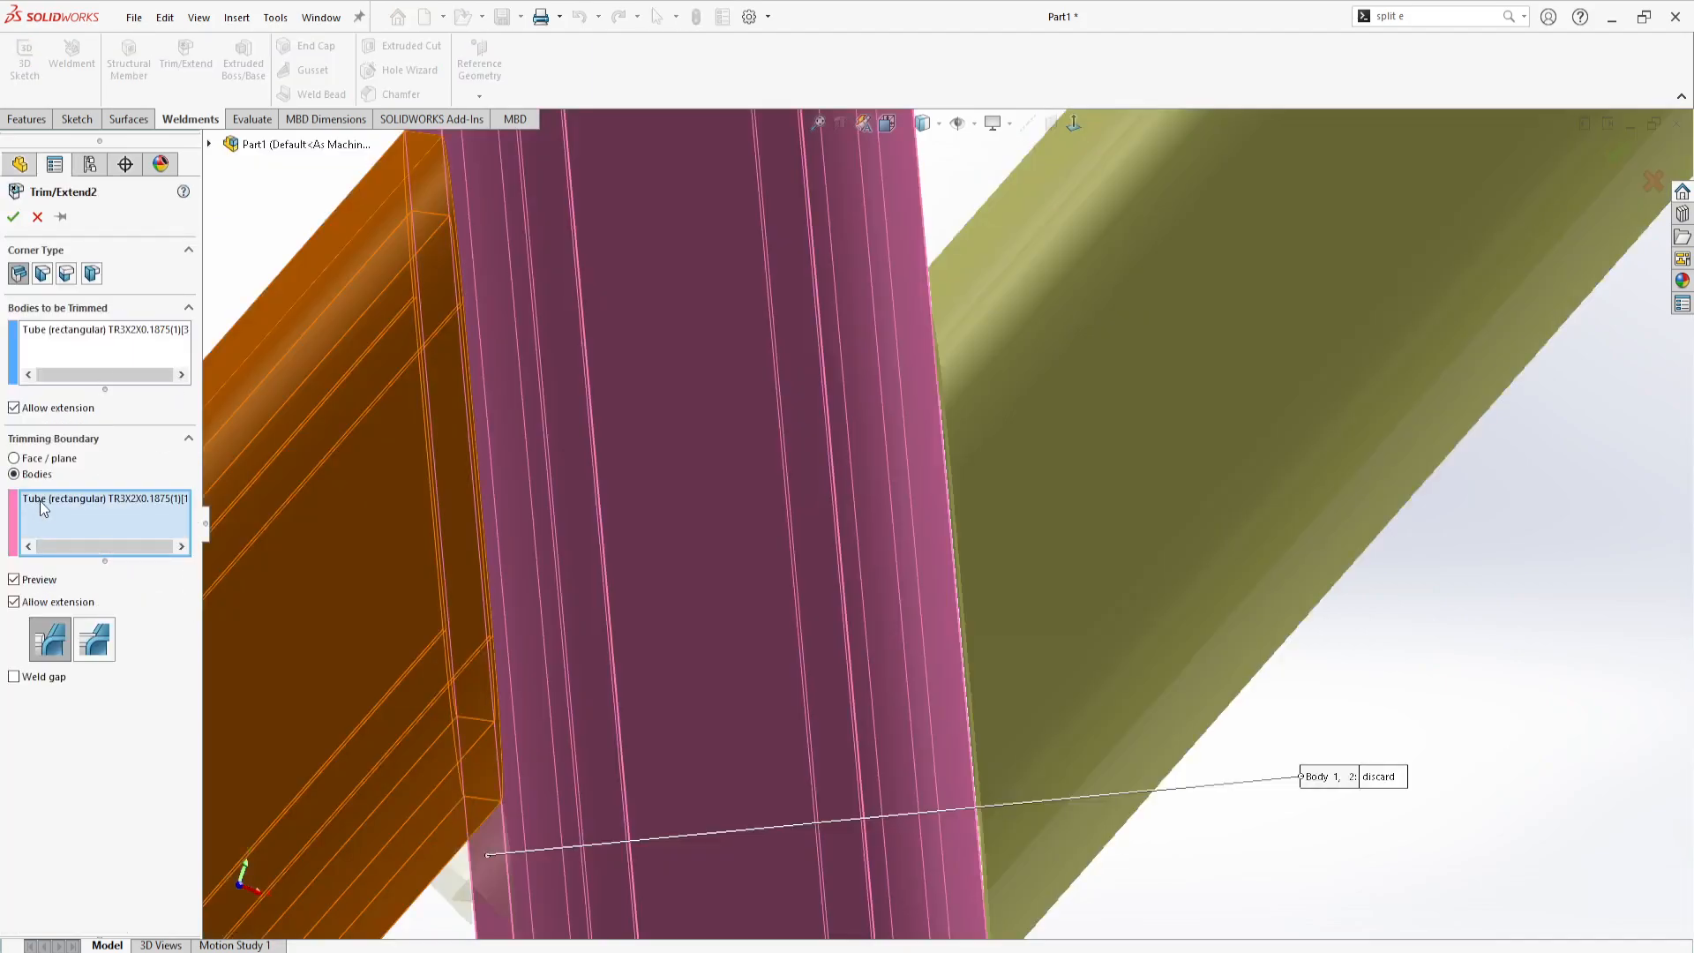
{"action": "left_click", "coordinate": [97, 644]}
{"action": "scroll", "coordinate": [916, 559], "scroll_direction": "up", "scroll_amount": 4}
{"action": "middle_click_drag", "start_coordinate": [891, 547], "coordinate": [785, 556]}
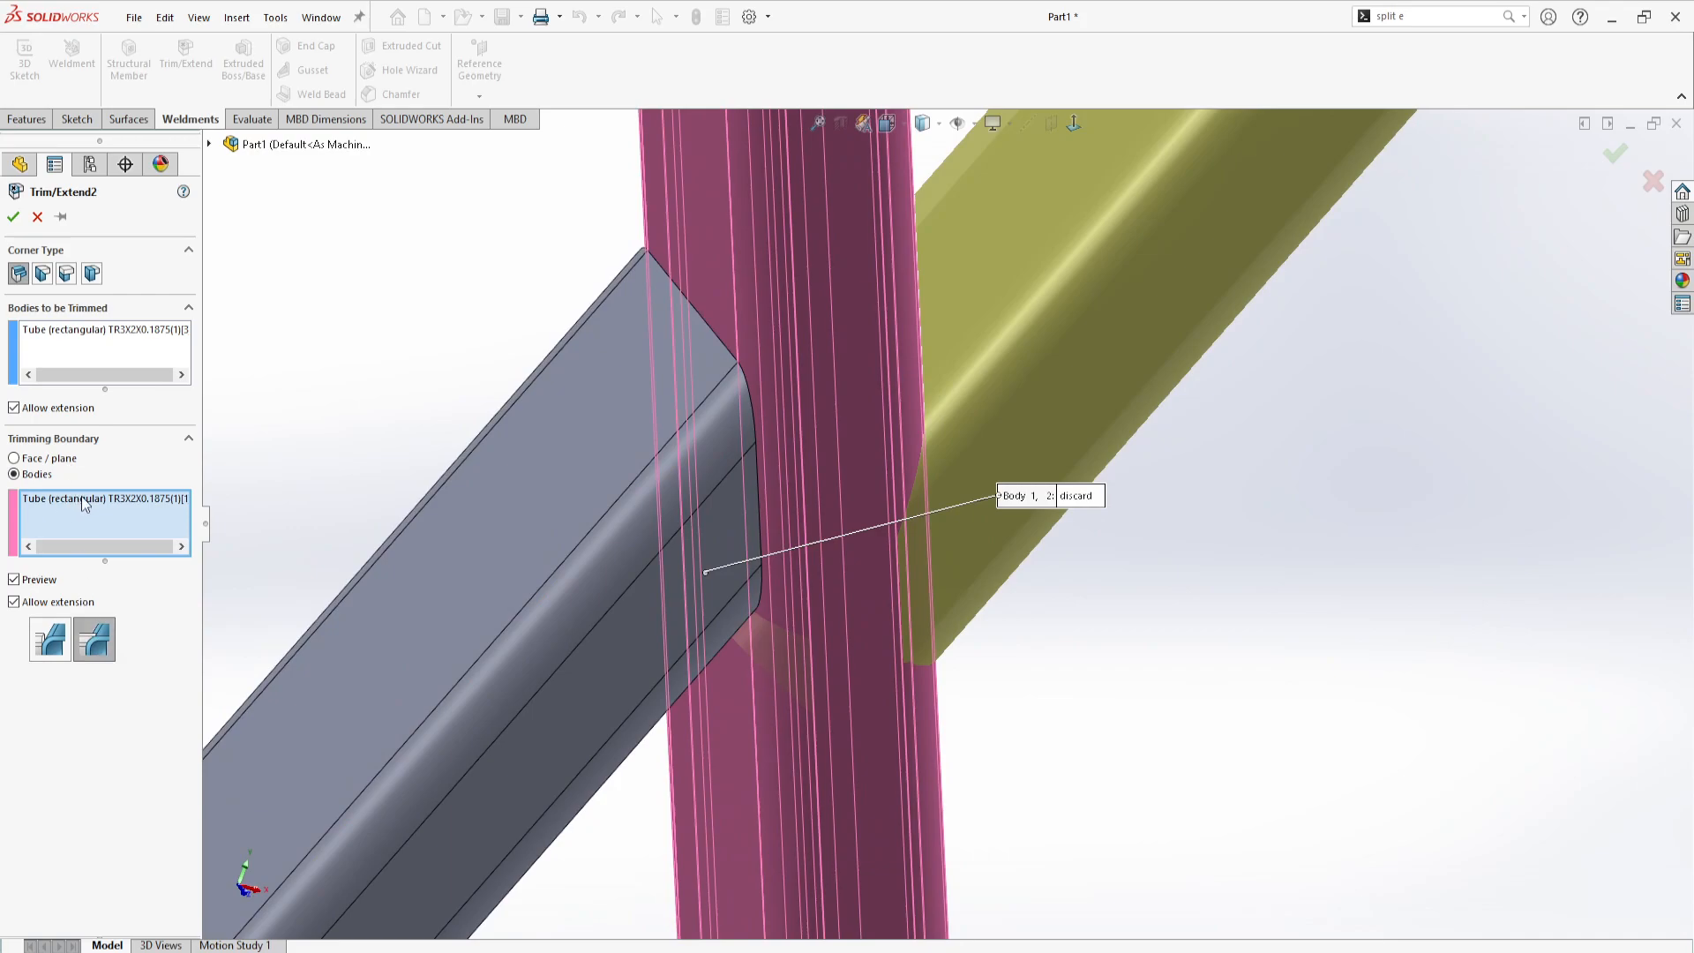
{"action": "left_click", "coordinate": [50, 635]}
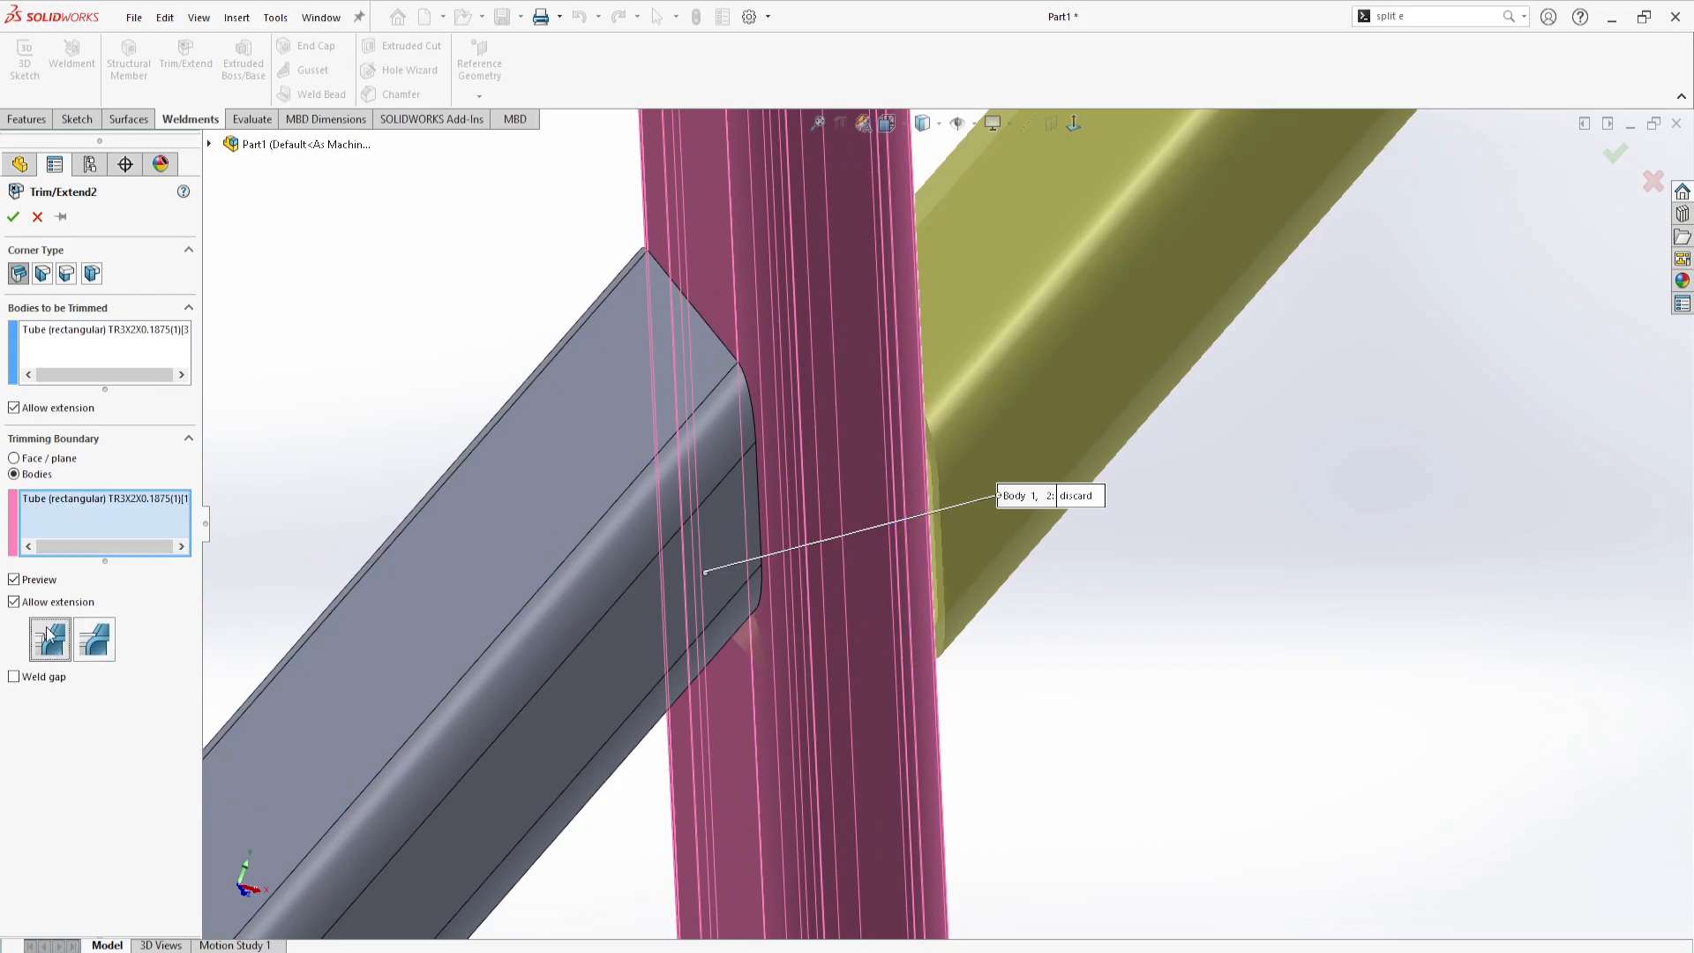
{"action": "middle_click_drag", "start_coordinate": [829, 379], "coordinate": [870, 247]}
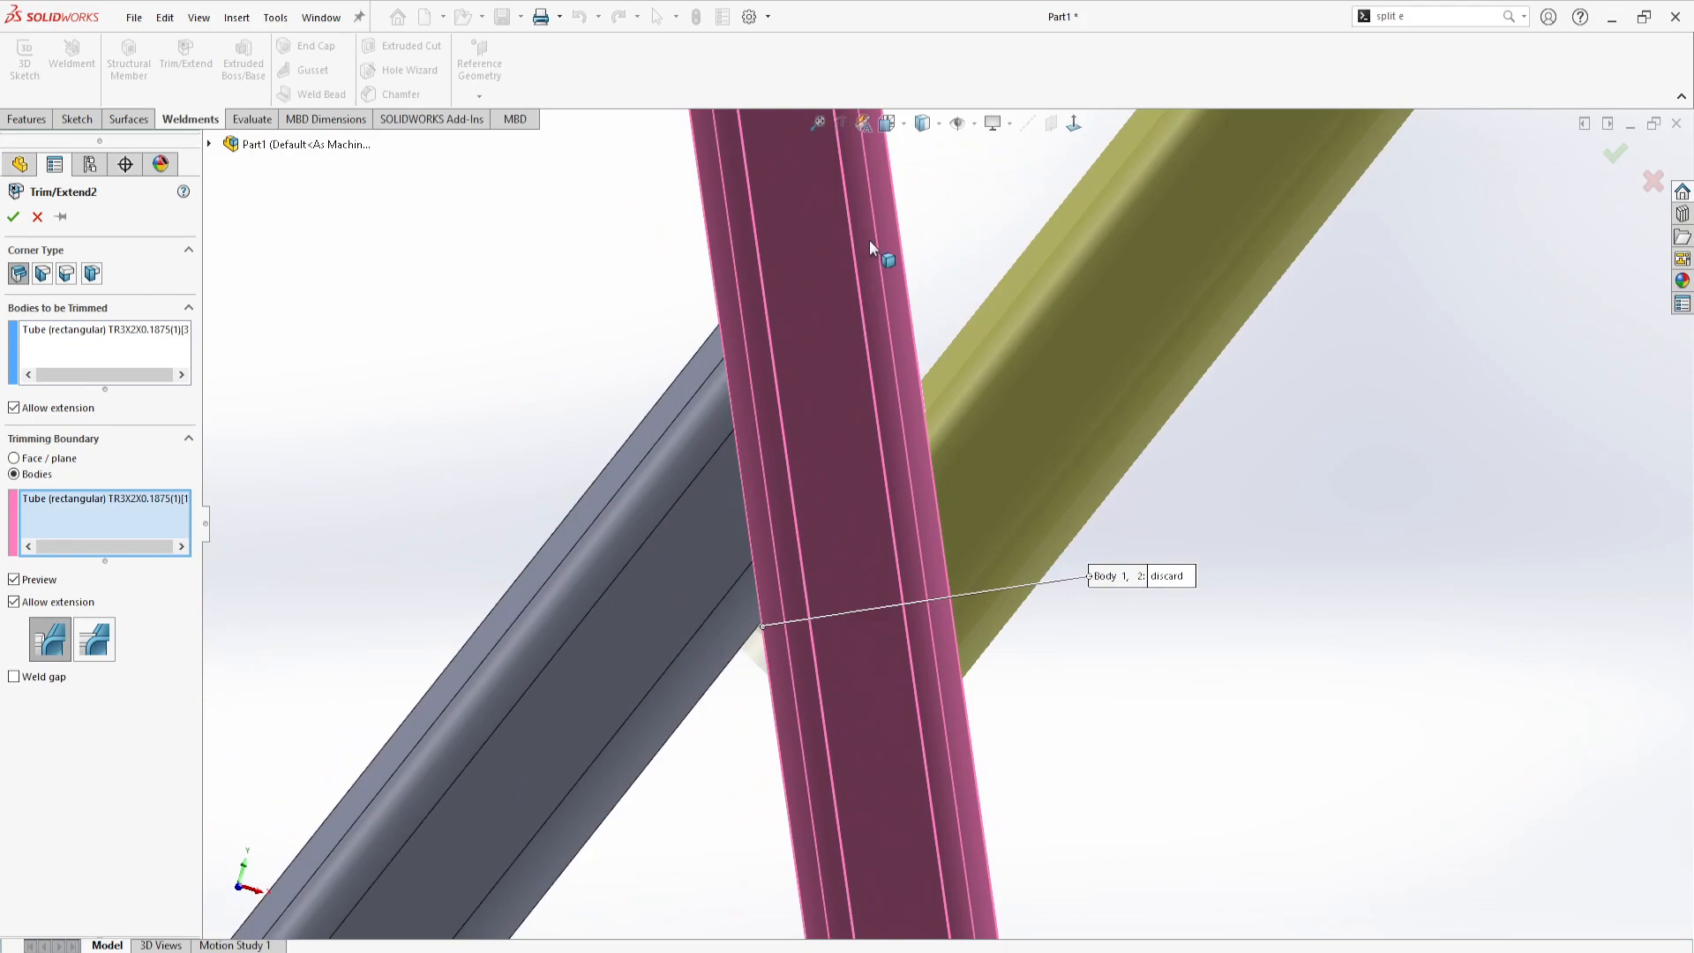
Try the coped cut on the upper leg tube, examine its end against the diagonal tube, and return to the simple cut
{"action": "left_click", "coordinate": [100, 645]}
{"action": "scroll", "coordinate": [852, 502], "scroll_direction": "down", "scroll_amount": 5}
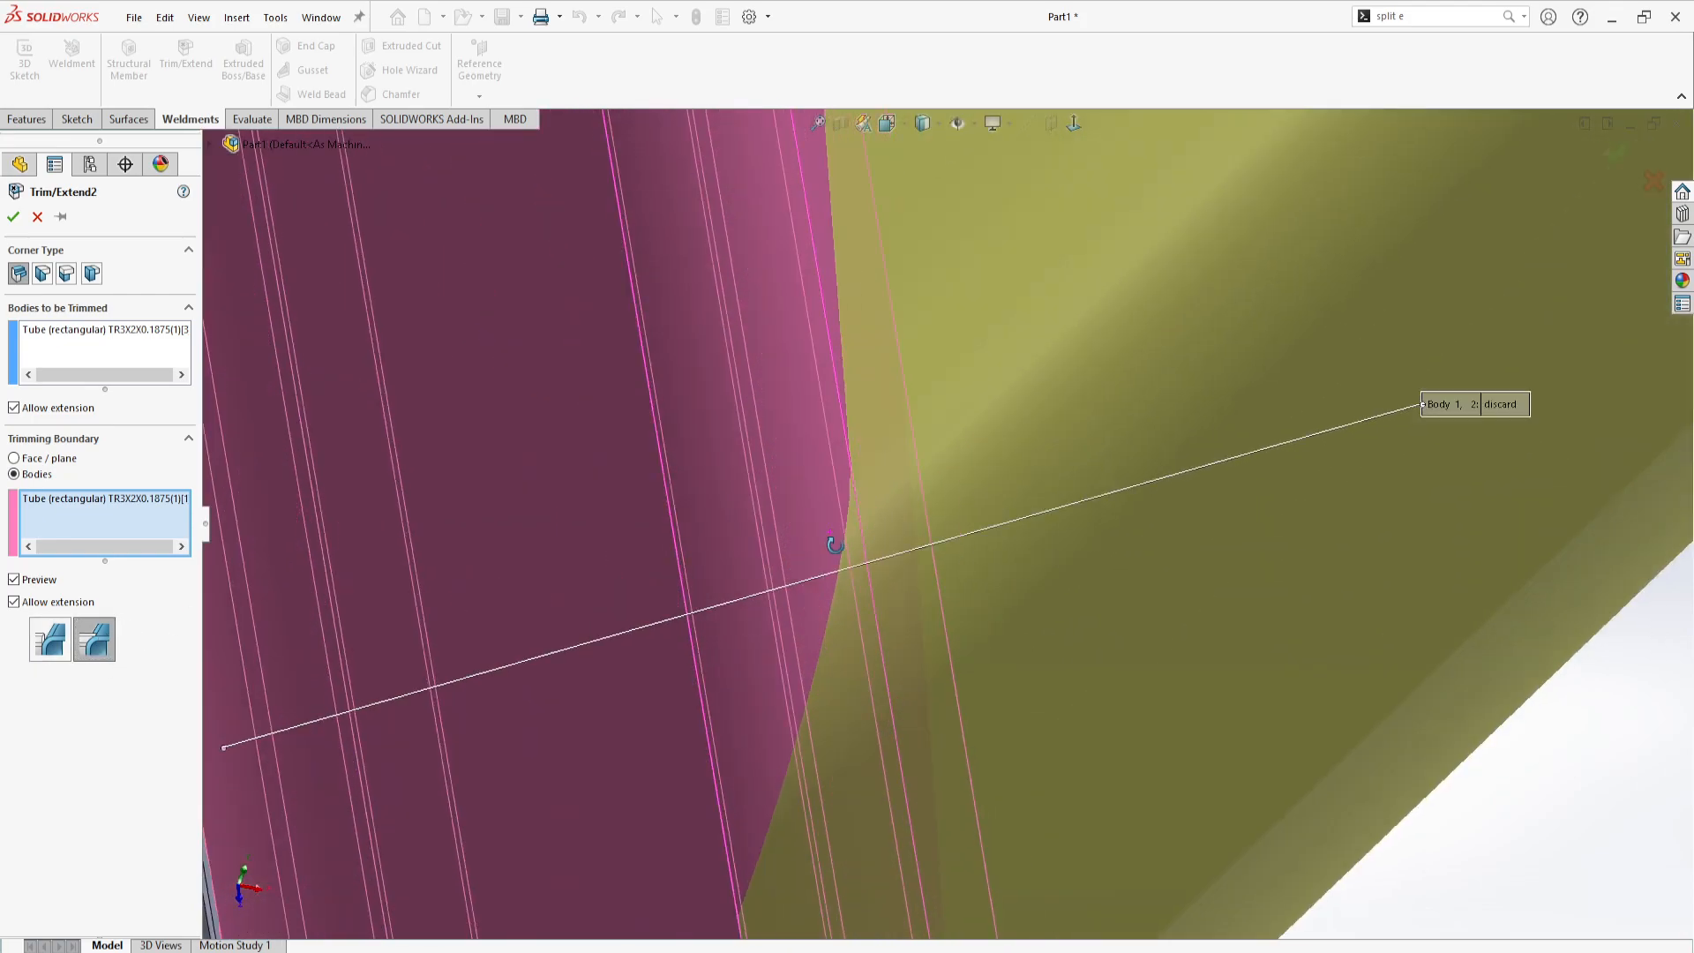
{"action": "middle_click_drag", "start_coordinate": [861, 490], "coordinate": [843, 450]}
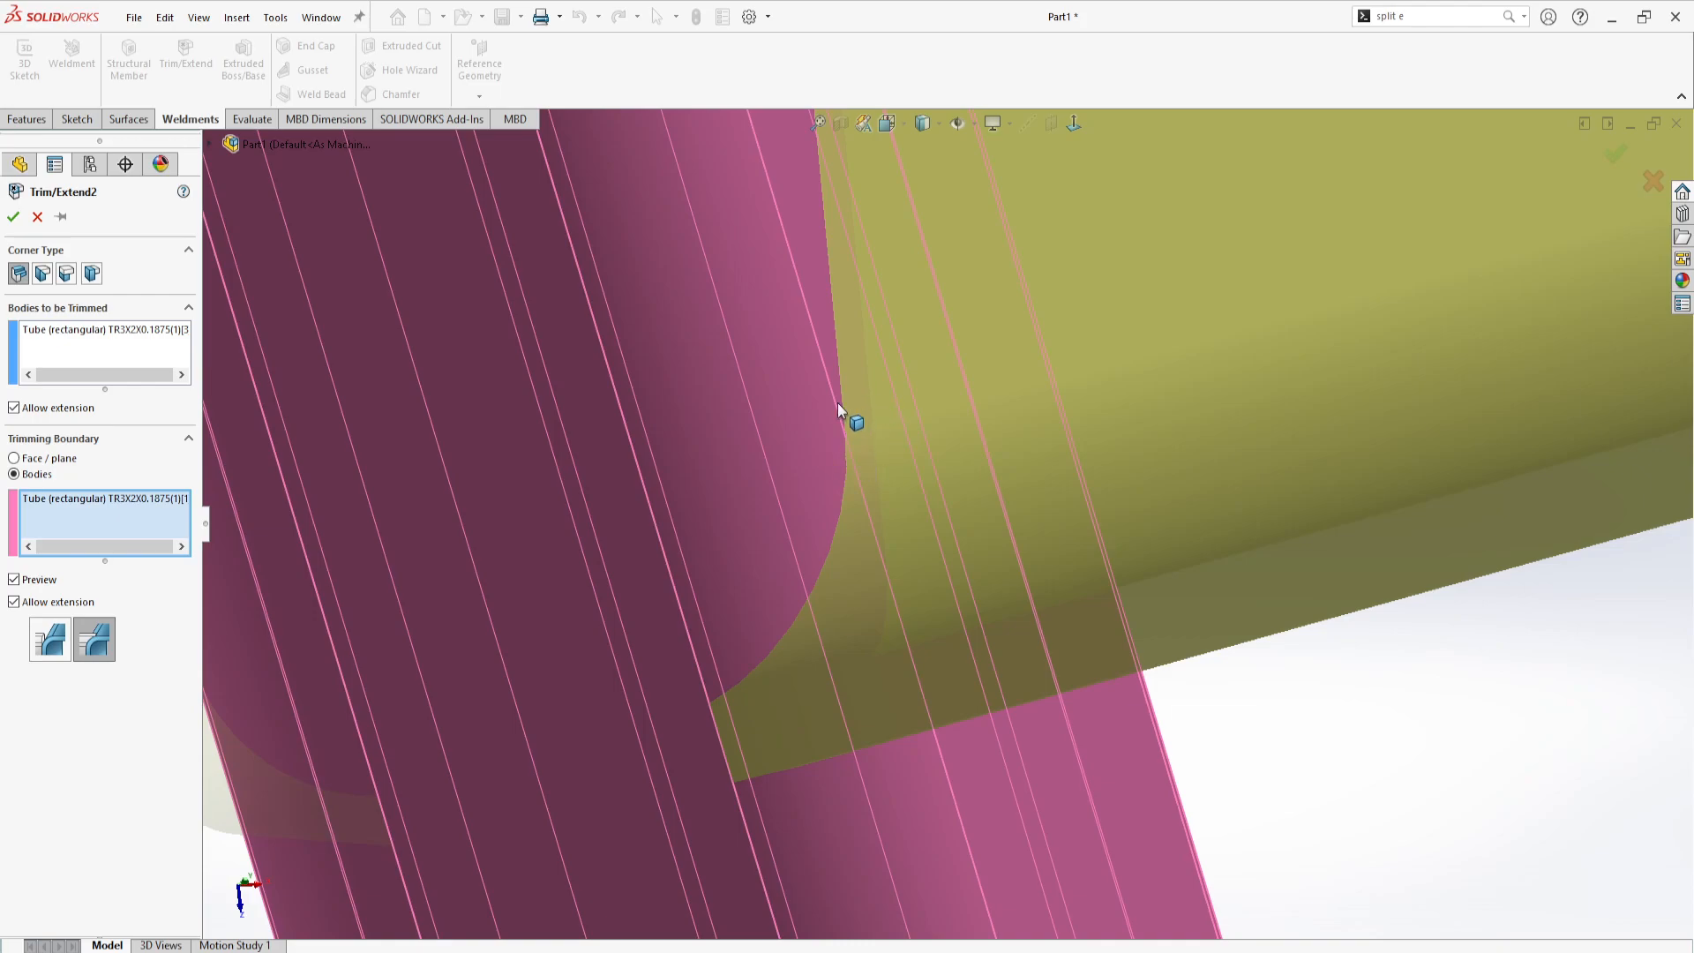
{"action": "middle_click_drag", "start_coordinate": [923, 439], "coordinate": [909, 569]}
{"action": "scroll", "coordinate": [909, 569], "scroll_direction": "down", "scroll_amount": 5}
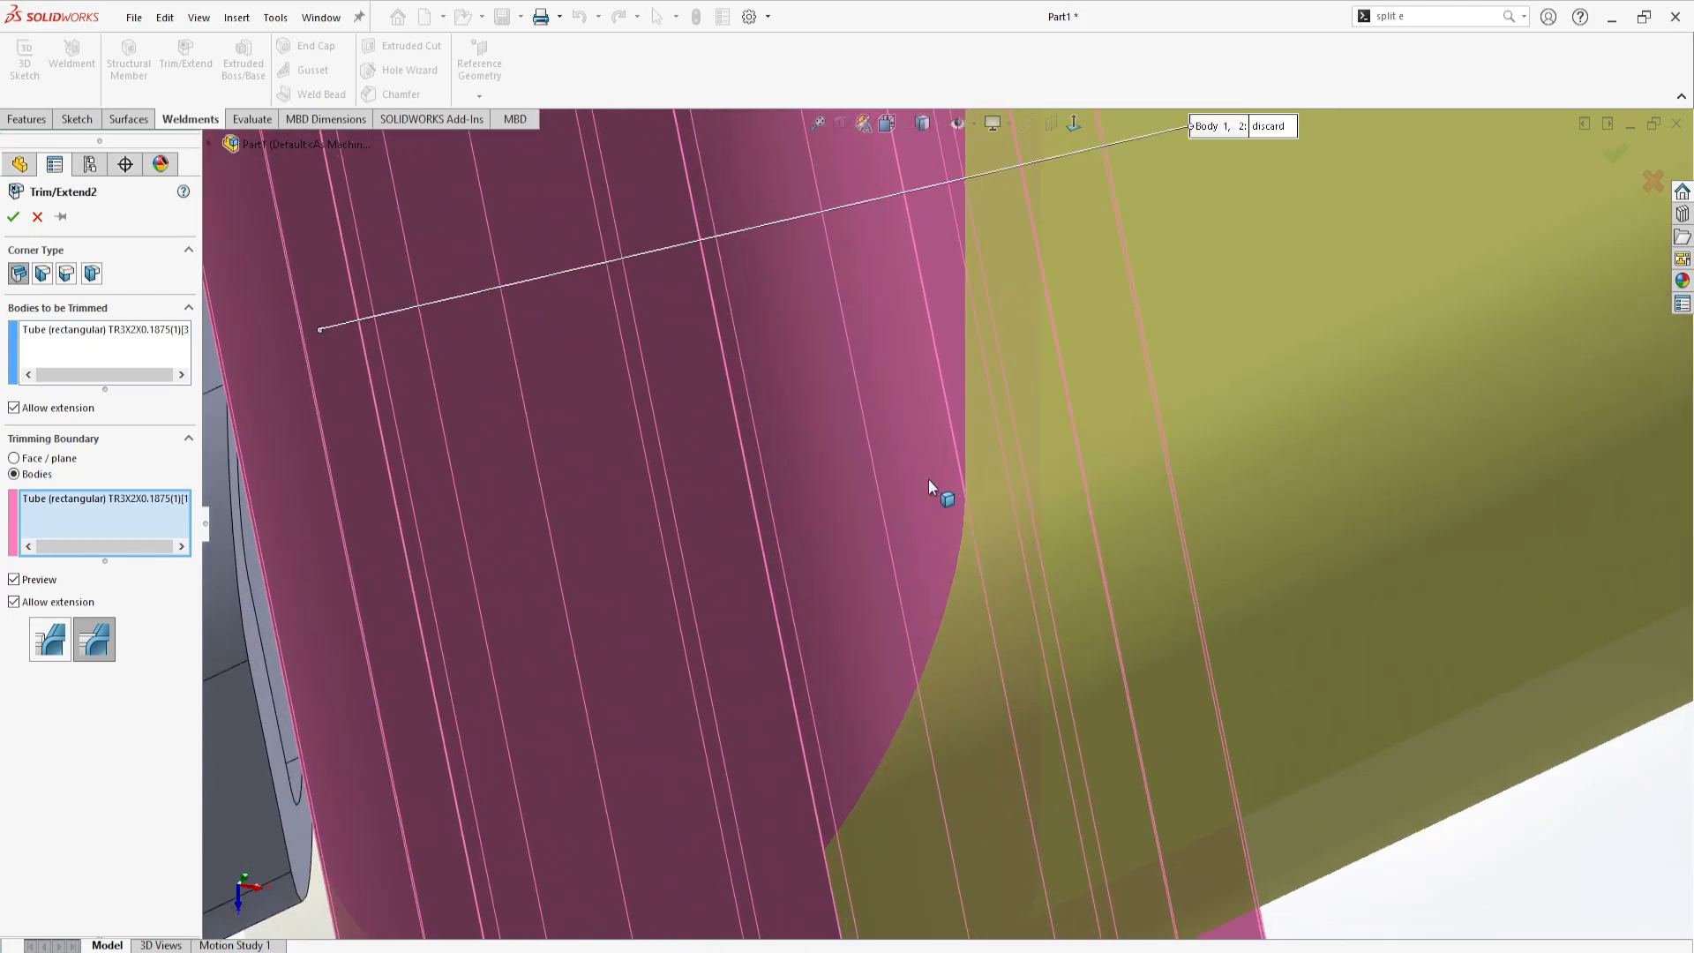
{"action": "scroll", "coordinate": [943, 521], "scroll_direction": "up", "scroll_amount": 5}
{"action": "mouse_move", "coordinate": [961, 548]}
{"action": "middle_mouse_down"}
{"action": "mouse_move", "coordinate": [964, 442]}
{"action": "mouse_move", "coordinate": [943, 392]}
{"action": "mouse_move", "coordinate": [970, 516]}
{"action": "middle_mouse_up"}
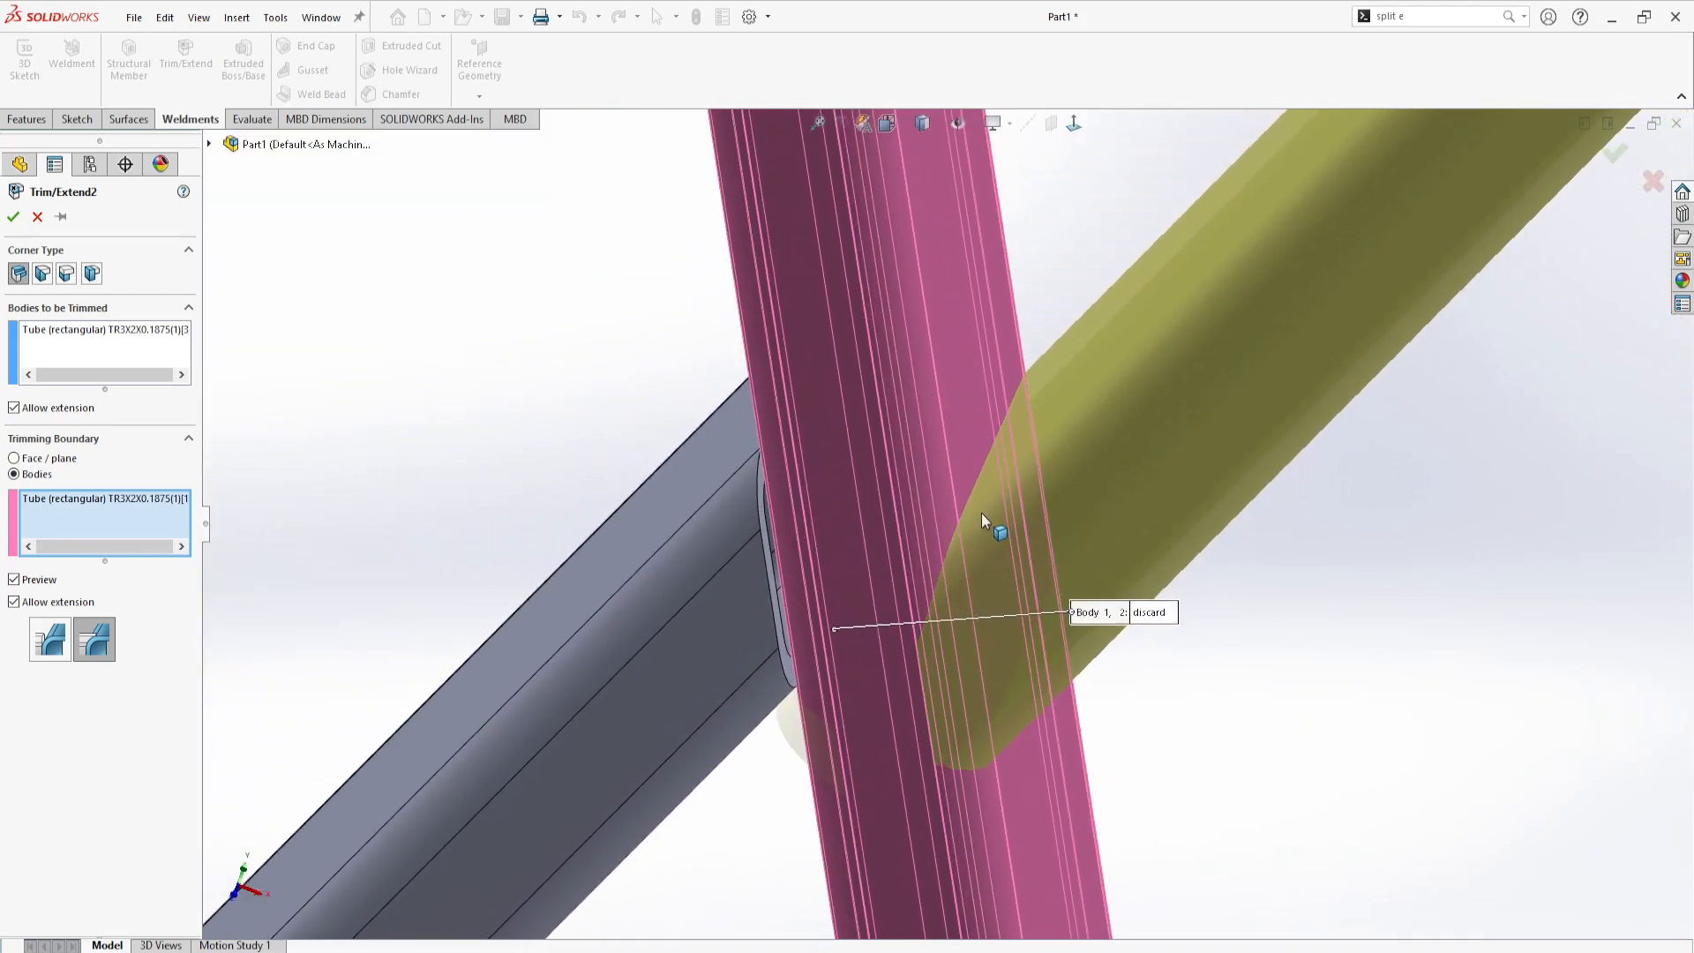
{"action": "scroll", "coordinate": [1003, 449], "scroll_direction": "down", "scroll_amount": 4}
{"action": "middle_click_drag", "start_coordinate": [785, 749], "coordinate": [516, 510]}
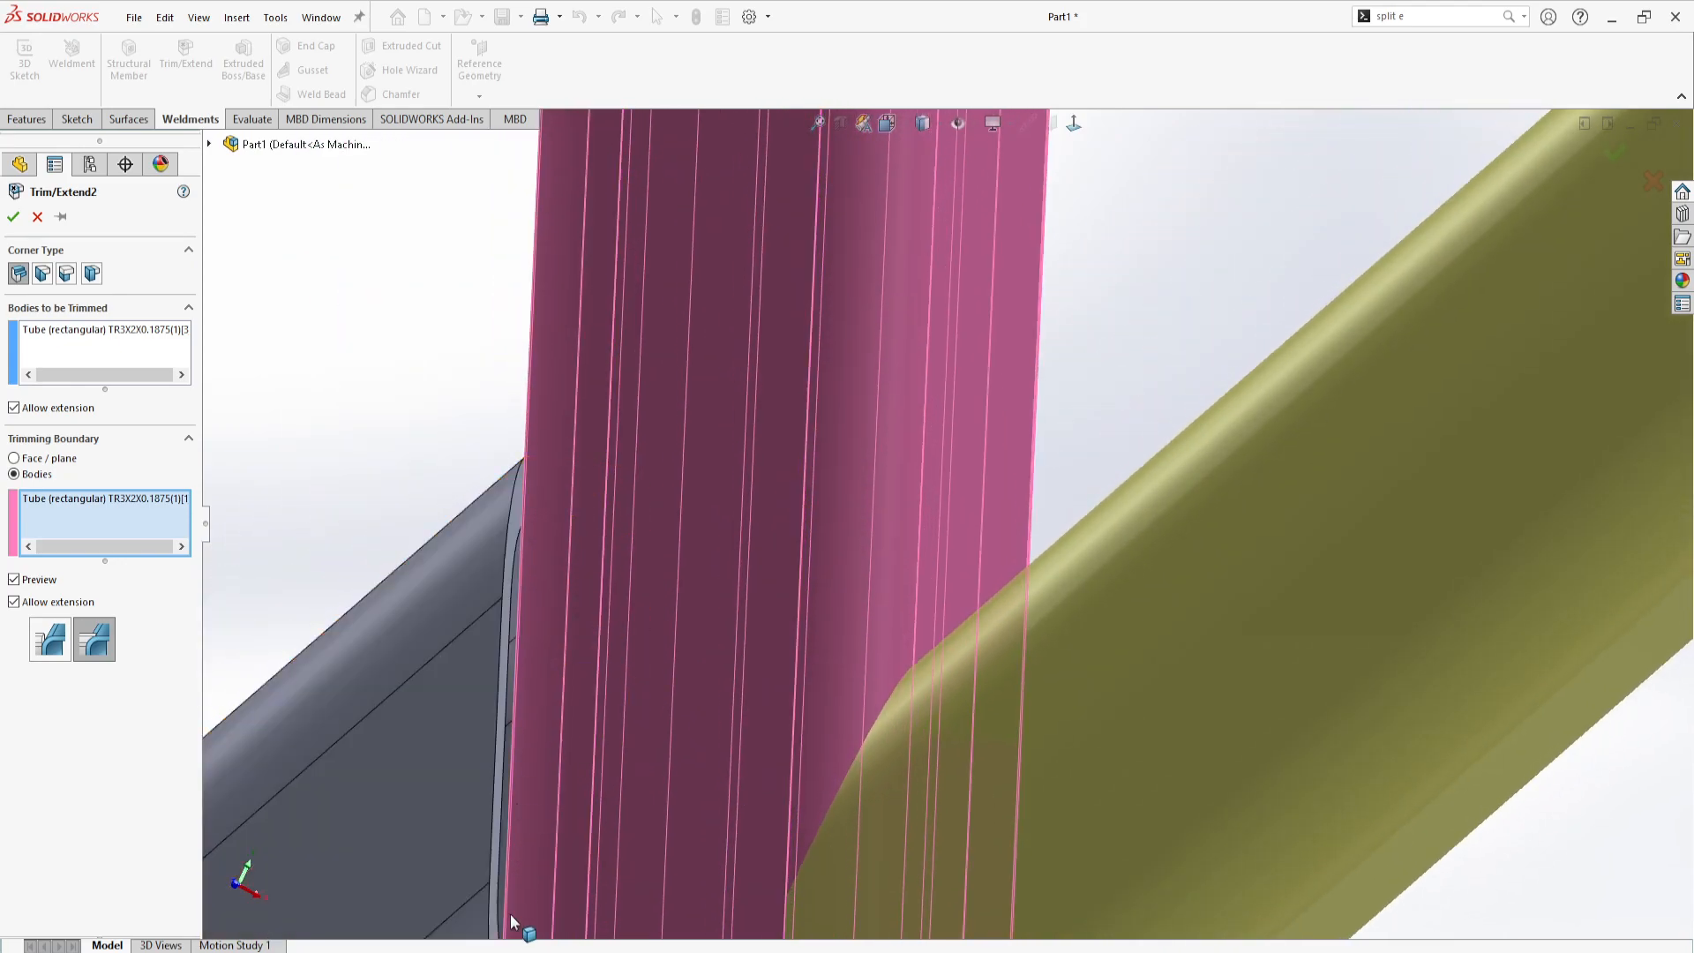
{"action": "middle_click_drag", "start_coordinate": [515, 552], "coordinate": [557, 548]}
{"action": "scroll", "coordinate": [777, 653], "scroll_direction": "up", "scroll_amount": 5}
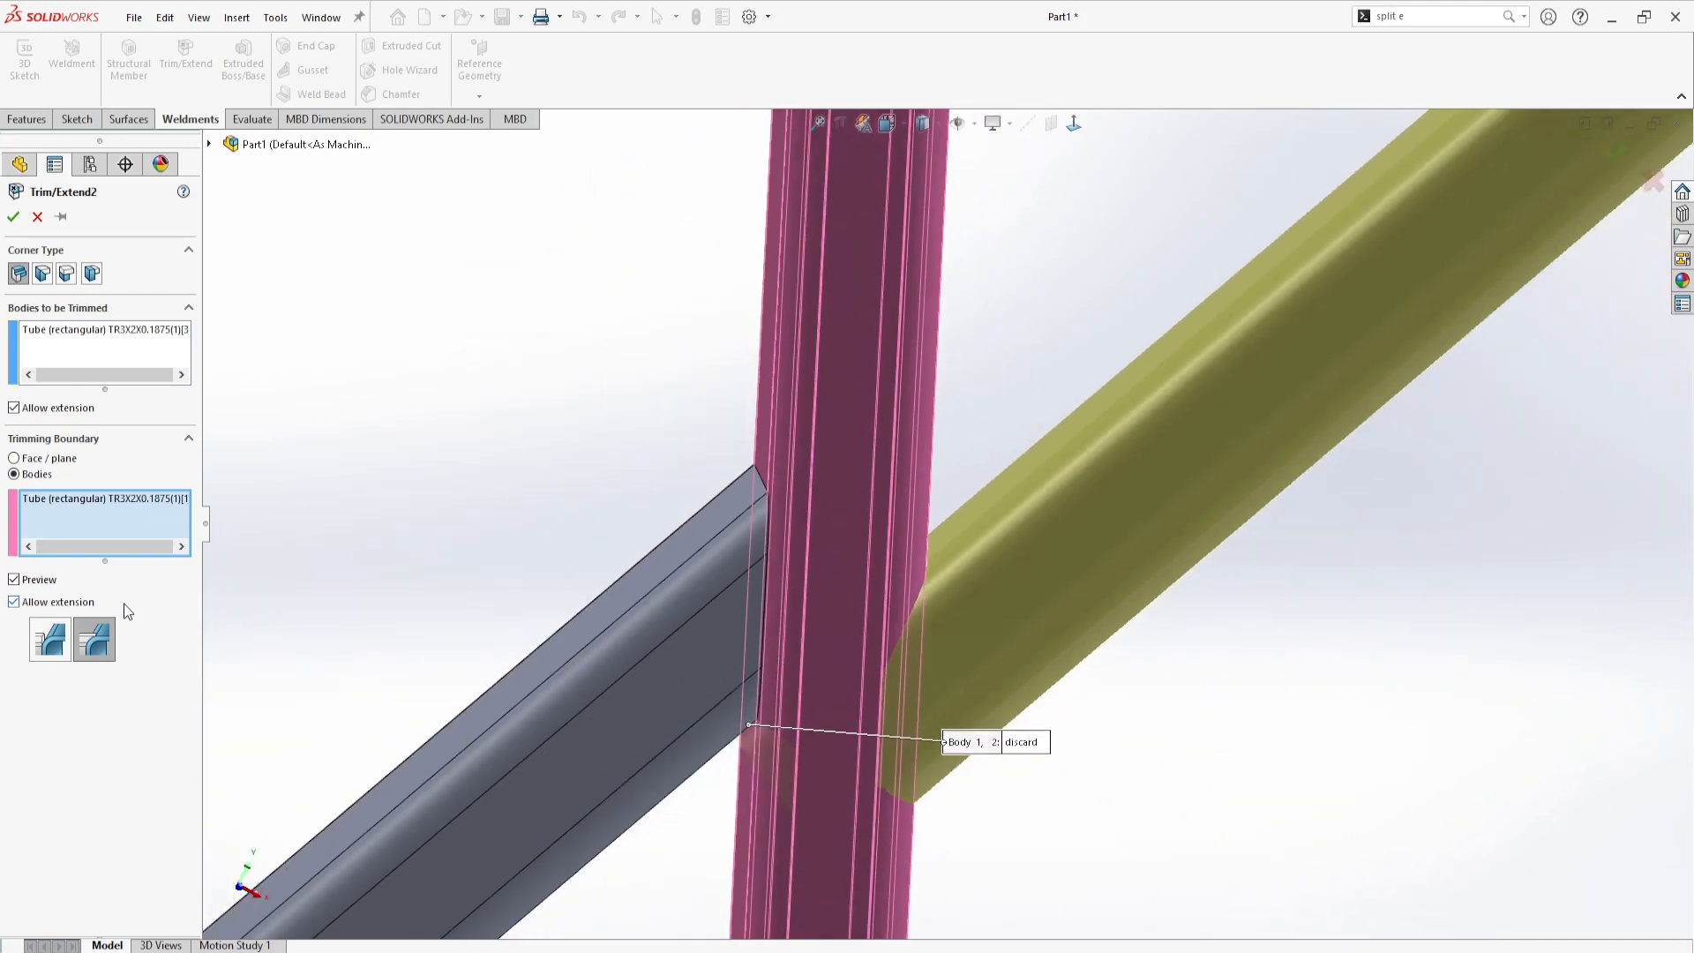
{"action": "scroll", "coordinate": [776, 760], "scroll_direction": "down", "scroll_amount": 5}
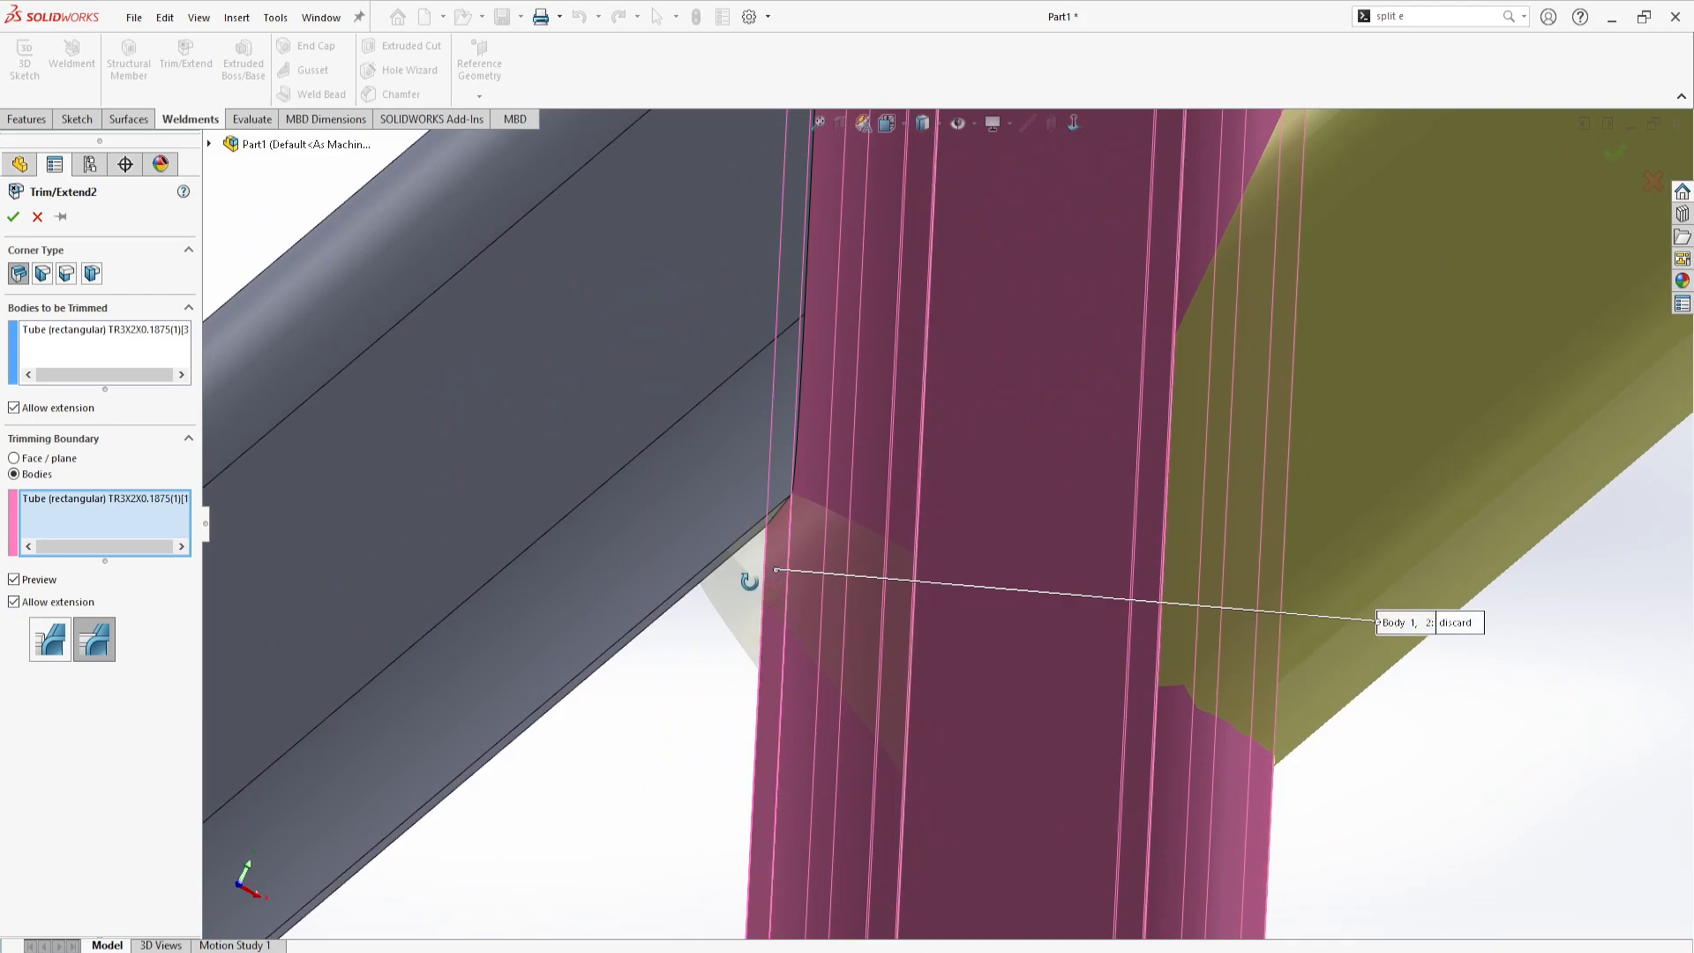
{"action": "middle_click_drag", "start_coordinate": [752, 580], "coordinate": [763, 558]}
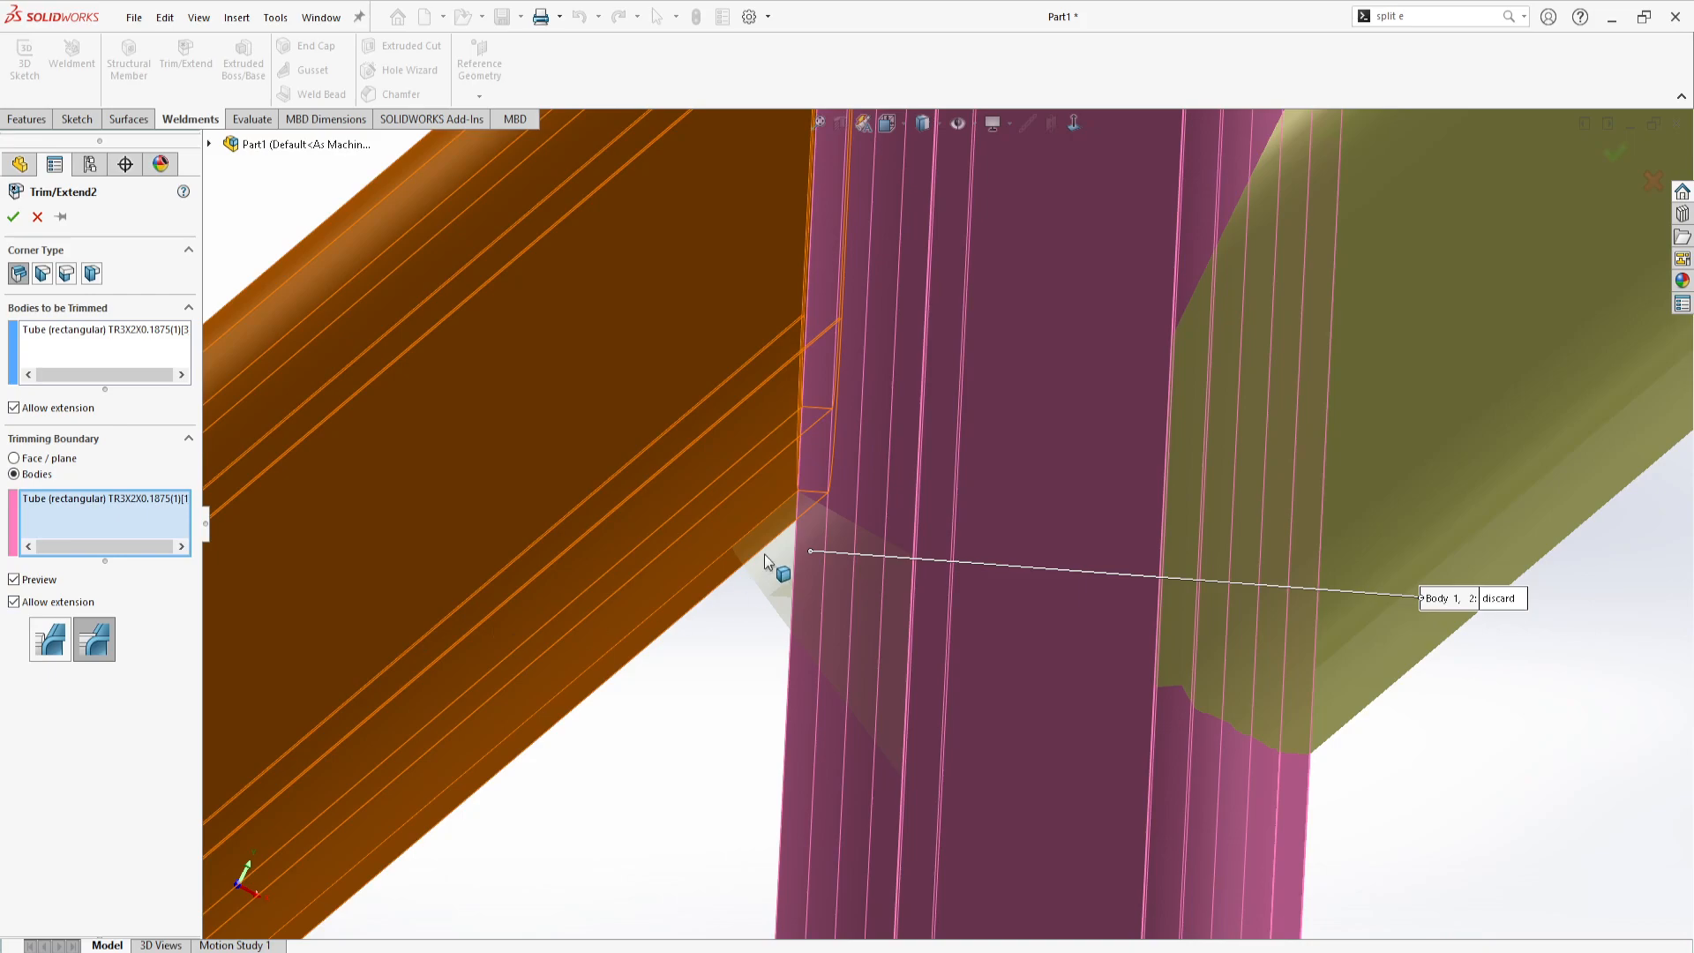
{"action": "scroll", "coordinate": [904, 510], "scroll_direction": "up", "scroll_amount": 4}
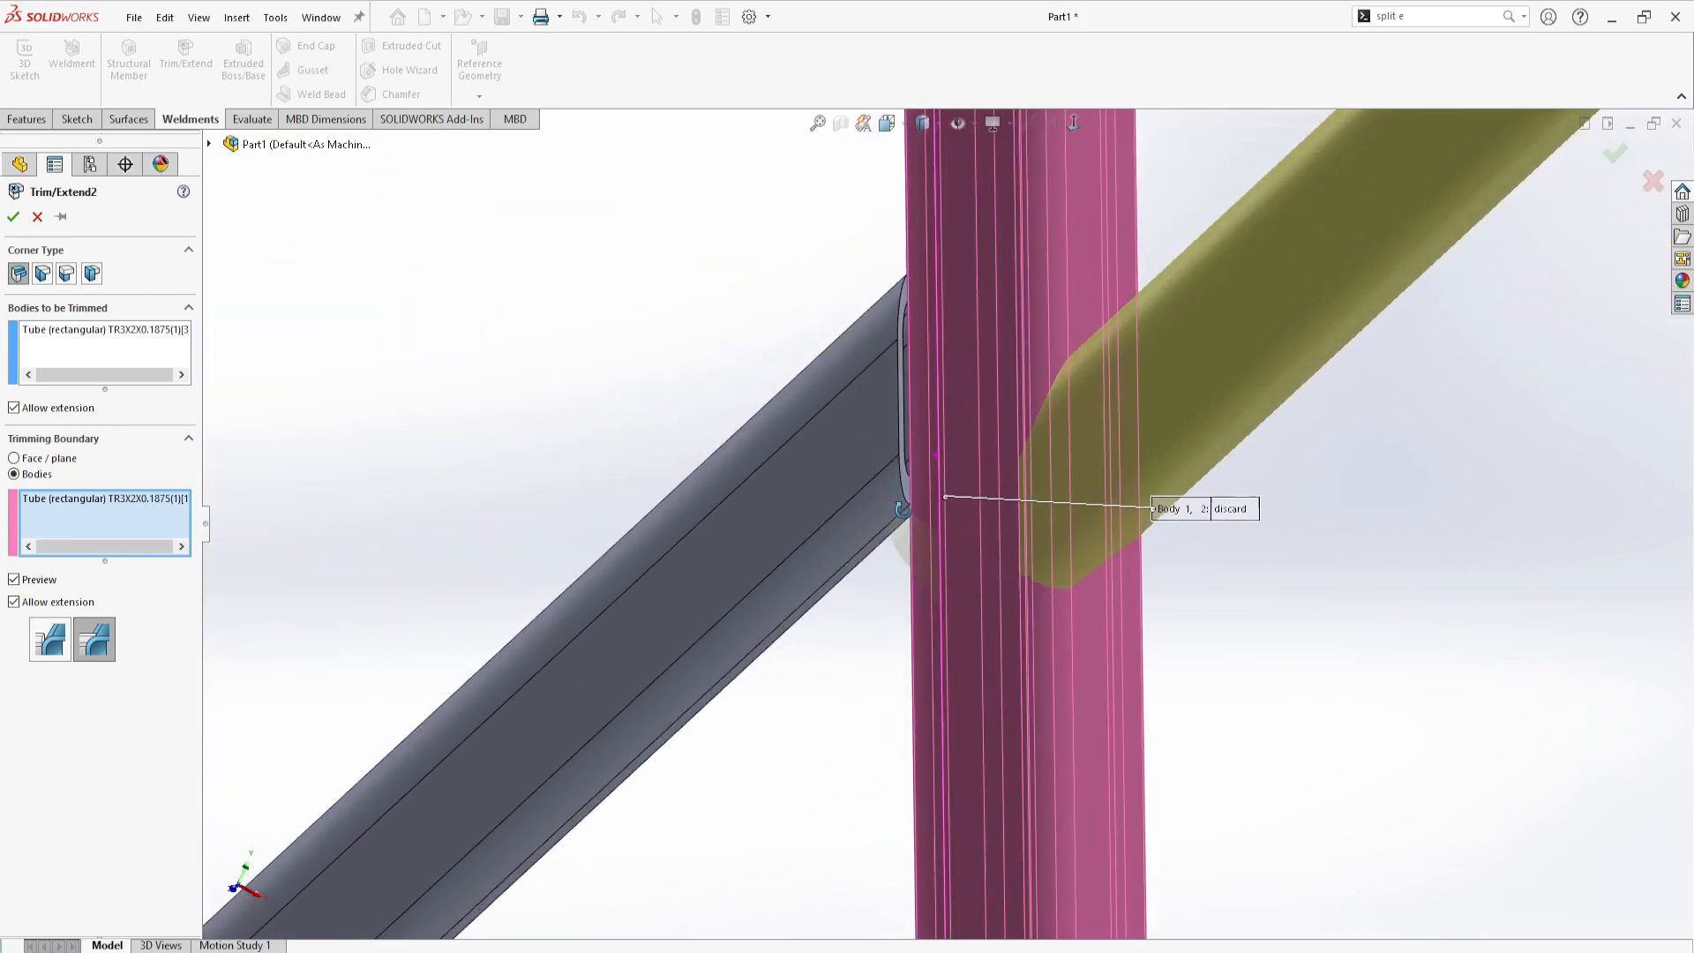
{"action": "left_click", "coordinate": [50, 638]}
{"action": "middle_click_drag", "start_coordinate": [1226, 390], "coordinate": [1041, 516]}
Change the upper leg tube's trimming boundary to Face / plane, using the side face of the continuous diagonal tube, and accept the trim
{"action": "left_click", "coordinate": [74, 503]}
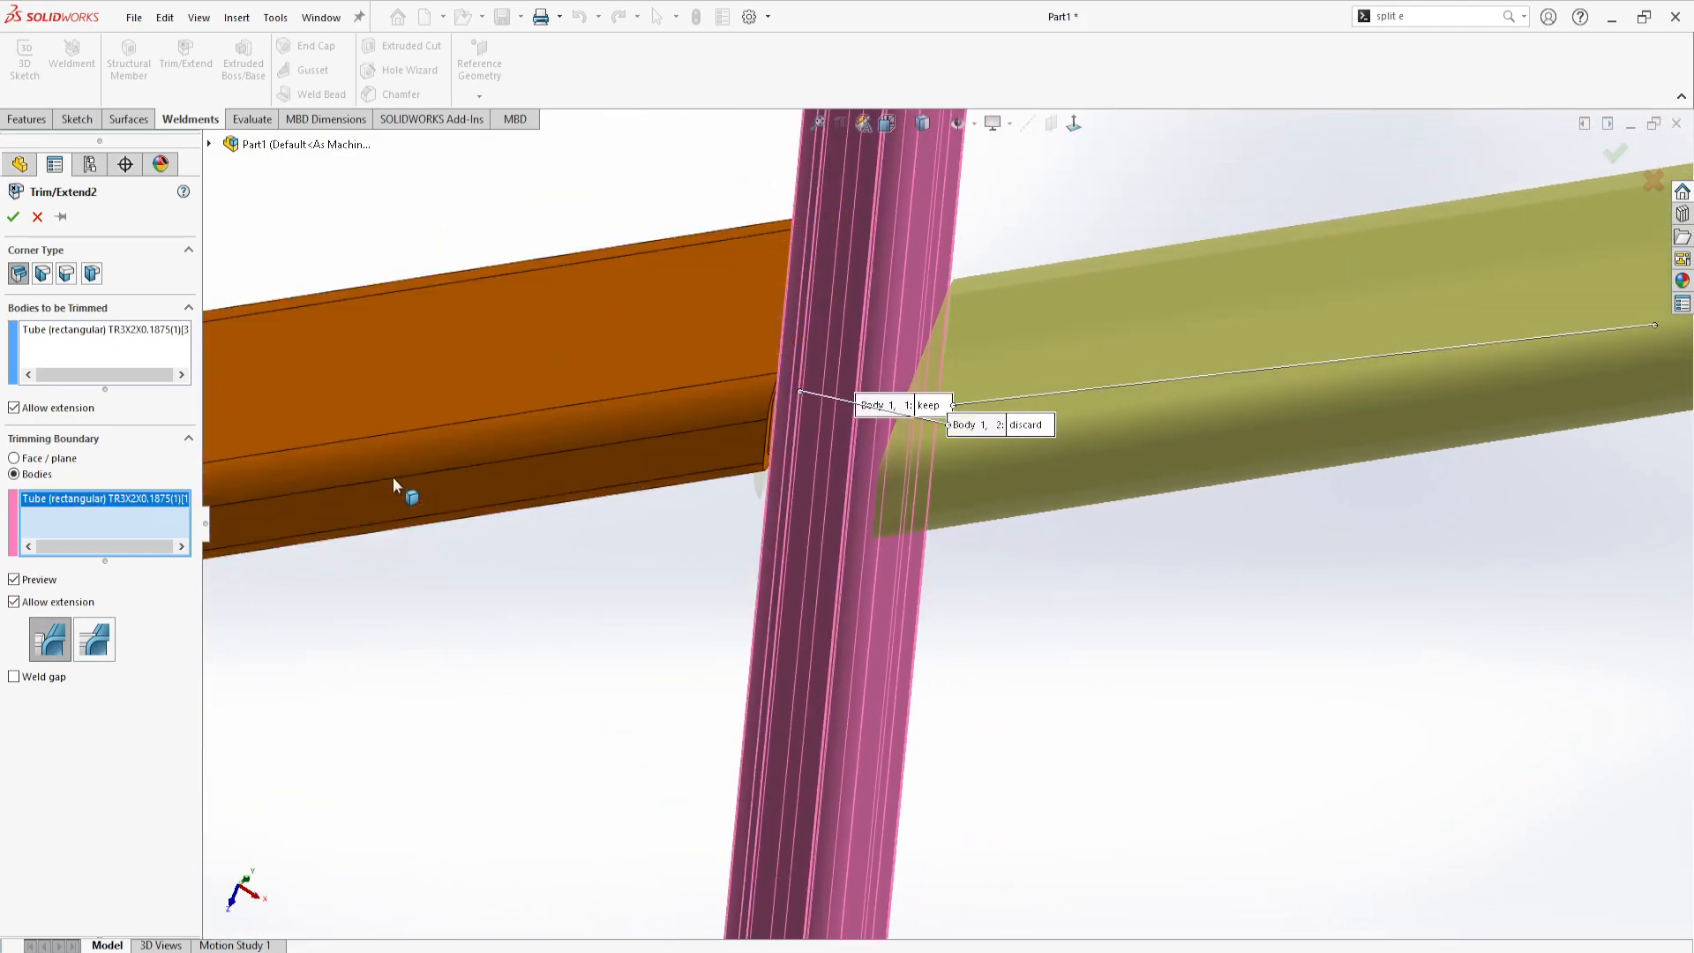
{"action": "left_click", "coordinate": [45, 472]}
{"action": "middle_click_drag", "start_coordinate": [199, 557], "coordinate": [642, 331]}
{"action": "left_click", "coordinate": [807, 495]}
{"action": "middle_click_drag", "start_coordinate": [723, 292], "coordinate": [889, 493]}
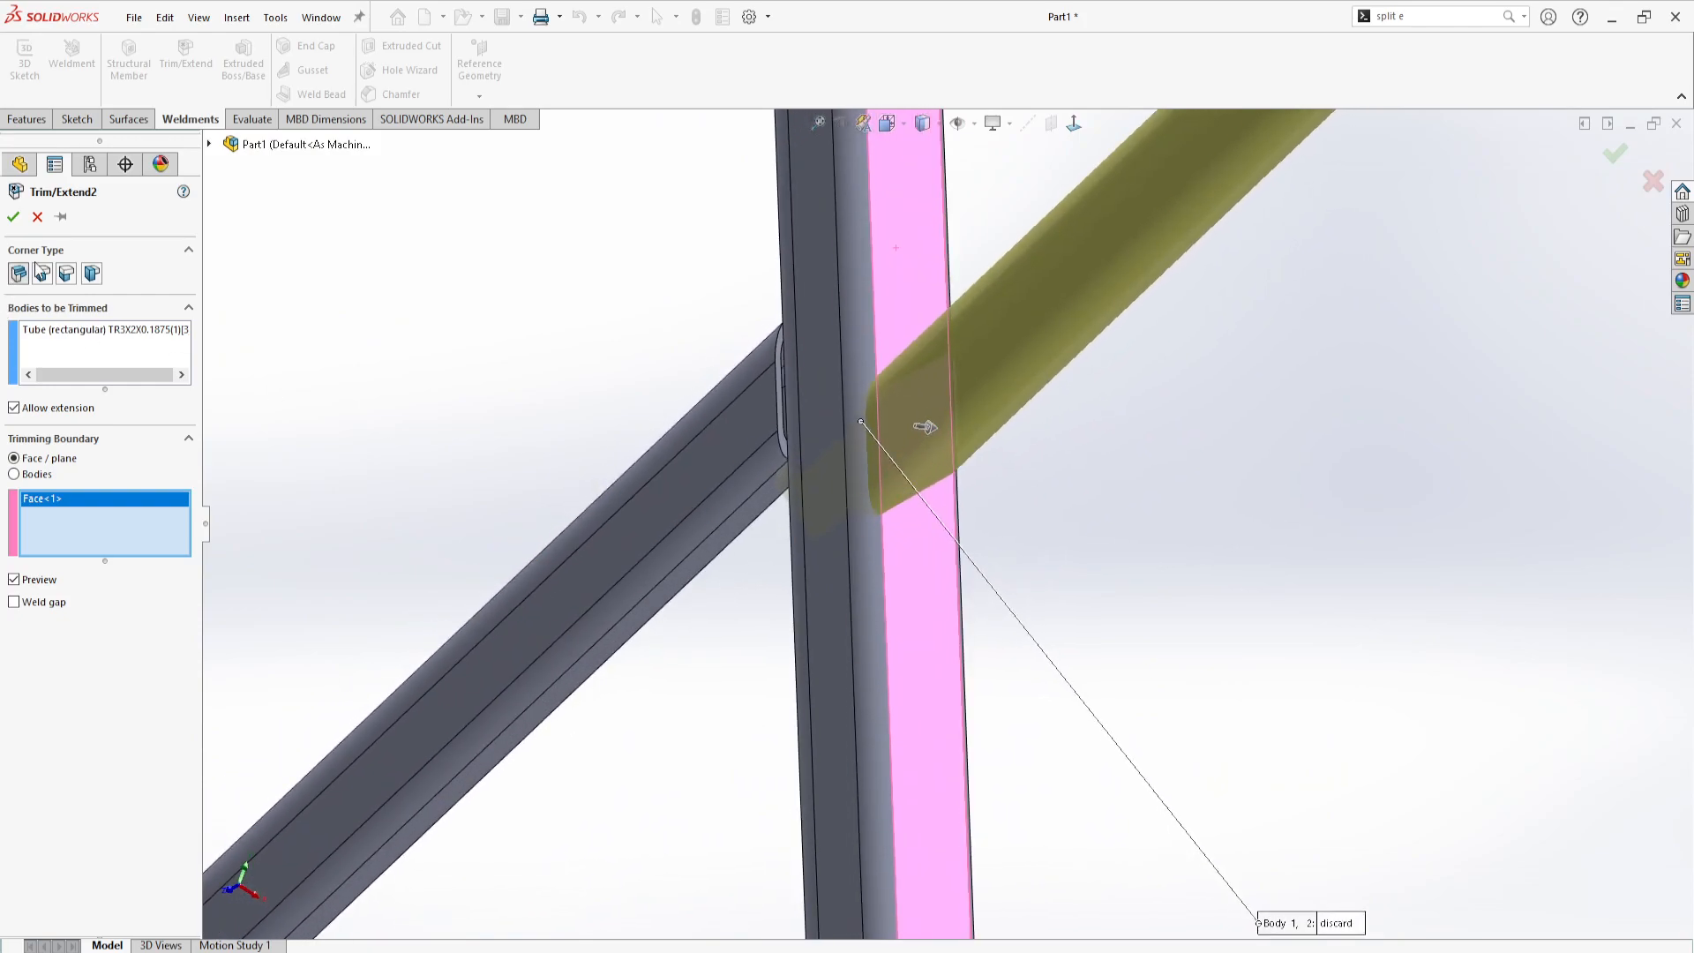
{"action": "left_click", "coordinate": [13, 217]}
Examine both trimmed leg tubes where they meet the continuous diagonal tube at the crossing
{"action": "middle_click_drag", "start_coordinate": [1002, 527], "coordinate": [975, 489]}
{"action": "scroll", "coordinate": [892, 586], "scroll_direction": "up", "scroll_amount": 8}
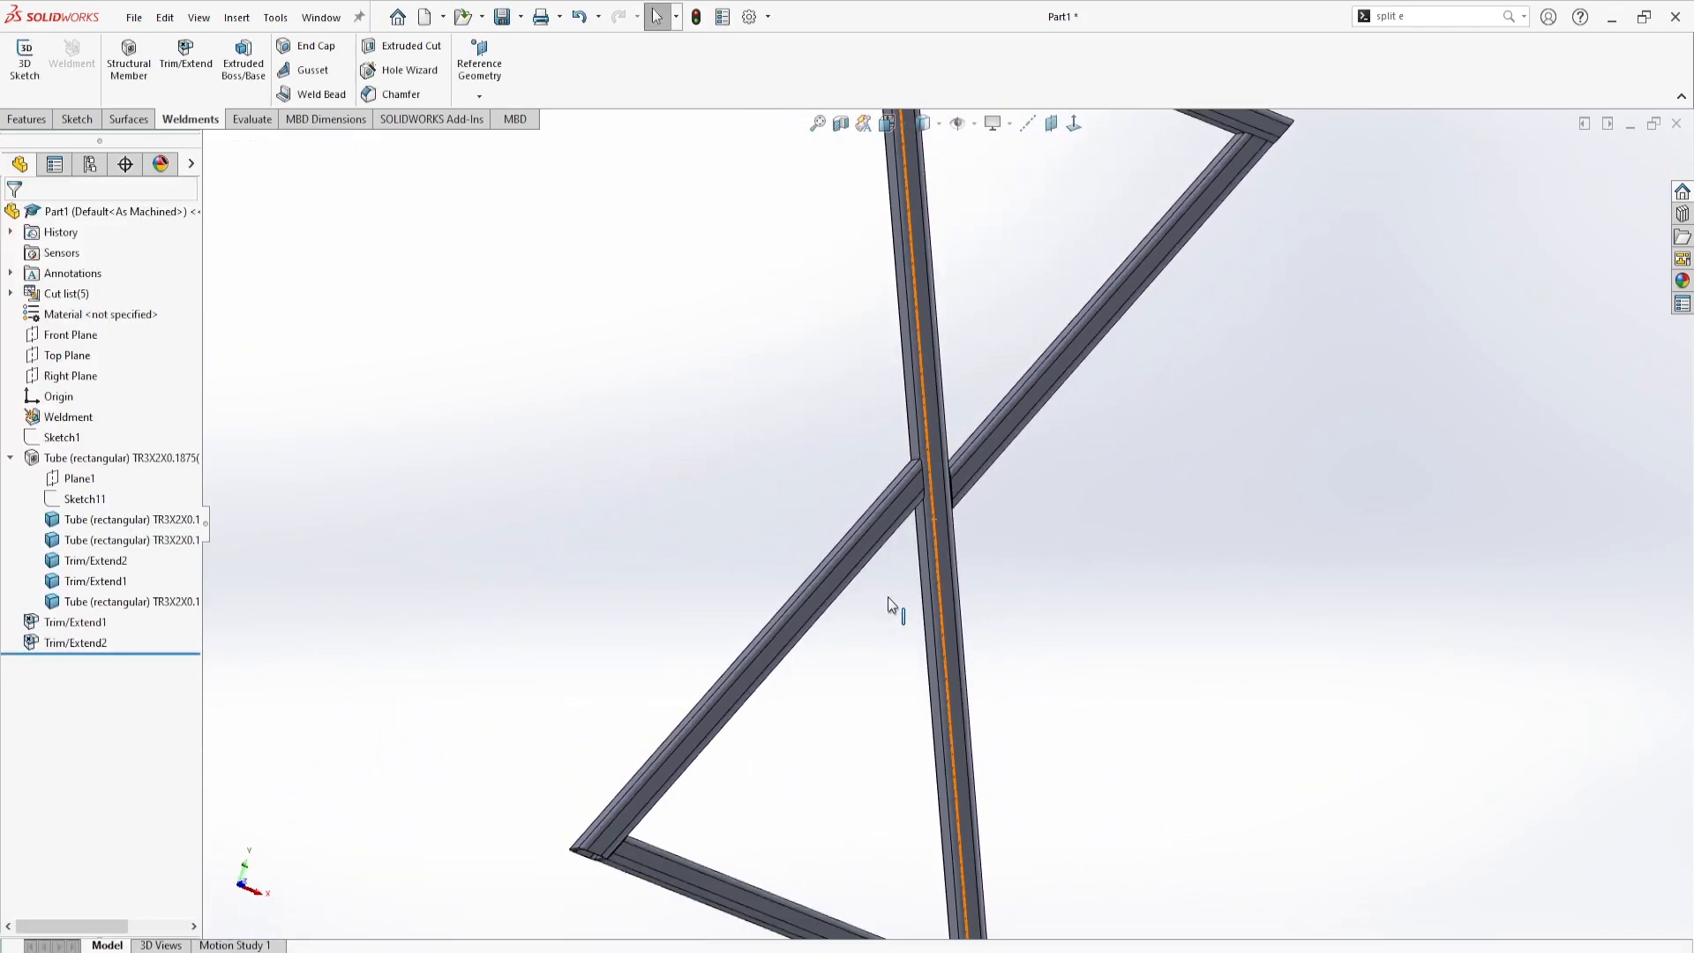
{"action": "scroll", "coordinate": [814, 454], "scroll_direction": "down", "scroll_amount": 8}
{"action": "middle_click_drag", "start_coordinate": [753, 481], "coordinate": [776, 485]}
{"action": "scroll", "coordinate": [1171, 595], "scroll_direction": "down", "scroll_amount": 3}
{"action": "middle_click_drag", "start_coordinate": [1006, 560], "coordinate": [926, 555]}
Examine how the leg tubes and horizontal tubes are trimmed at the frame's bottom and top corners
{"action": "scroll", "coordinate": [926, 556], "scroll_direction": "up", "scroll_amount": 4}
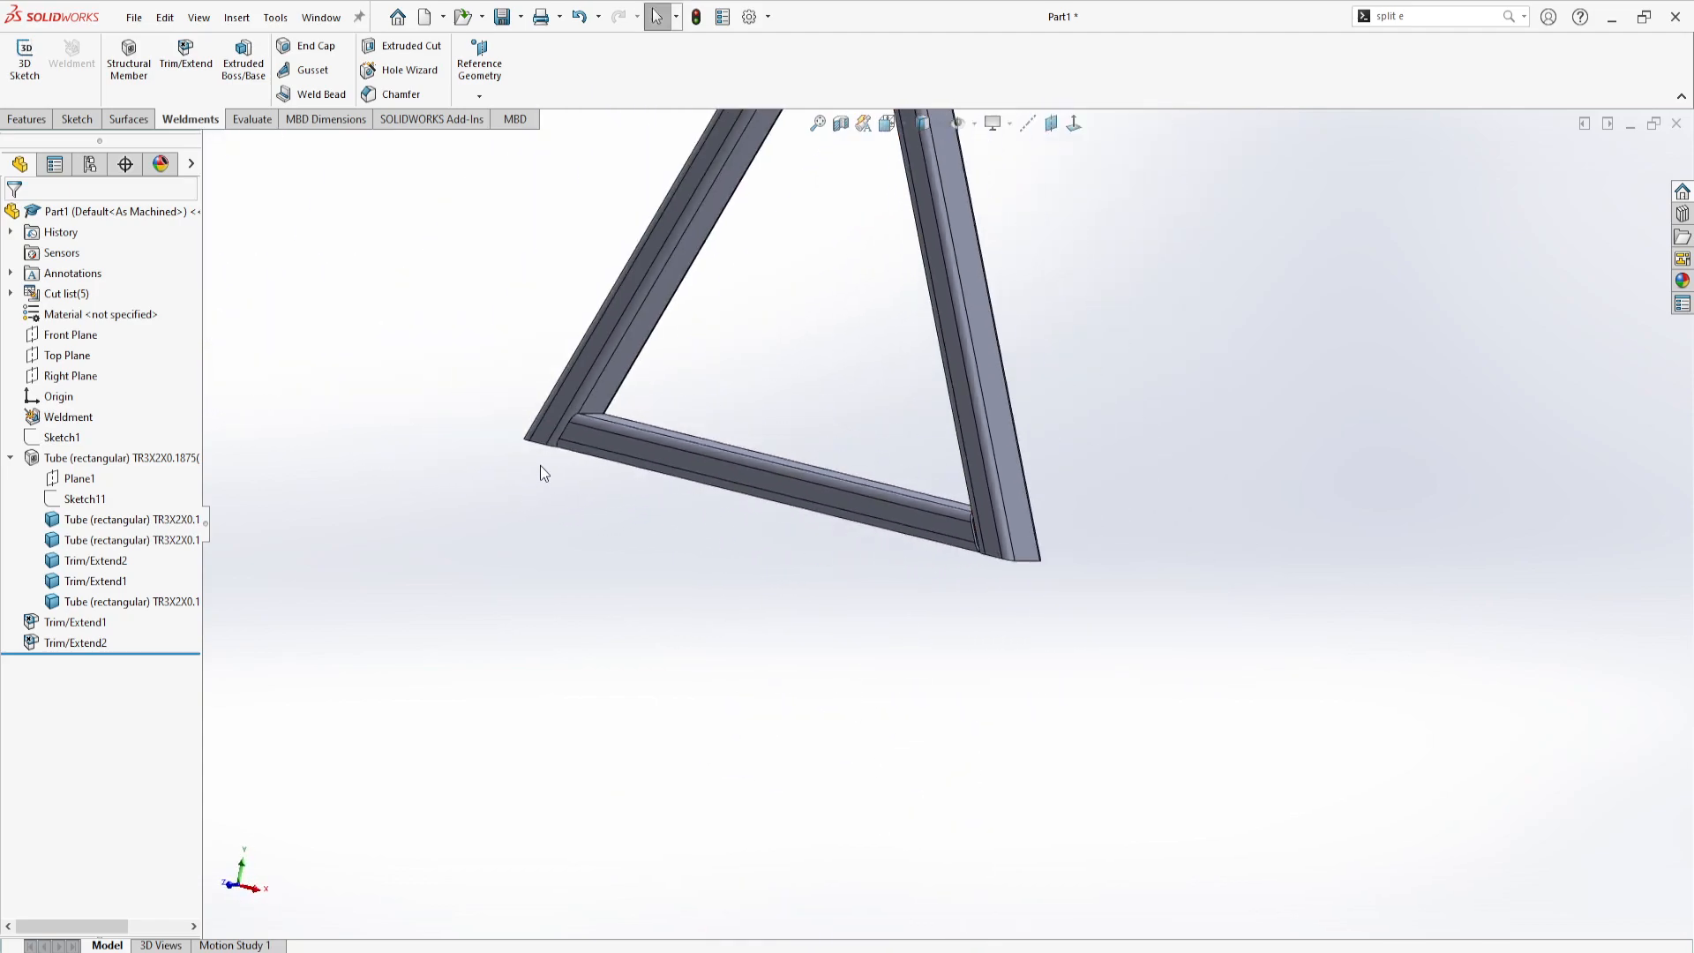
{"action": "scroll", "coordinate": [539, 465], "scroll_direction": "down", "scroll_amount": 7}
{"action": "middle_click_drag", "start_coordinate": [771, 416], "coordinate": [873, 436]}
{"action": "scroll", "coordinate": [1066, 435], "scroll_direction": "up", "scroll_amount": 6}
{"action": "scroll", "coordinate": [1005, 318], "scroll_direction": "down", "scroll_amount": 7}
{"action": "scroll", "coordinate": [966, 451], "scroll_direction": "up", "scroll_amount": 5}
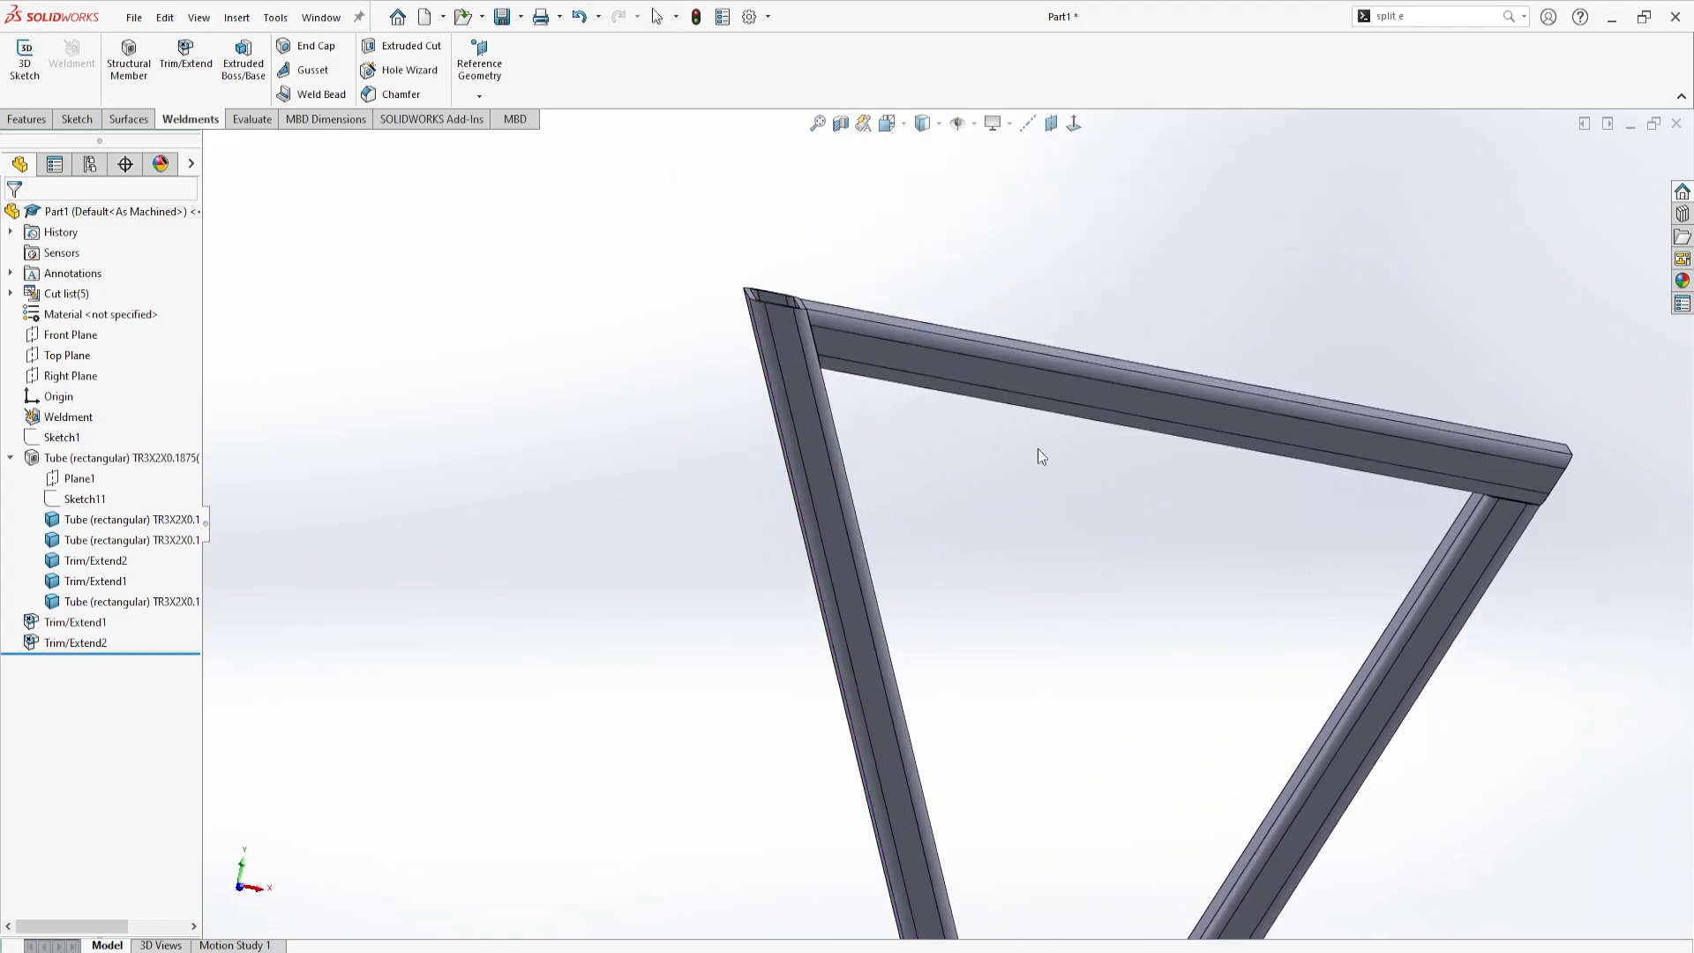
{"action": "scroll", "coordinate": [1306, 537], "scroll_direction": "down", "scroll_amount": 7}
{"action": "middle_click_drag", "start_coordinate": [1081, 562], "coordinate": [1087, 526]}
{"action": "scroll", "coordinate": [1086, 526], "scroll_direction": "up", "scroll_amount": 5}
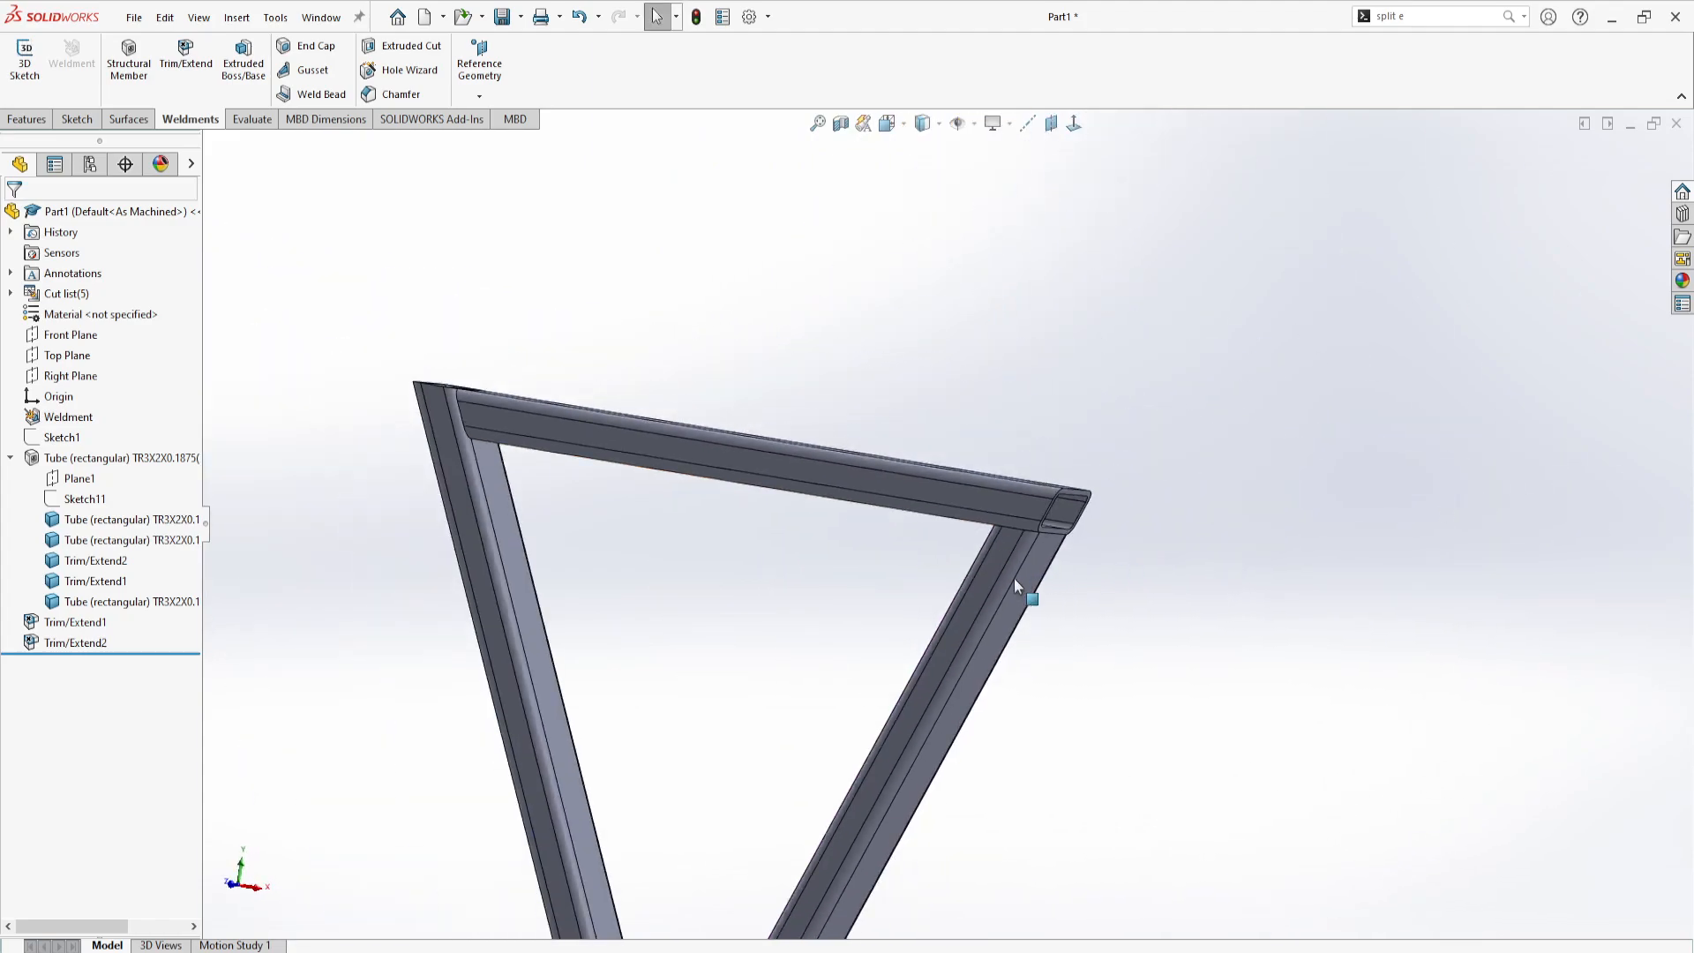
{"action": "left_click", "coordinate": [1007, 561]}
{"action": "scroll", "coordinate": [963, 677], "scroll_direction": "up", "scroll_amount": 3}
{"action": "scroll", "coordinate": [963, 677], "scroll_direction": "down", "scroll_amount": 7}
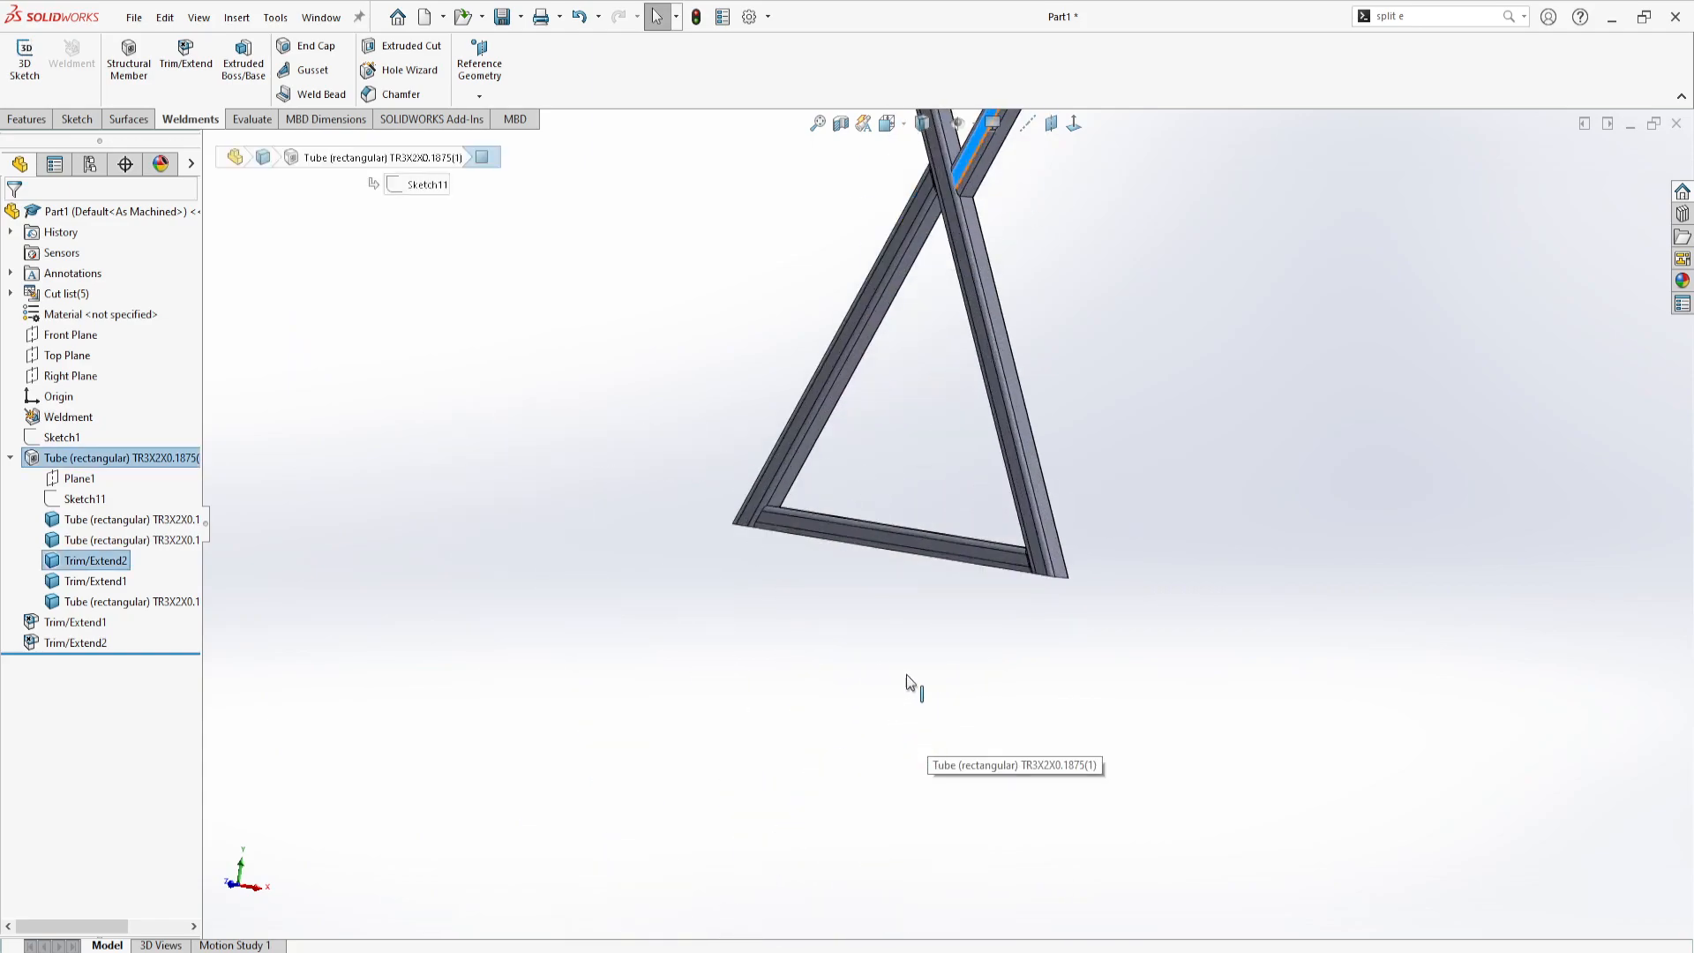
{"action": "scroll", "coordinate": [822, 484], "scroll_direction": "up", "scroll_amount": 5}
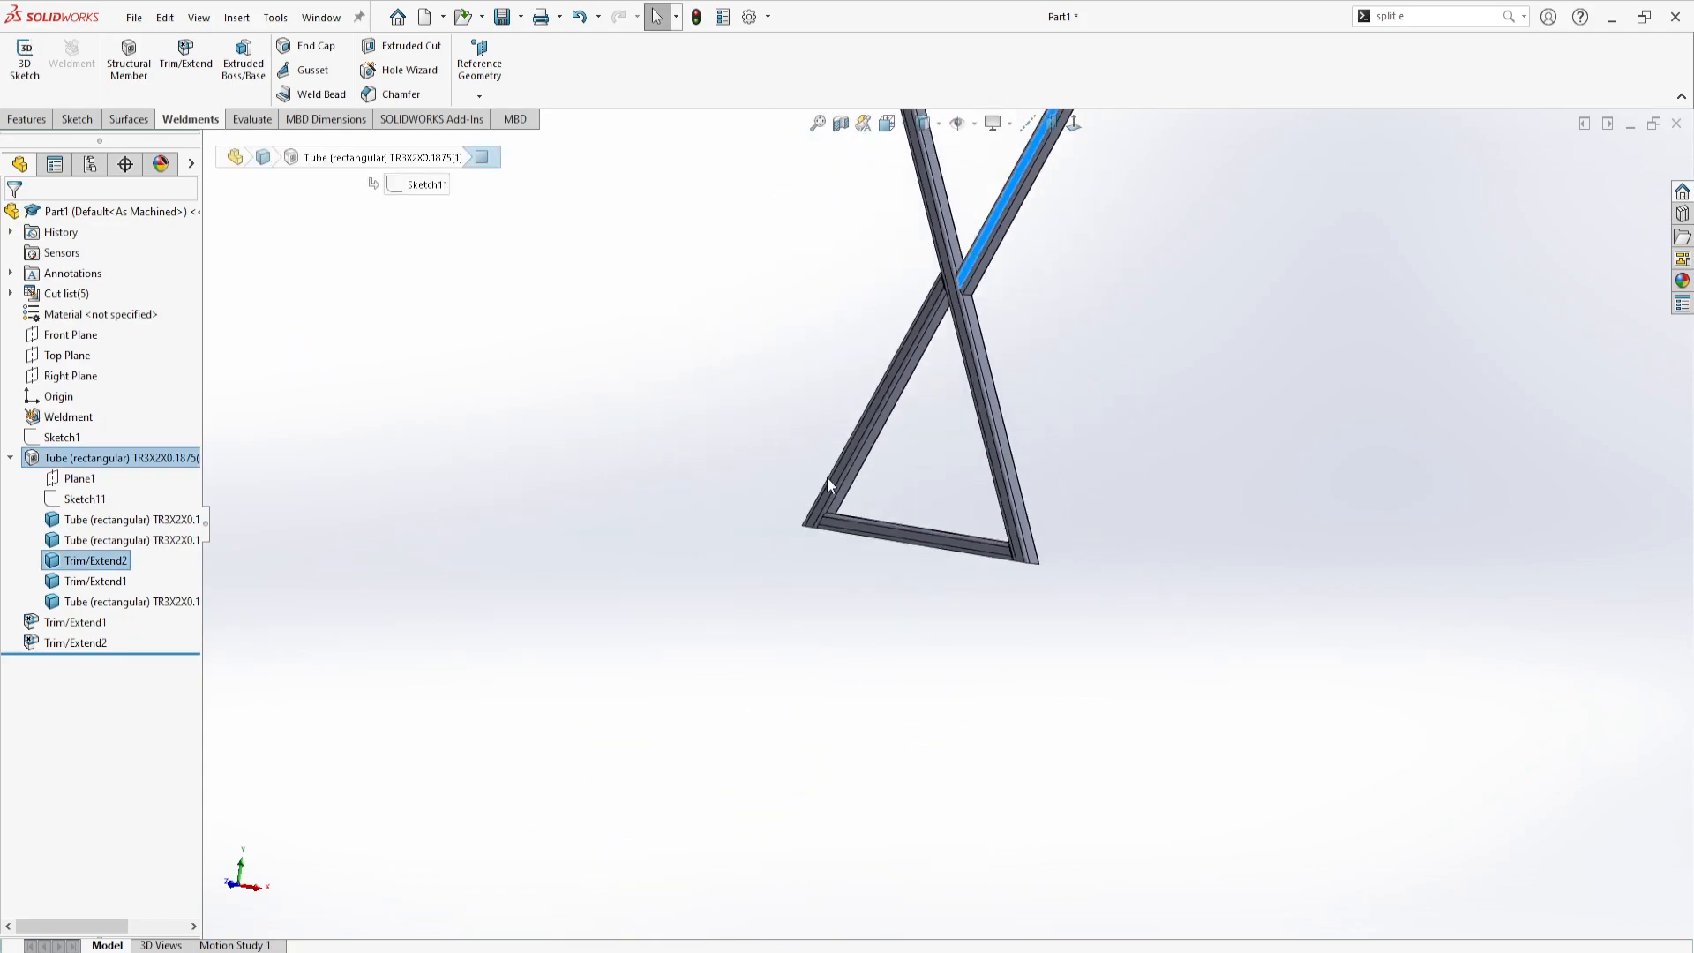
{"action": "scroll", "coordinate": [1004, 461], "scroll_direction": "down", "scroll_amount": 6}
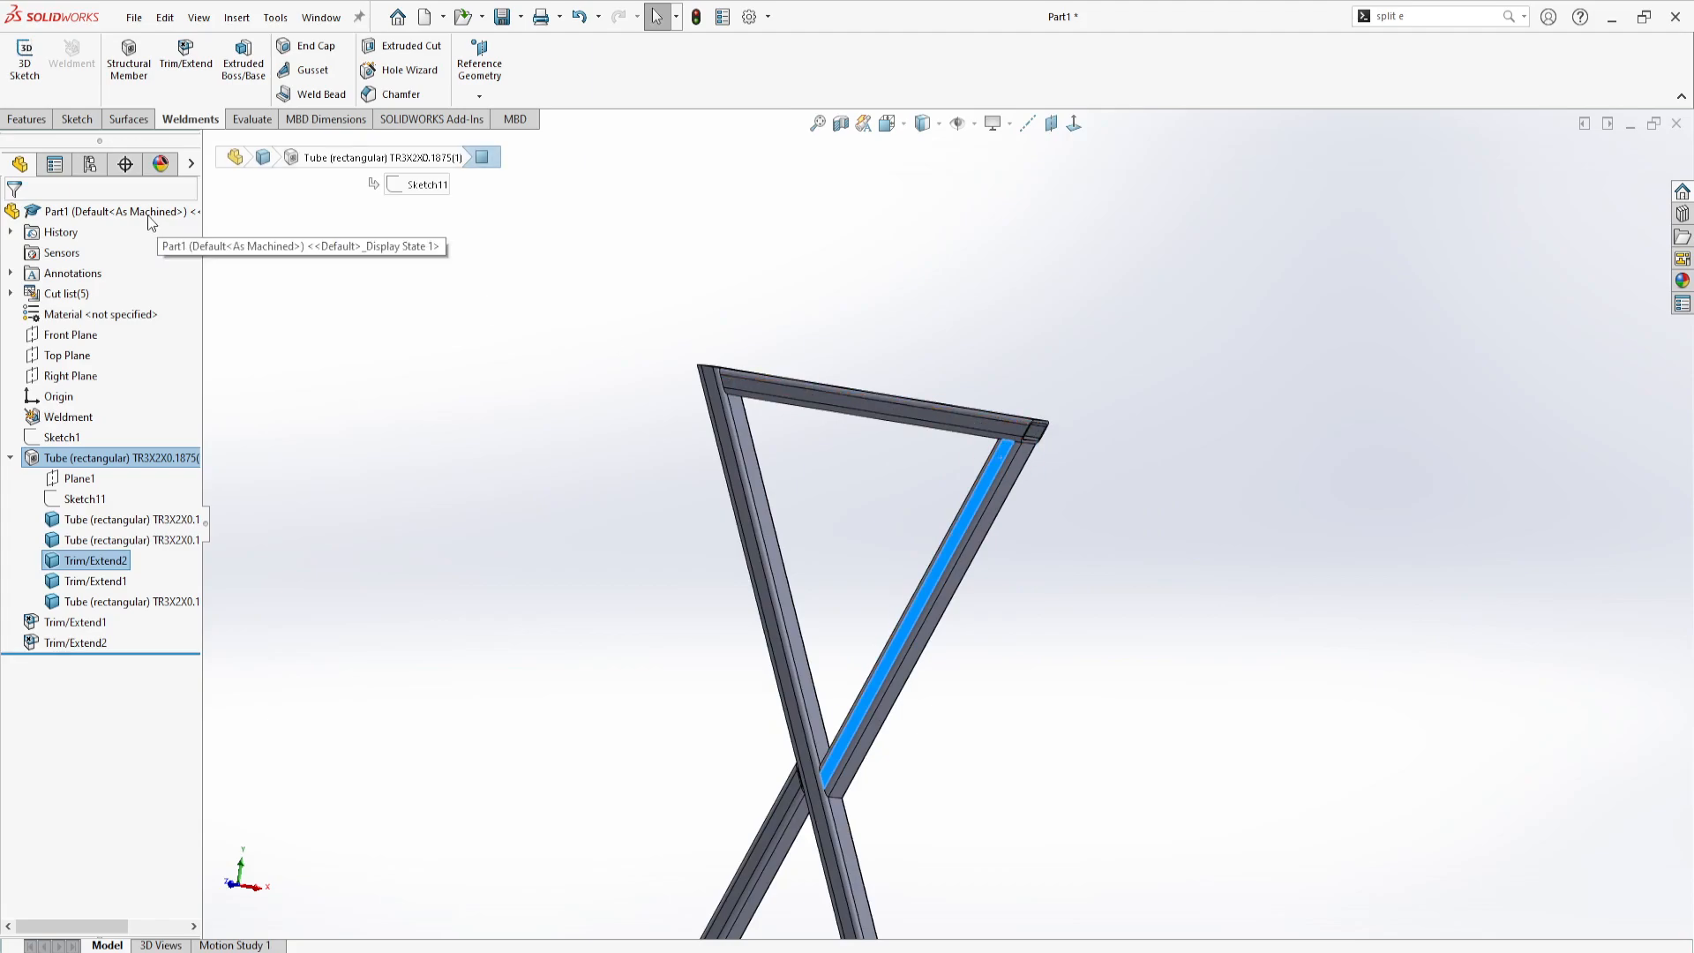
Edit the rectangular tube structural member and open the corner treatment where the top tube meets the upper short leg
{"action": "left_click", "coordinate": [75, 468]}
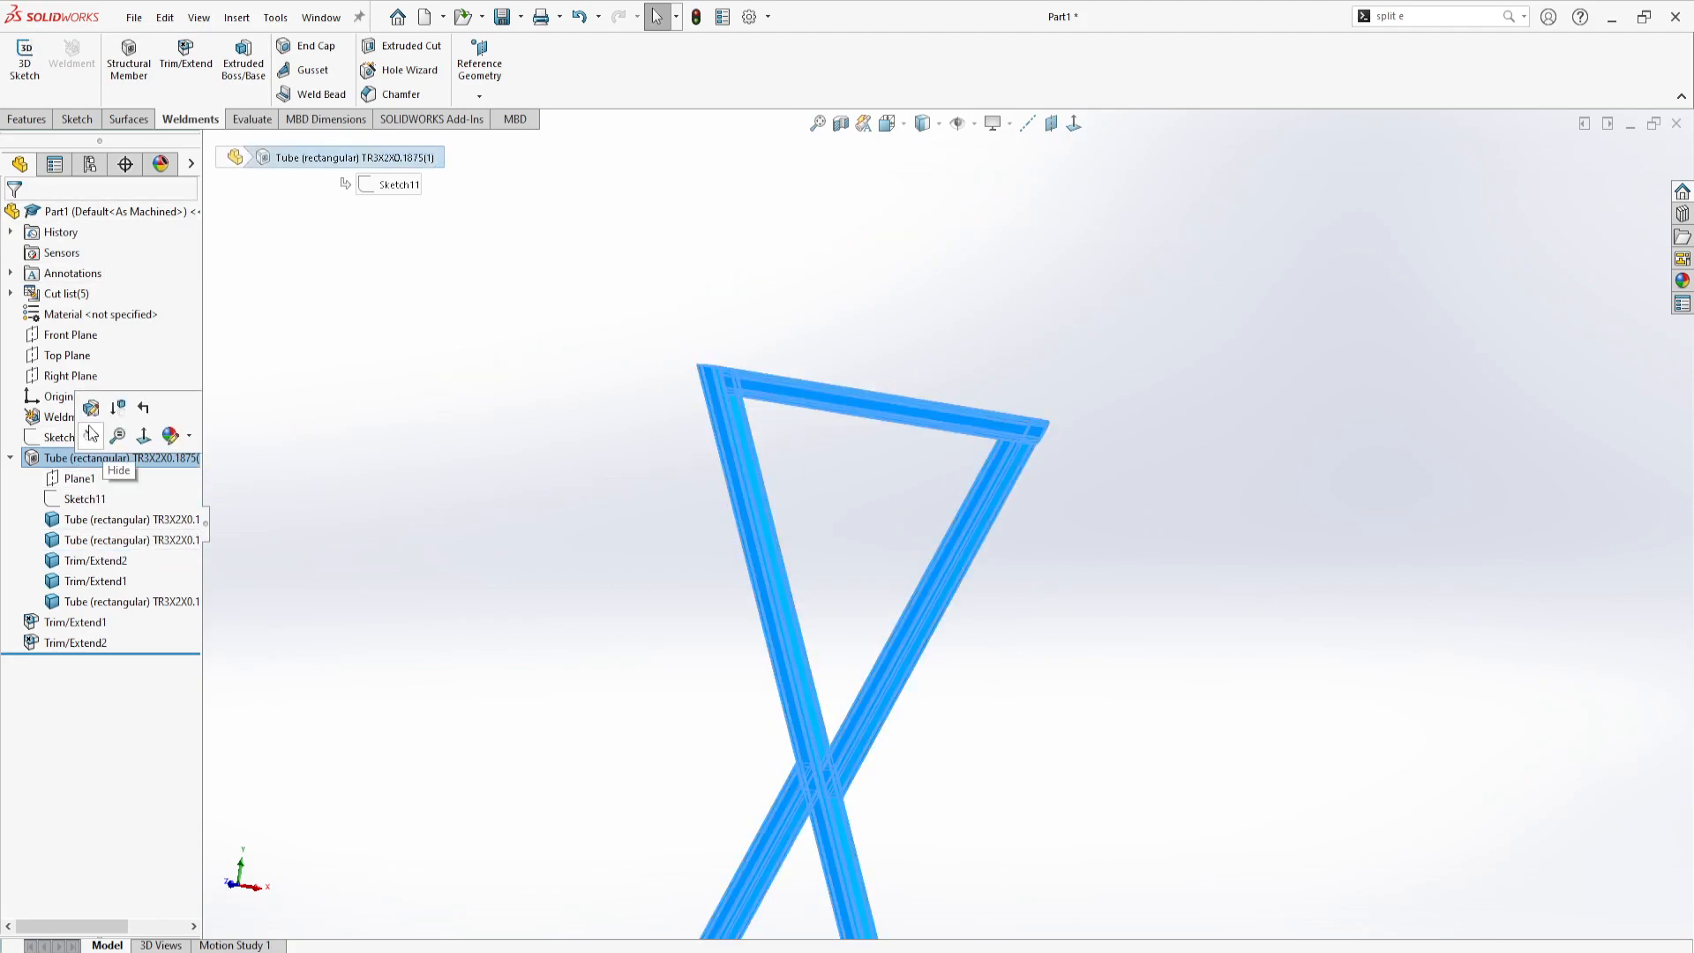
{"action": "left_click", "coordinate": [99, 411]}
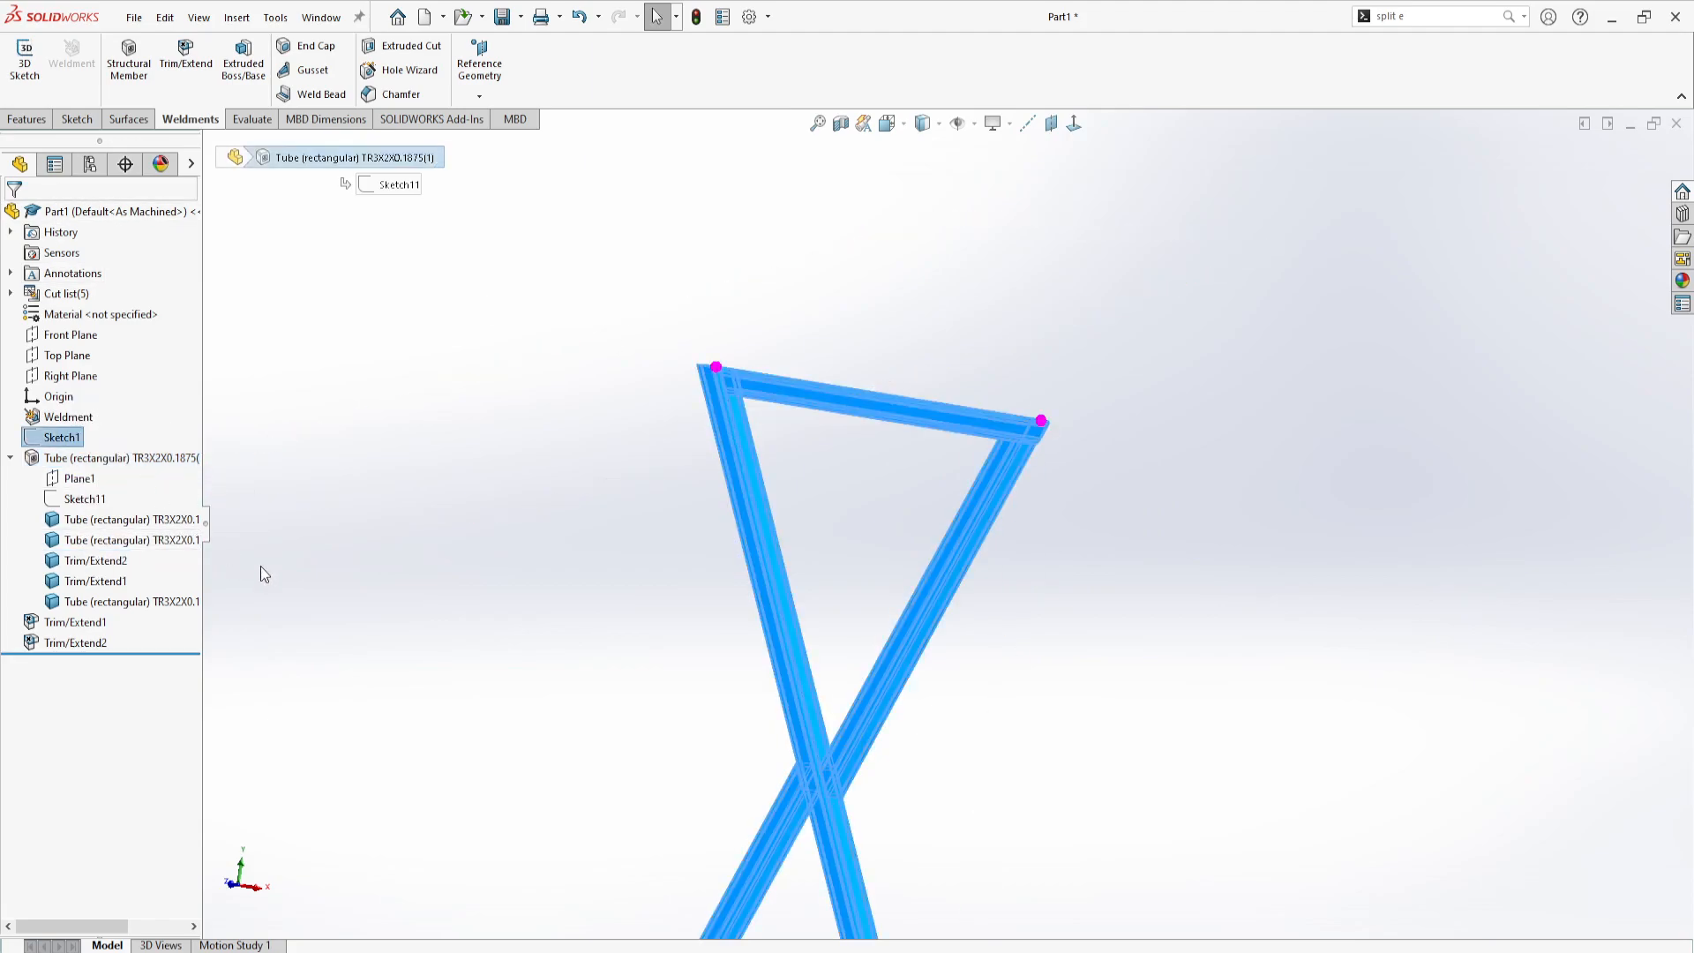
{"action": "left_click", "coordinate": [1042, 421]}
{"action": "left_click_drag", "start_coordinate": [728, 289], "coordinate": [591, 223]}
{"action": "scroll", "coordinate": [1014, 459], "scroll_direction": "down", "scroll_amount": 3}
{"action": "scroll", "coordinate": [1003, 492], "scroll_direction": "down", "scroll_amount": 2}
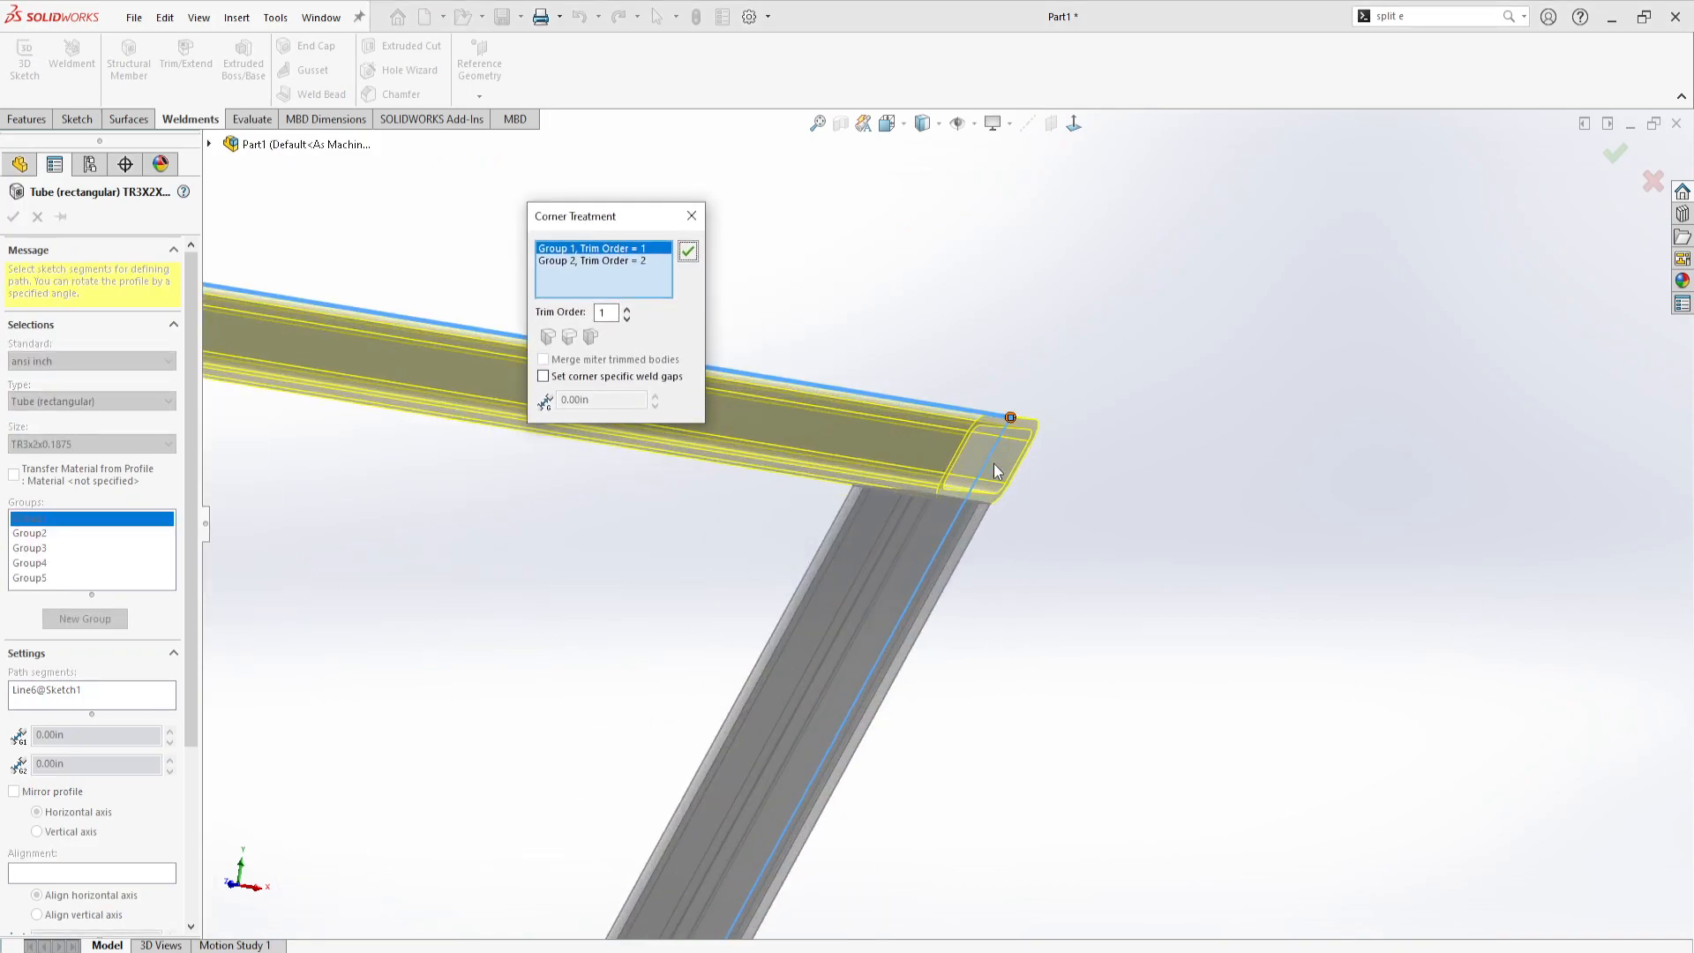
Set Group 1 to trim order 2 and Group 2 to trim order 1 at the corner, and accept the structural member
{"action": "left_click", "coordinate": [627, 308]}
{"action": "left_click", "coordinate": [640, 261]}
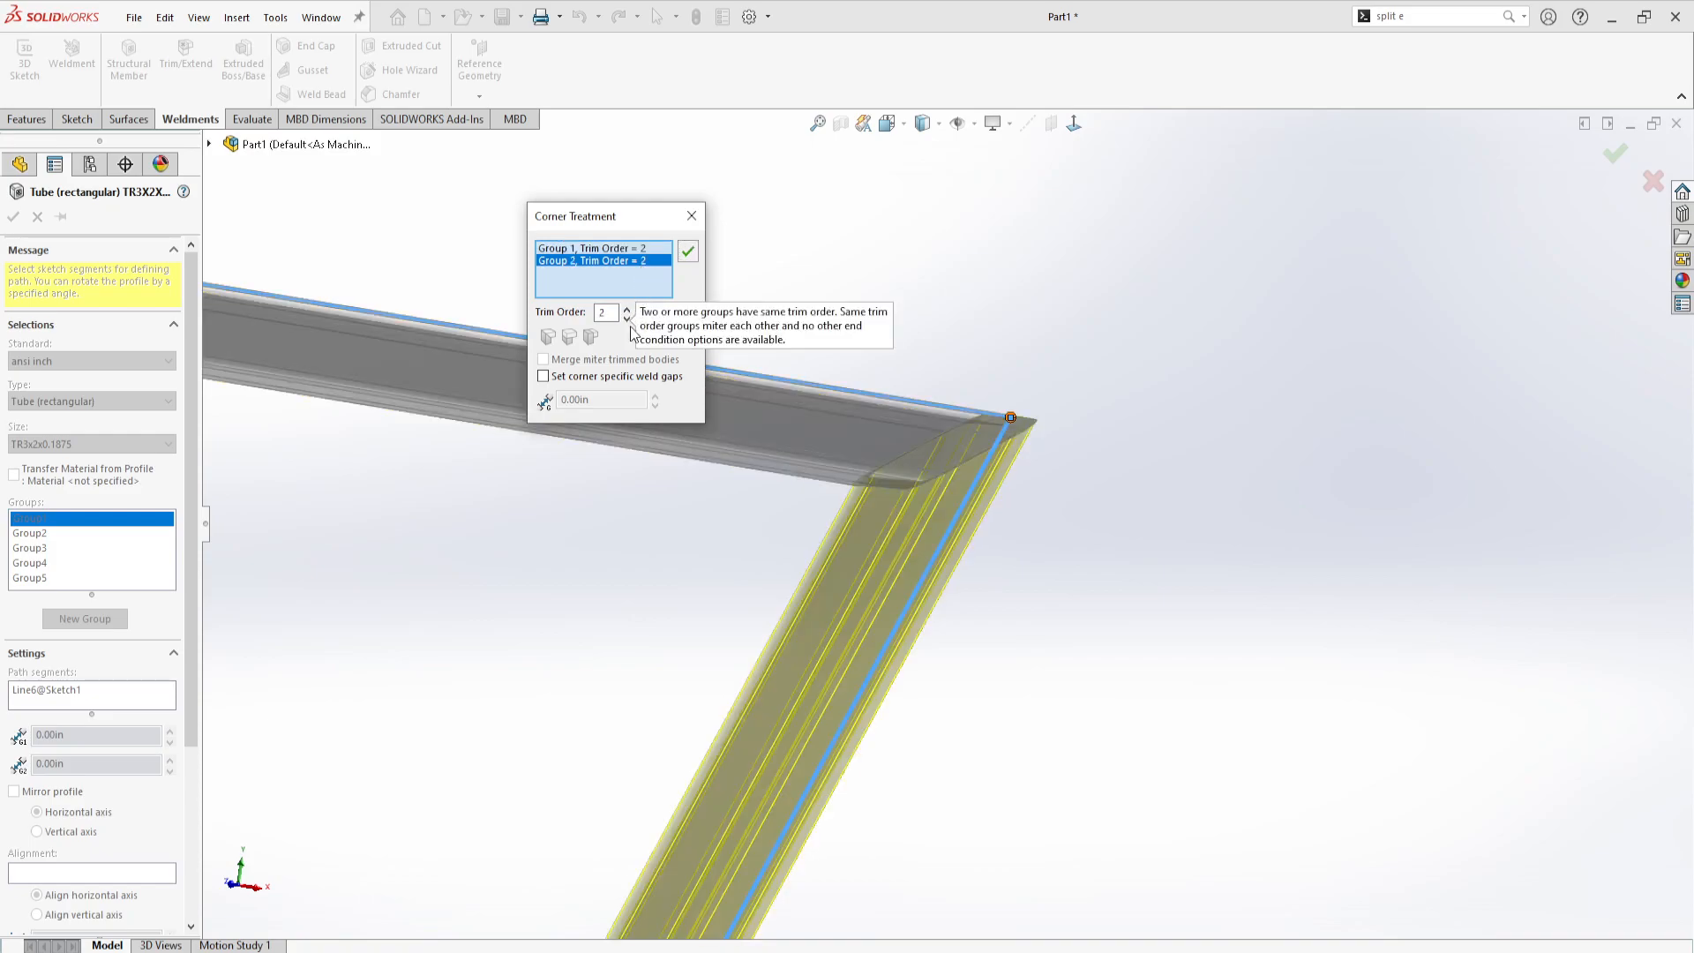
{"action": "left_click", "coordinate": [626, 318]}
{"action": "middle_click_drag", "start_coordinate": [748, 419], "coordinate": [817, 416]}
{"action": "mouse_move", "coordinate": [970, 437]}
{"action": "middle_mouse_down"}
{"action": "mouse_move", "coordinate": [979, 496]}
{"action": "mouse_move", "coordinate": [977, 466]}
{"action": "middle_mouse_up"}
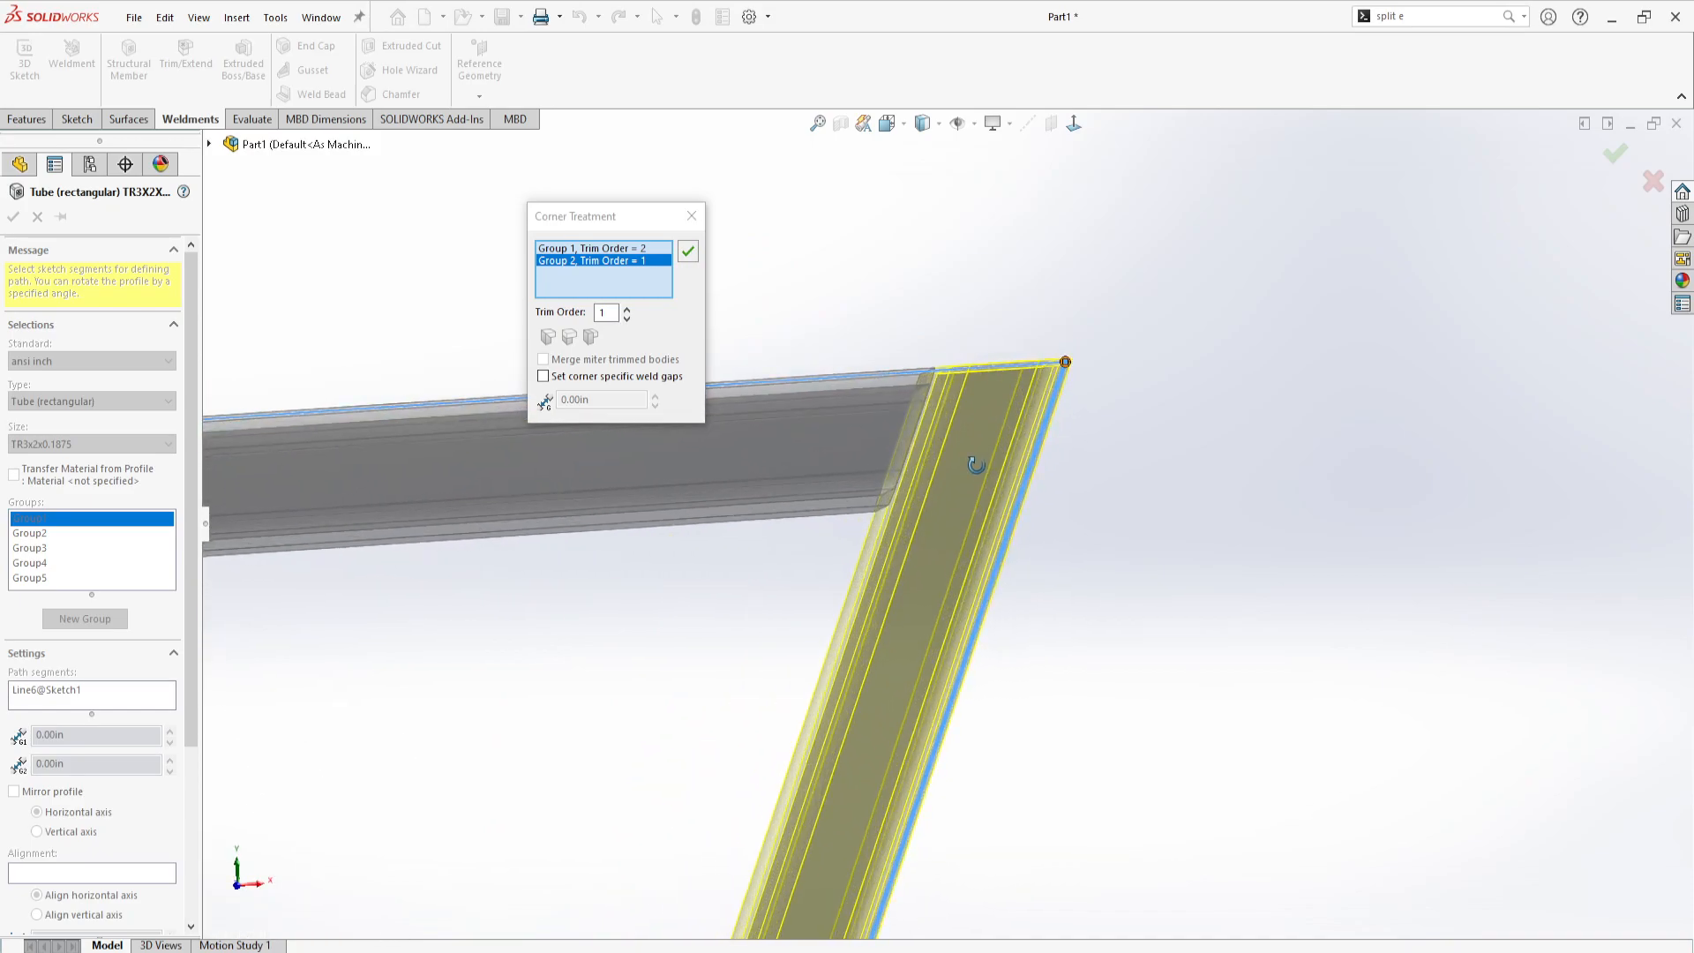
{"action": "left_click", "coordinate": [687, 252]}
{"action": "scroll", "coordinate": [778, 559], "scroll_direction": "down", "scroll_amount": 4}
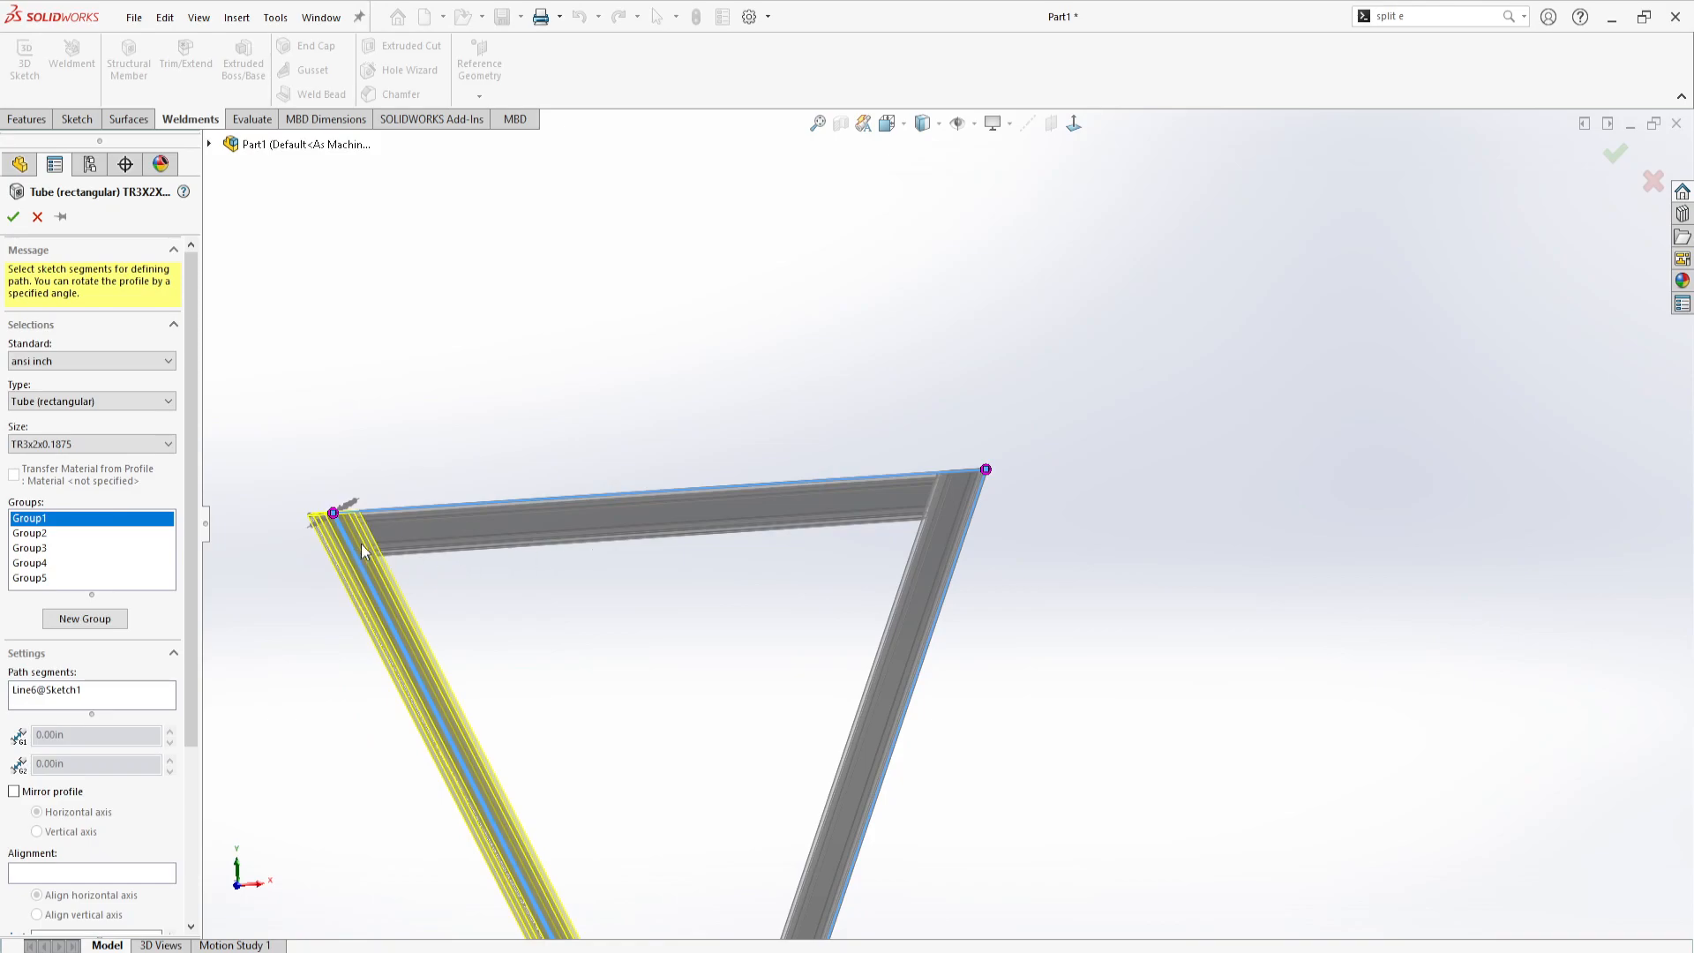
{"action": "left_click", "coordinate": [13, 216]}
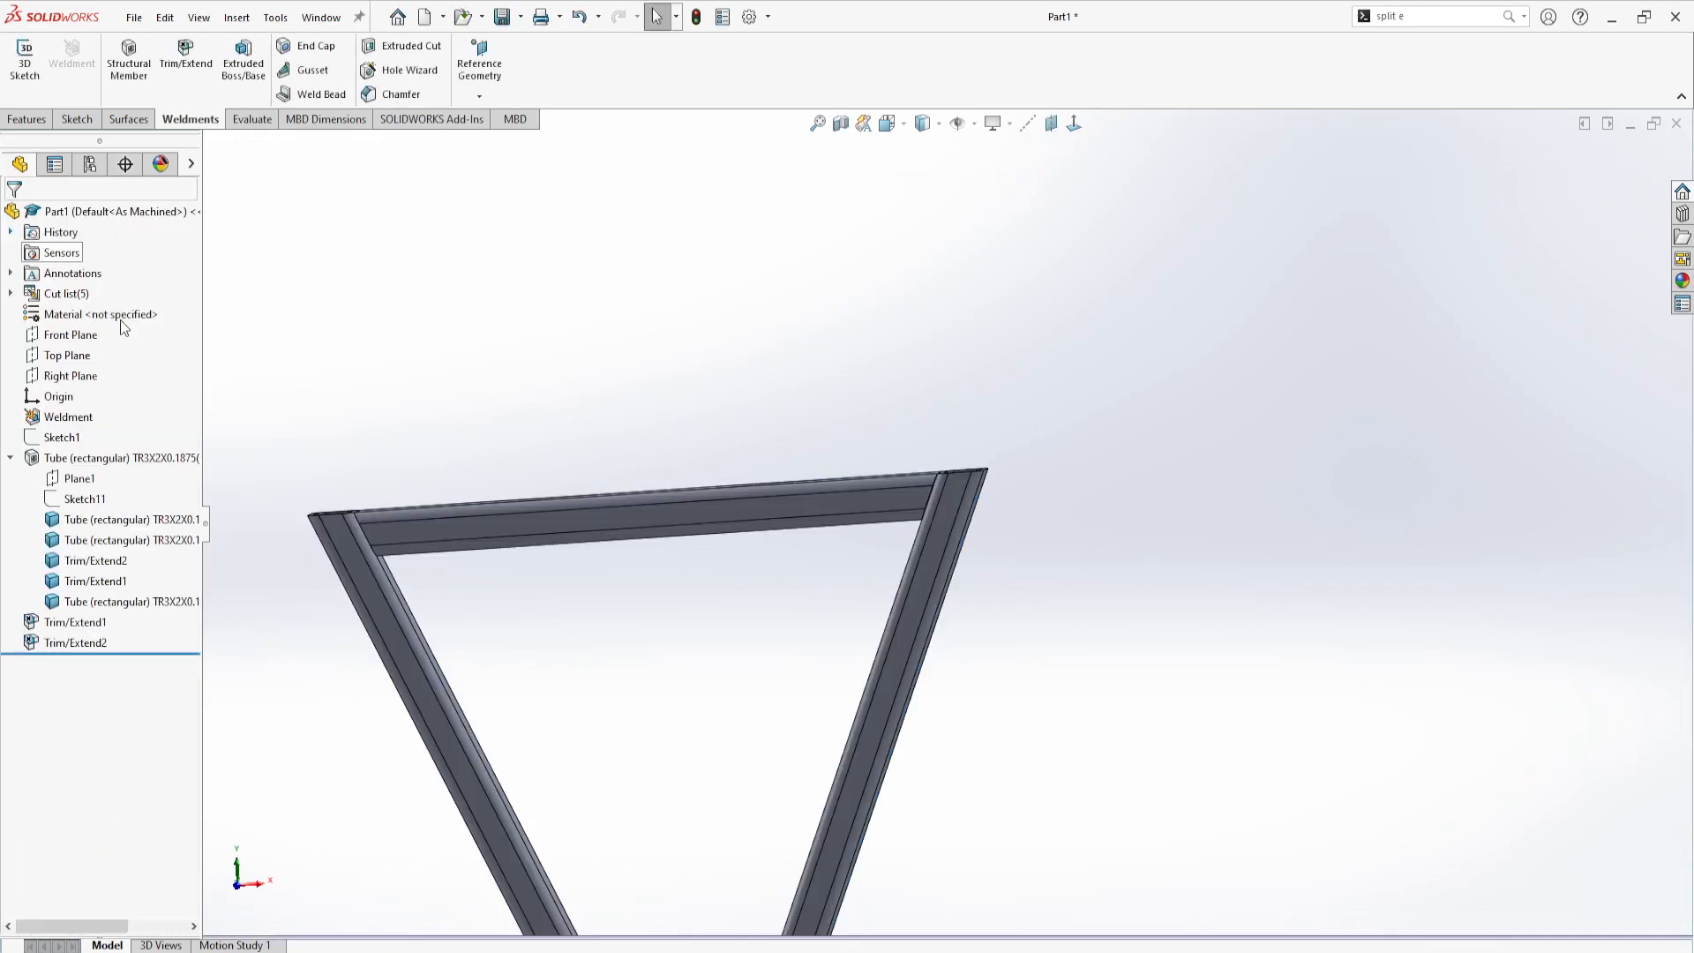
Inspect the top and bottom corner joints and the overall cross-leg frame
{"action": "middle_click_drag", "start_coordinate": [658, 615], "coordinate": [832, 597]}
{"action": "scroll", "coordinate": [794, 596], "scroll_direction": "up", "scroll_amount": 5}
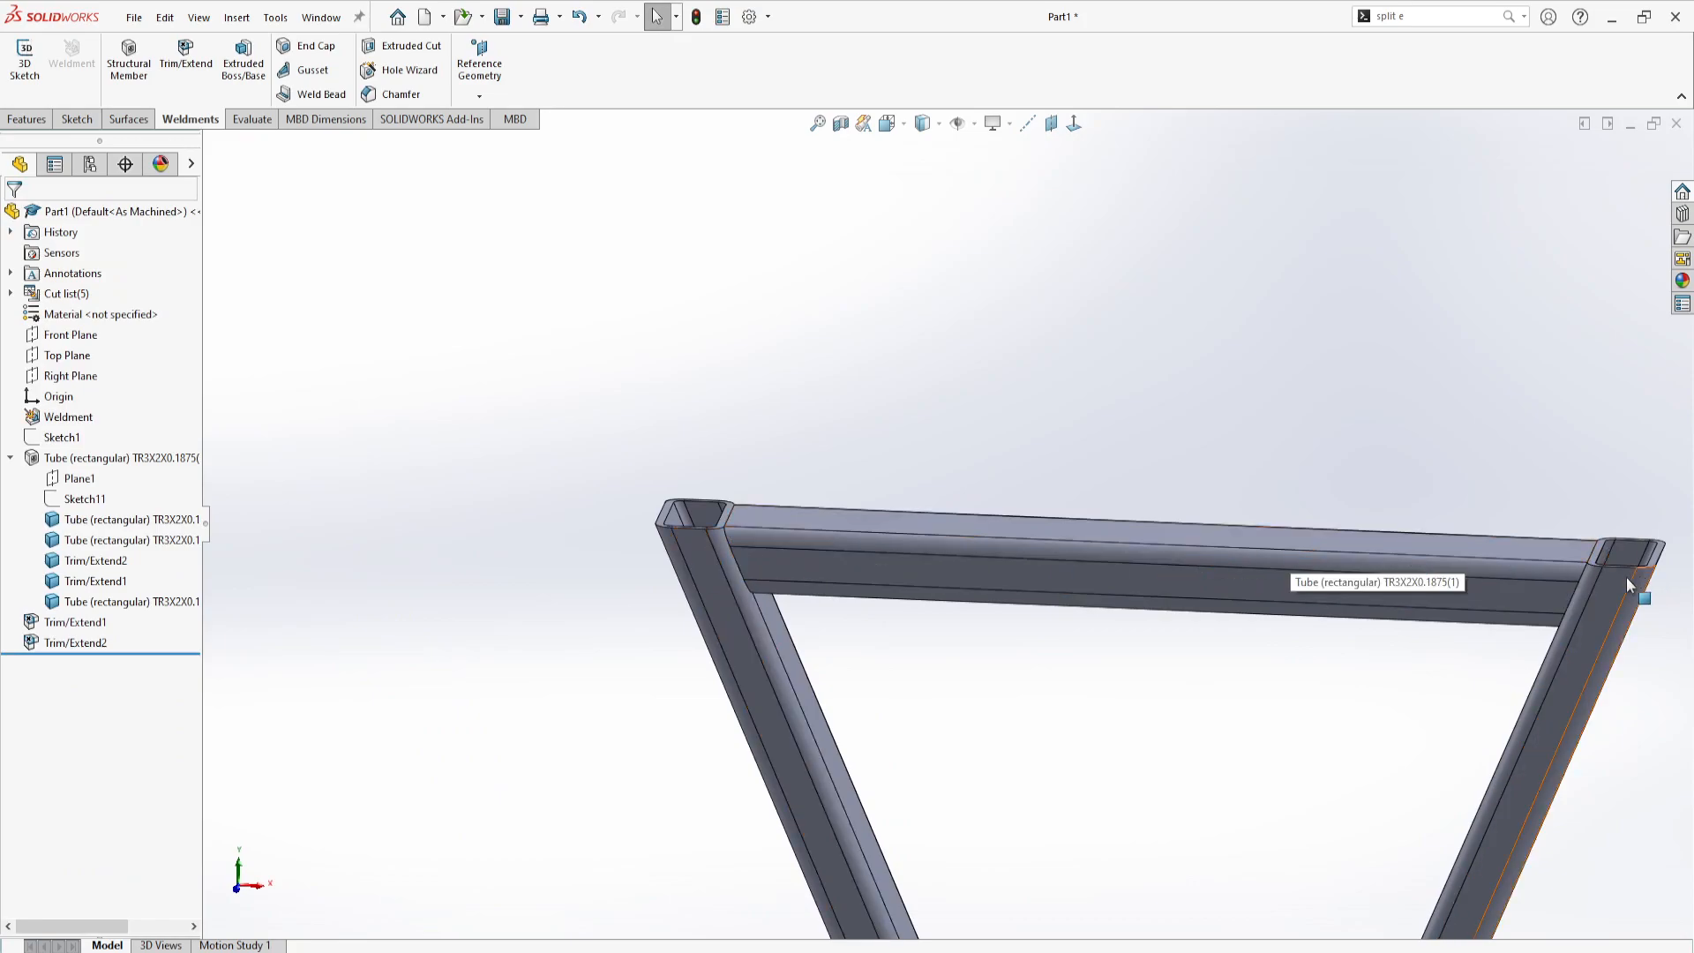
{"action": "key", "text": "f"}
{"action": "scroll", "coordinate": [900, 744], "scroll_direction": "up", "scroll_amount": 5}
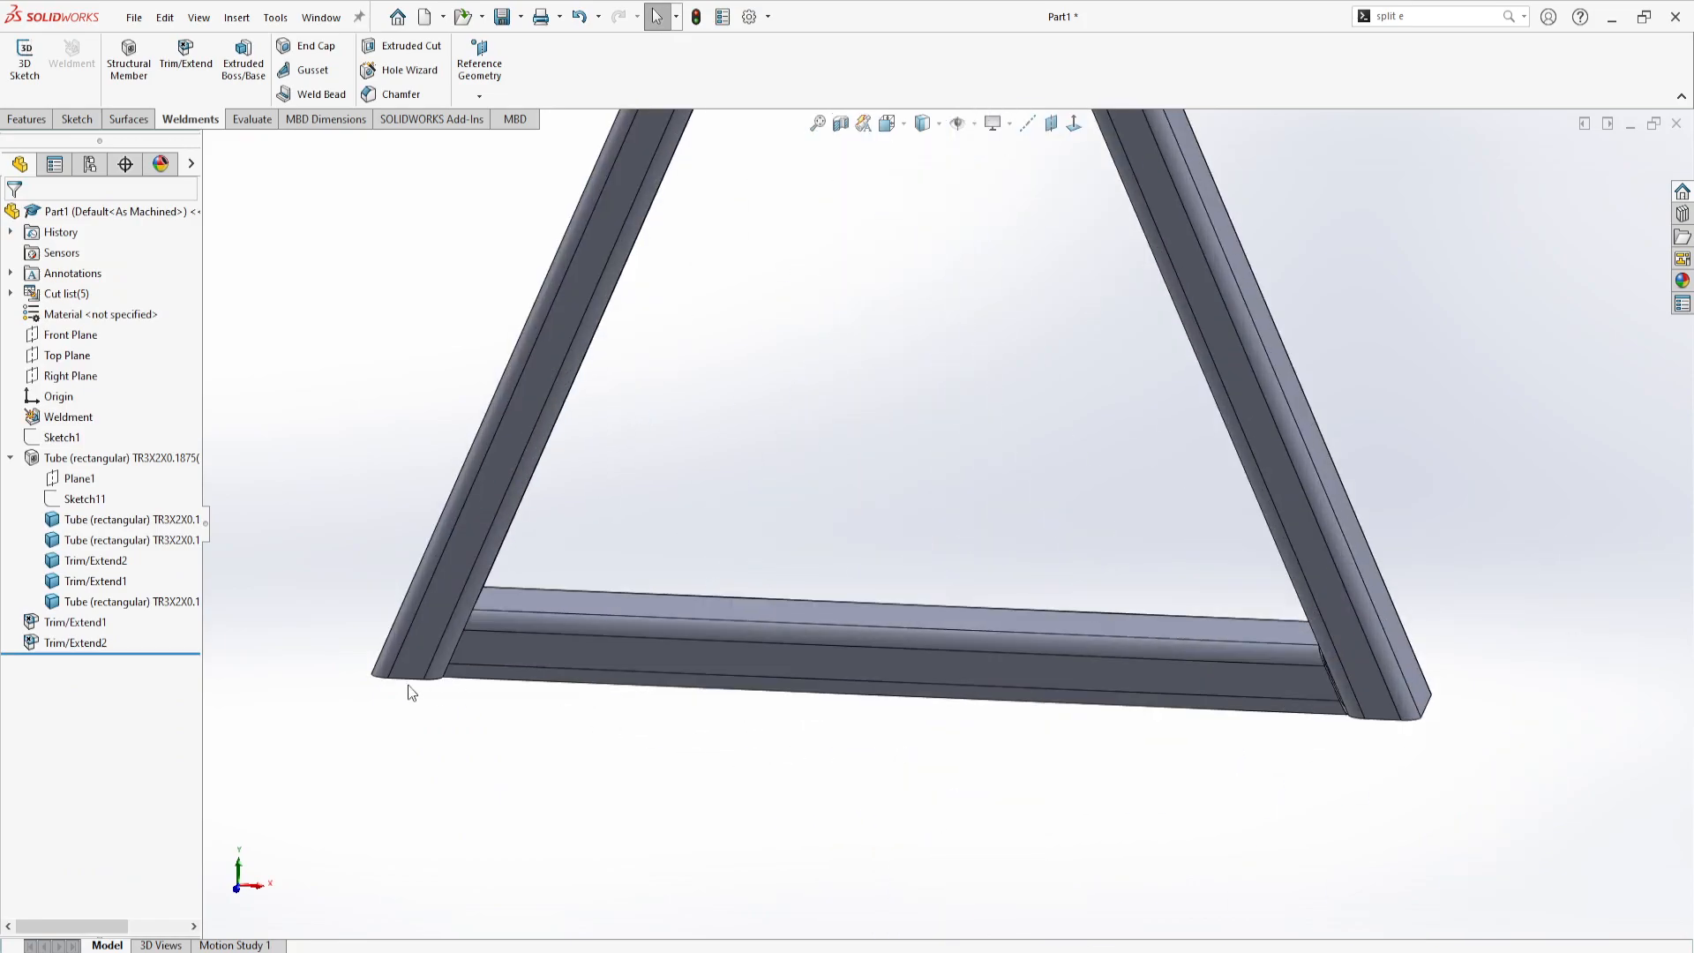
{"action": "scroll", "coordinate": [970, 468], "scroll_direction": "down", "scroll_amount": 5}
{"action": "scroll", "coordinate": [967, 436], "scroll_direction": "down", "scroll_amount": 3}
{"action": "scroll", "coordinate": [933, 700], "scroll_direction": "up", "scroll_amount": 4}
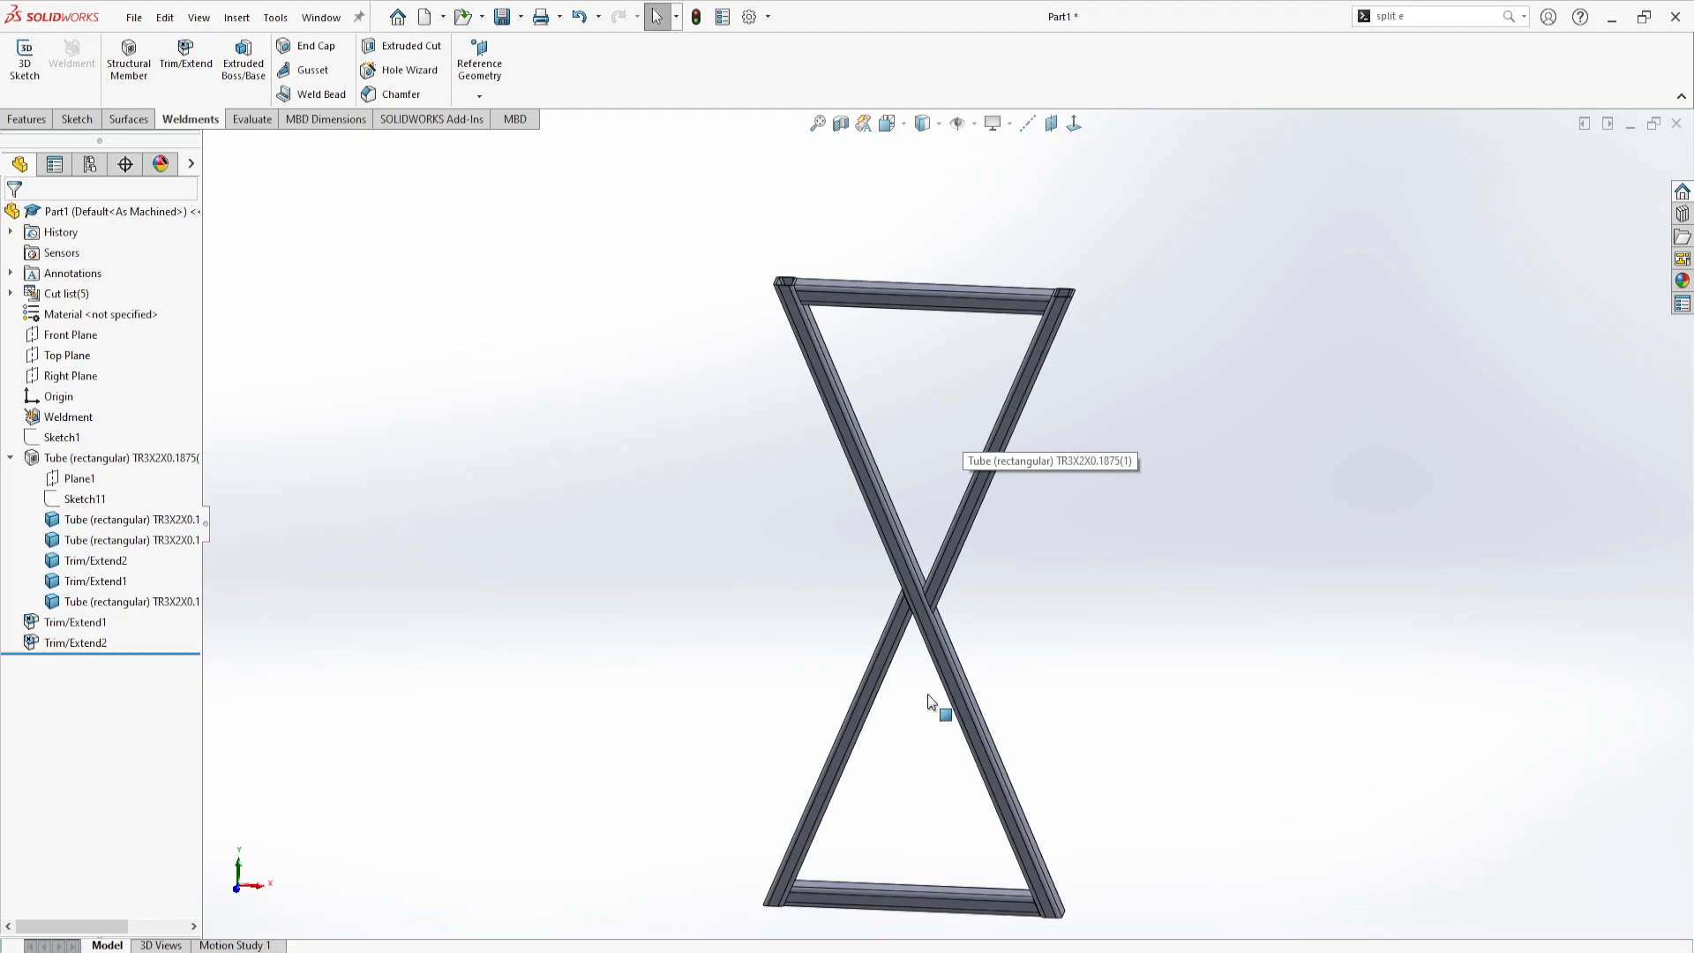